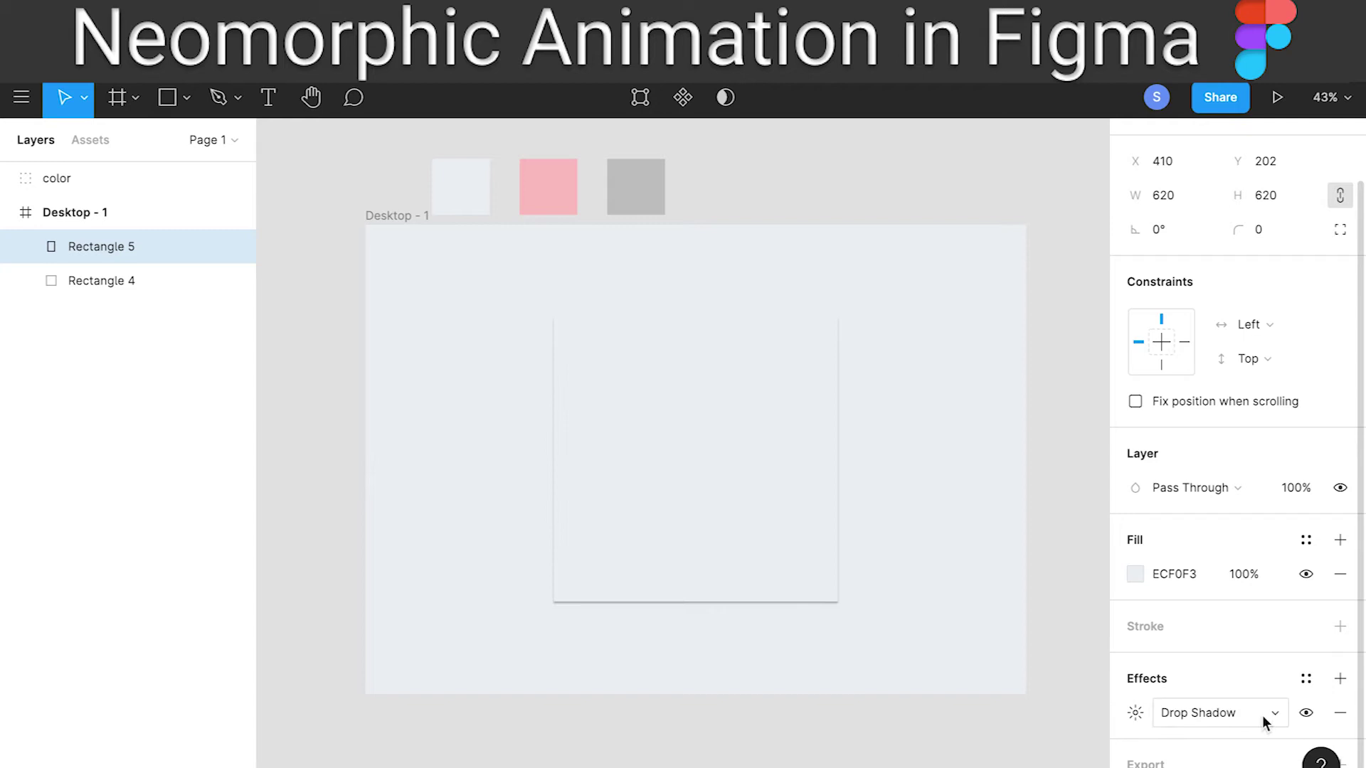
Set the central square's drop shadow to an X offset of 4 and a blur of 25
left_click(1134, 713)
type("4")
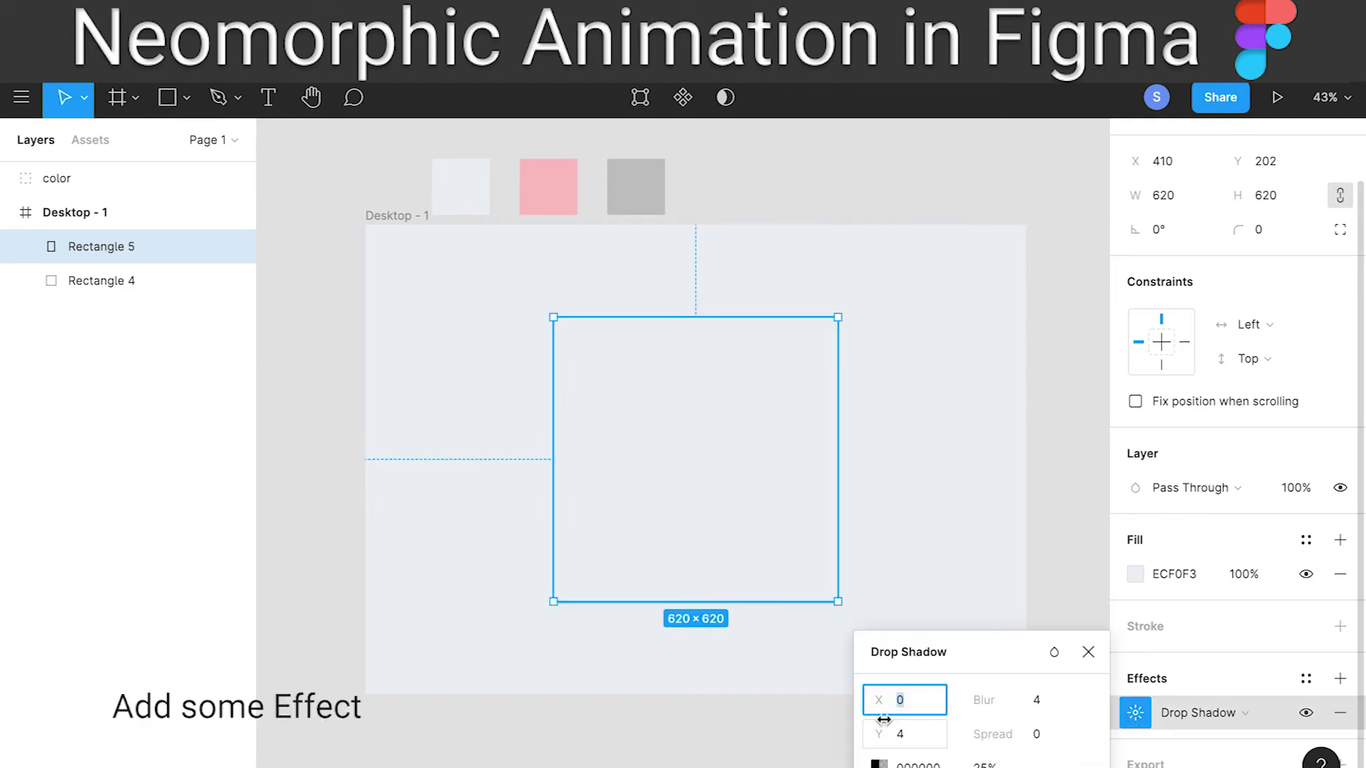
left_click(1003, 694)
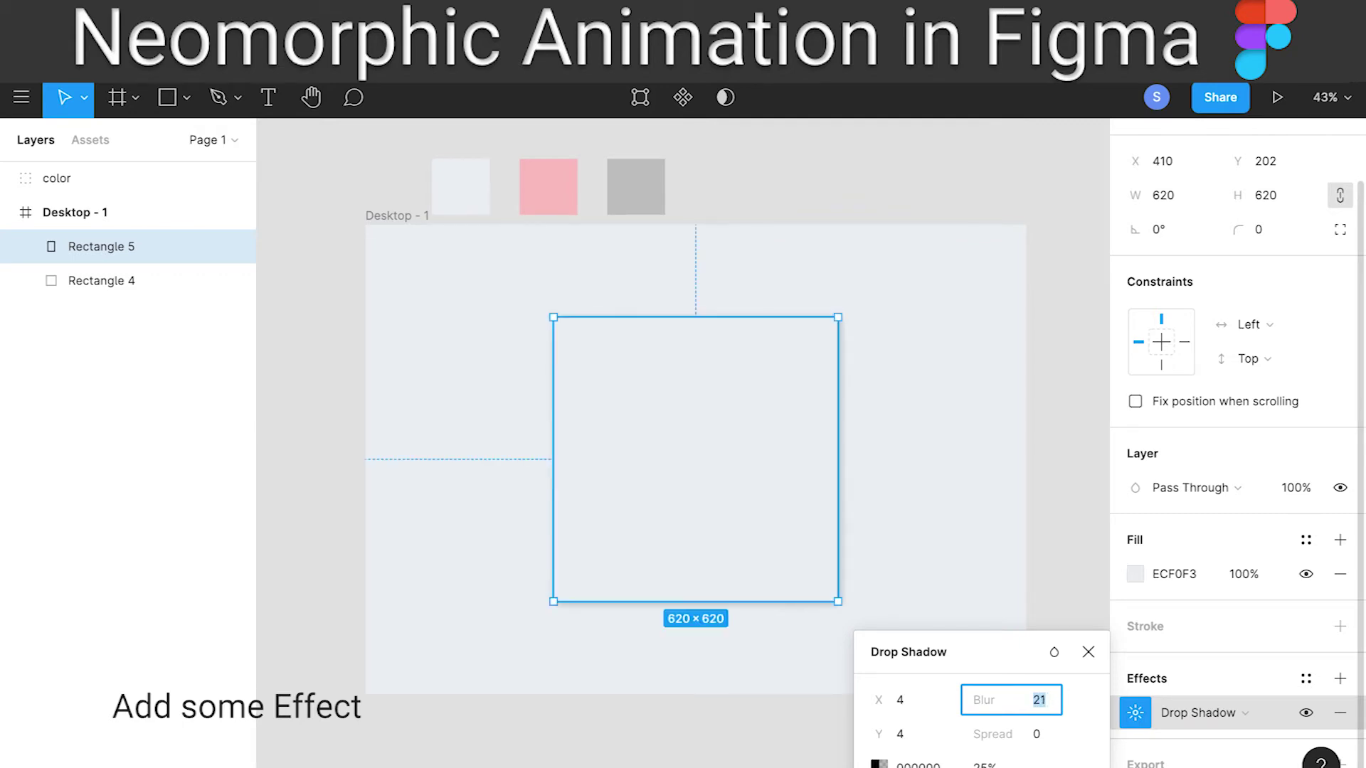
key("Return")
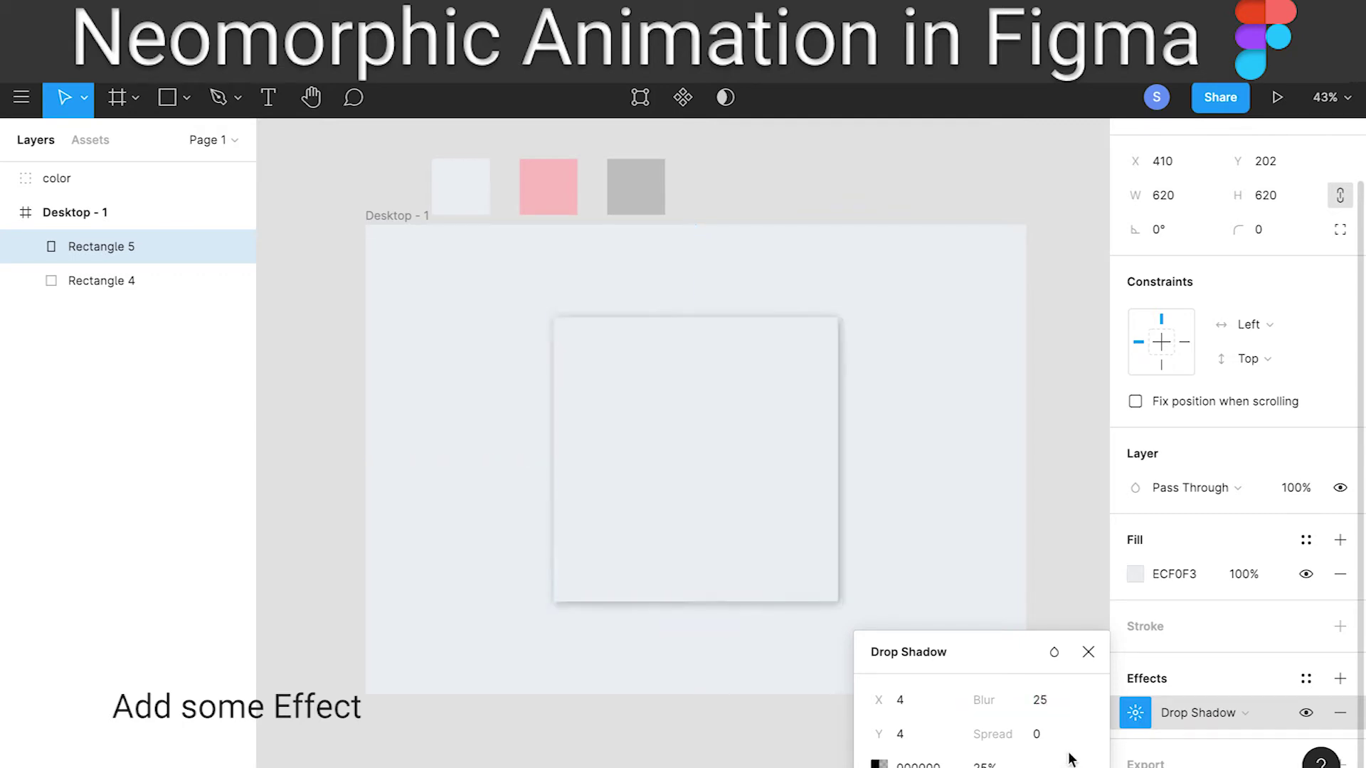
left_click(1088, 653)
Add a second drop shadow to the square with X and Y offsets of -4
left_click(1340, 678)
left_click(1135, 714)
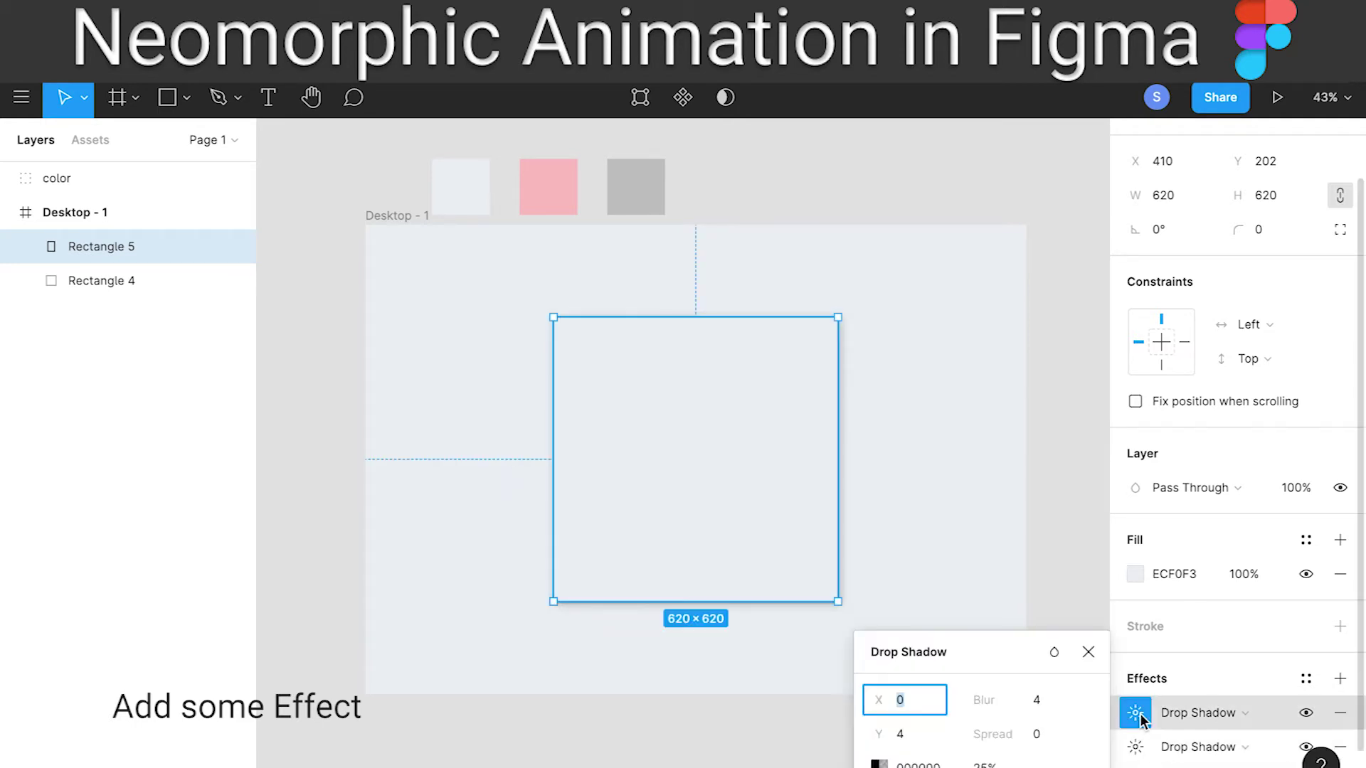
type("-4")
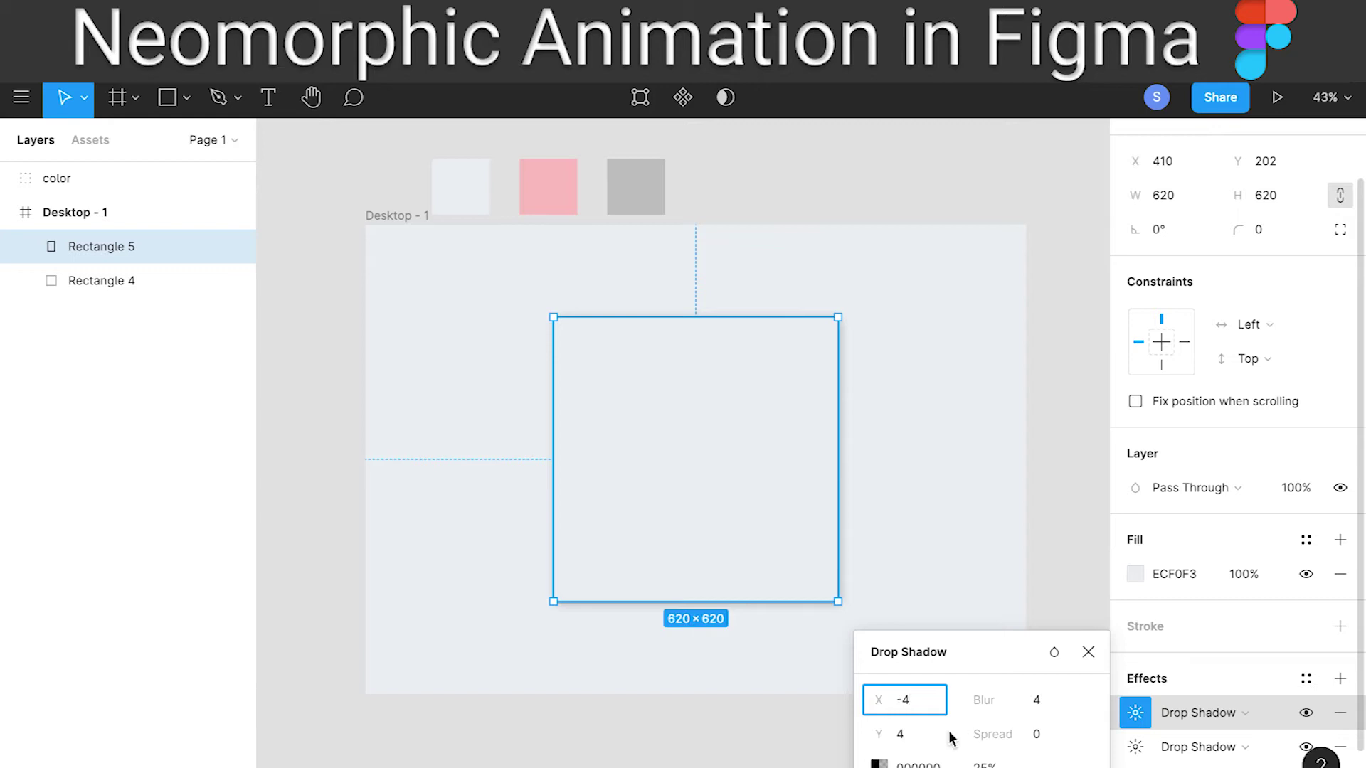
left_click(916, 736)
type("-")
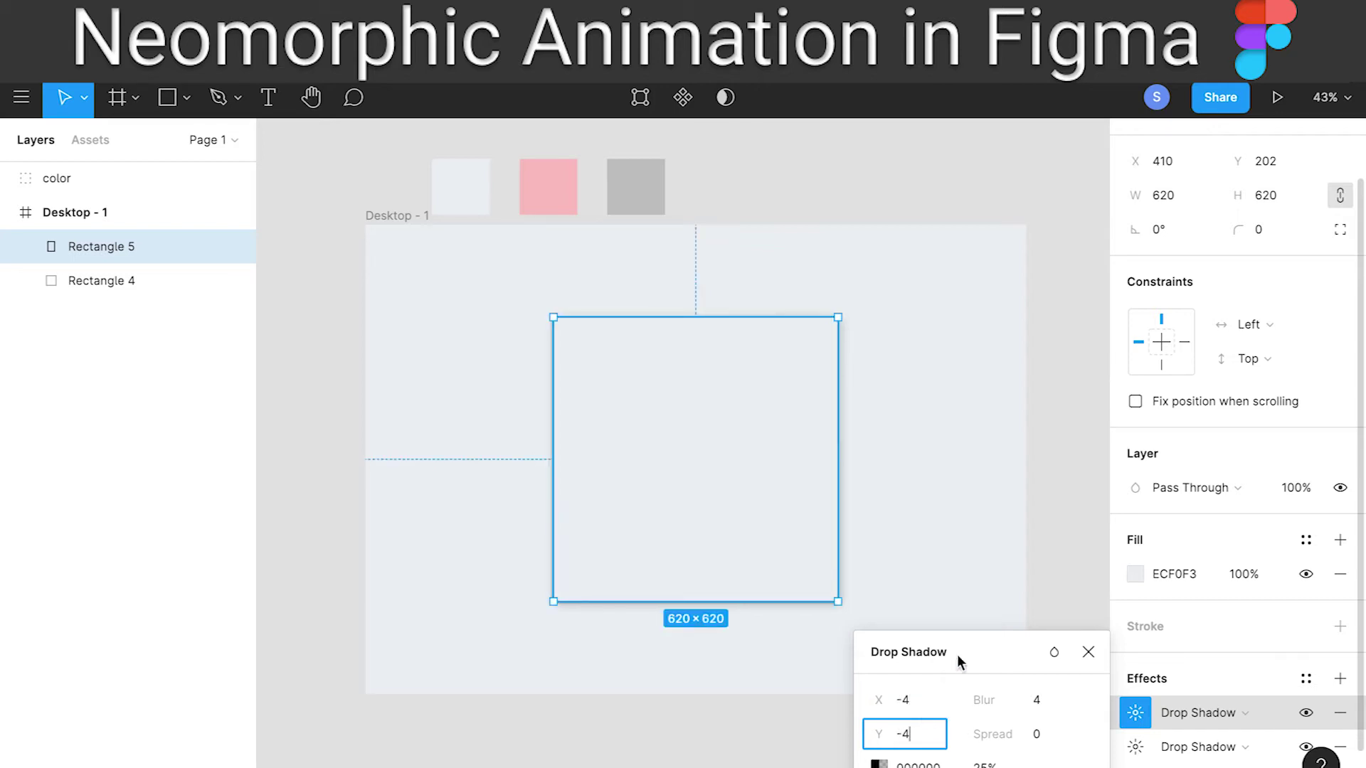
left_click(995, 660)
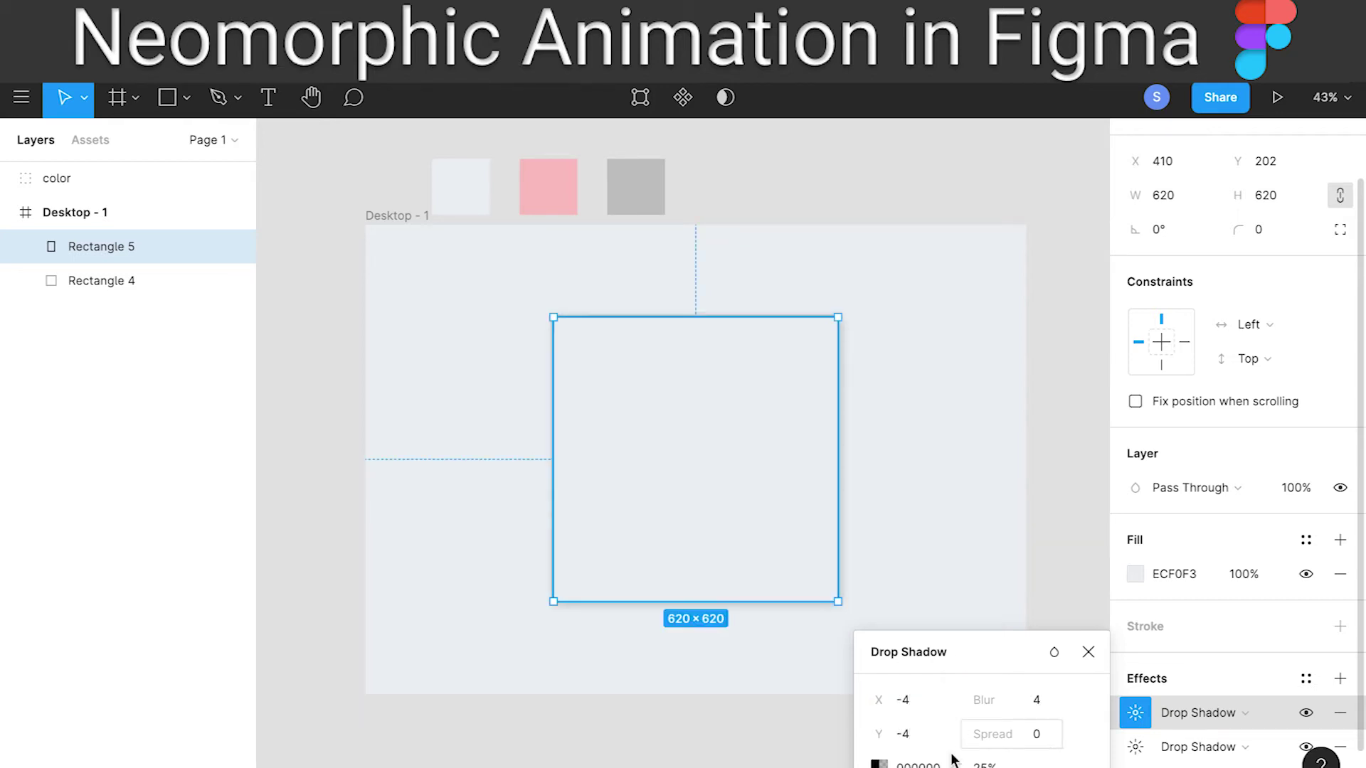
Give the second drop shadow the white colour FFFFFF and a blur of 25
left_click(879, 764)
left_click_drag(750, 268, 937, 290)
left_click_drag(838, 322, 781, 306)
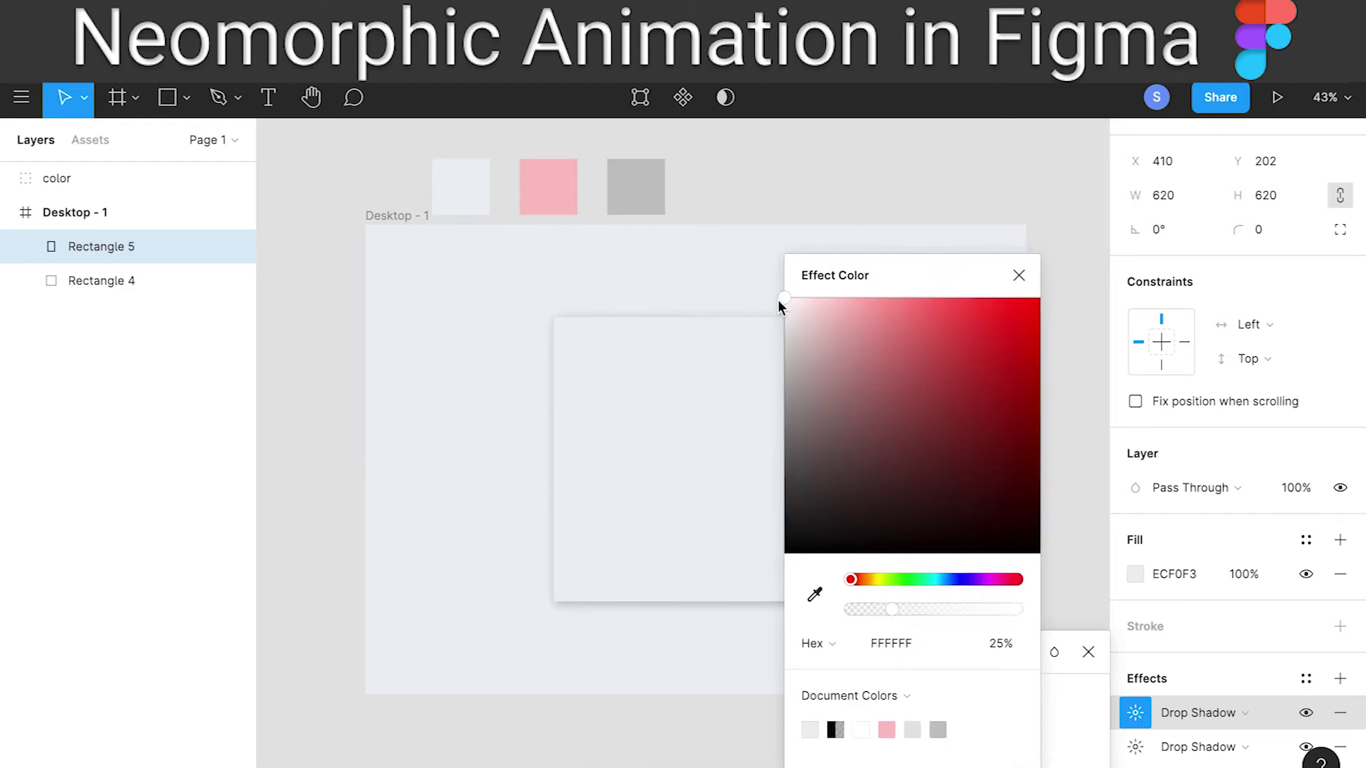
left_click(1018, 275)
left_click(1032, 697)
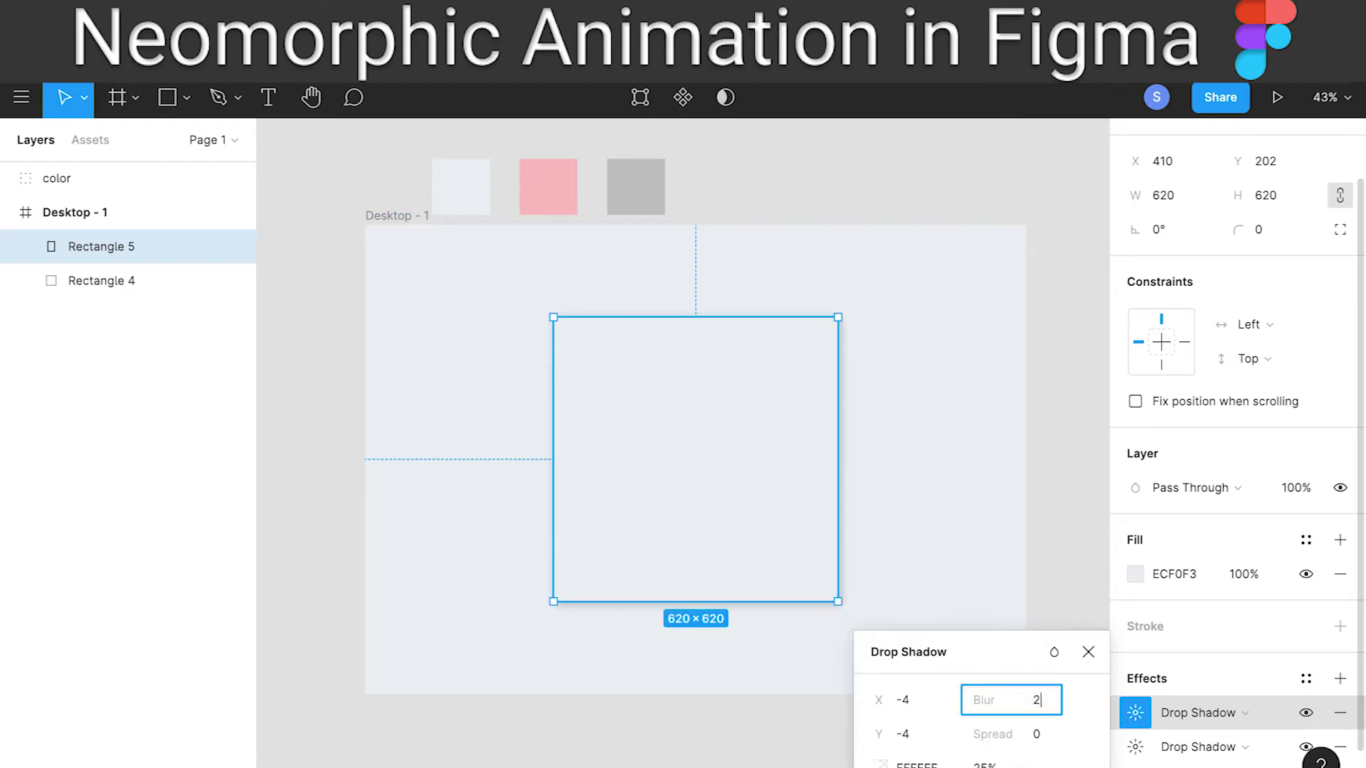
key("Return")
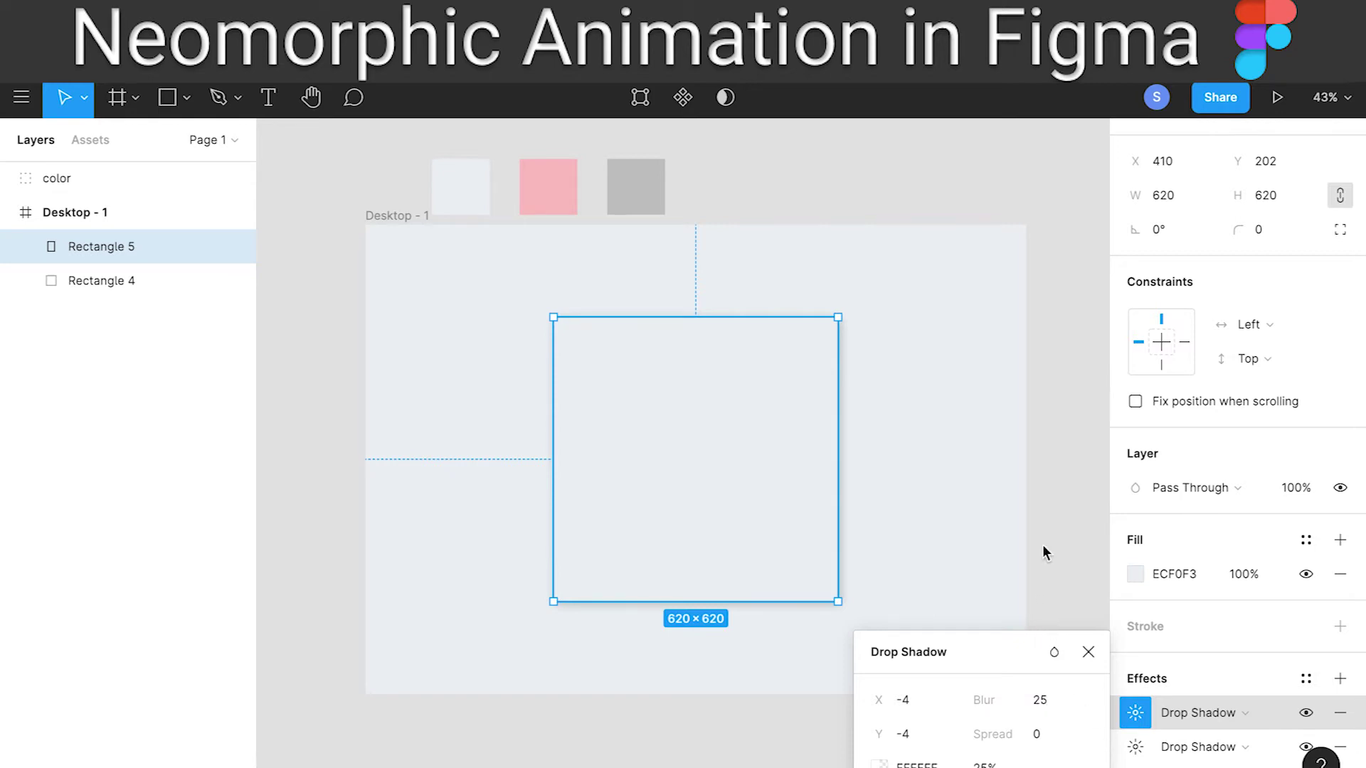
left_click(983, 518)
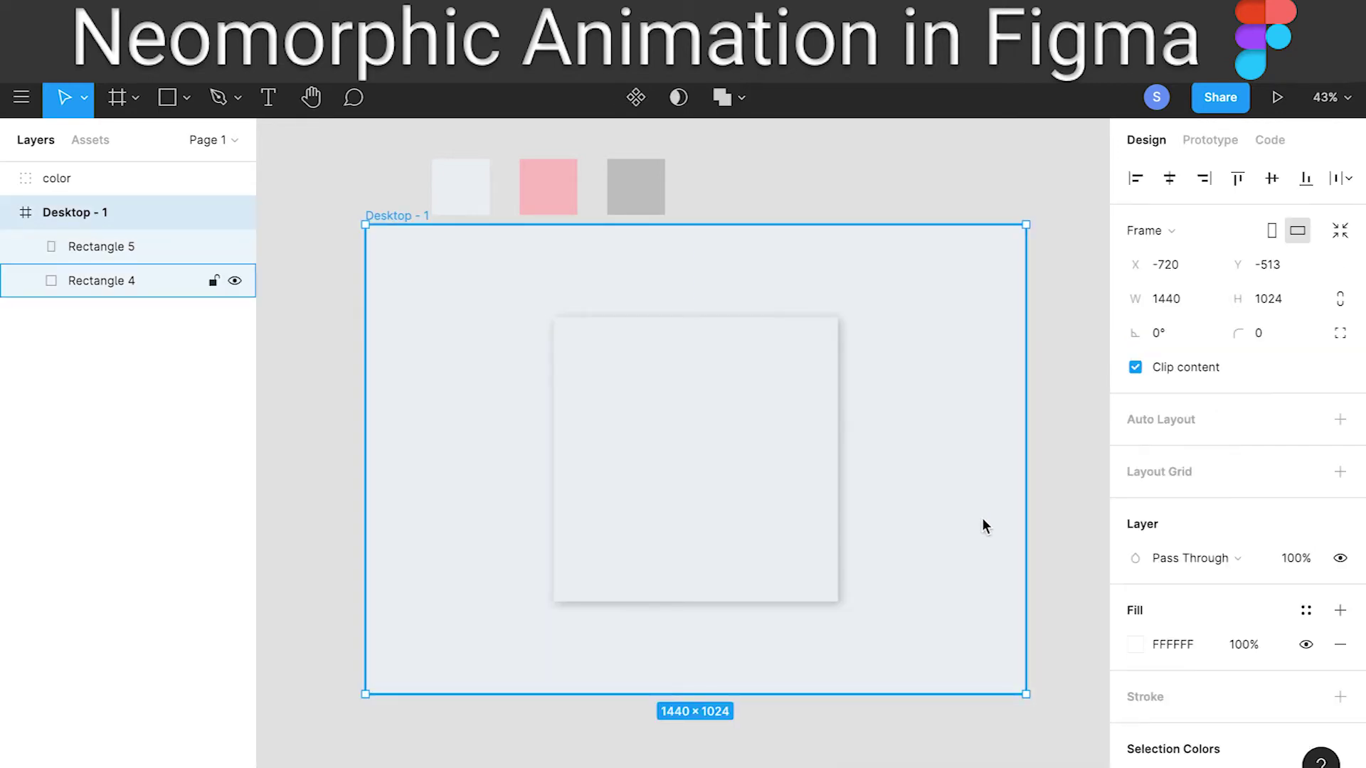
Round the central square's corners with a radius of 20
left_click(719, 480)
left_click(1260, 300)
type("20")
key("Return")
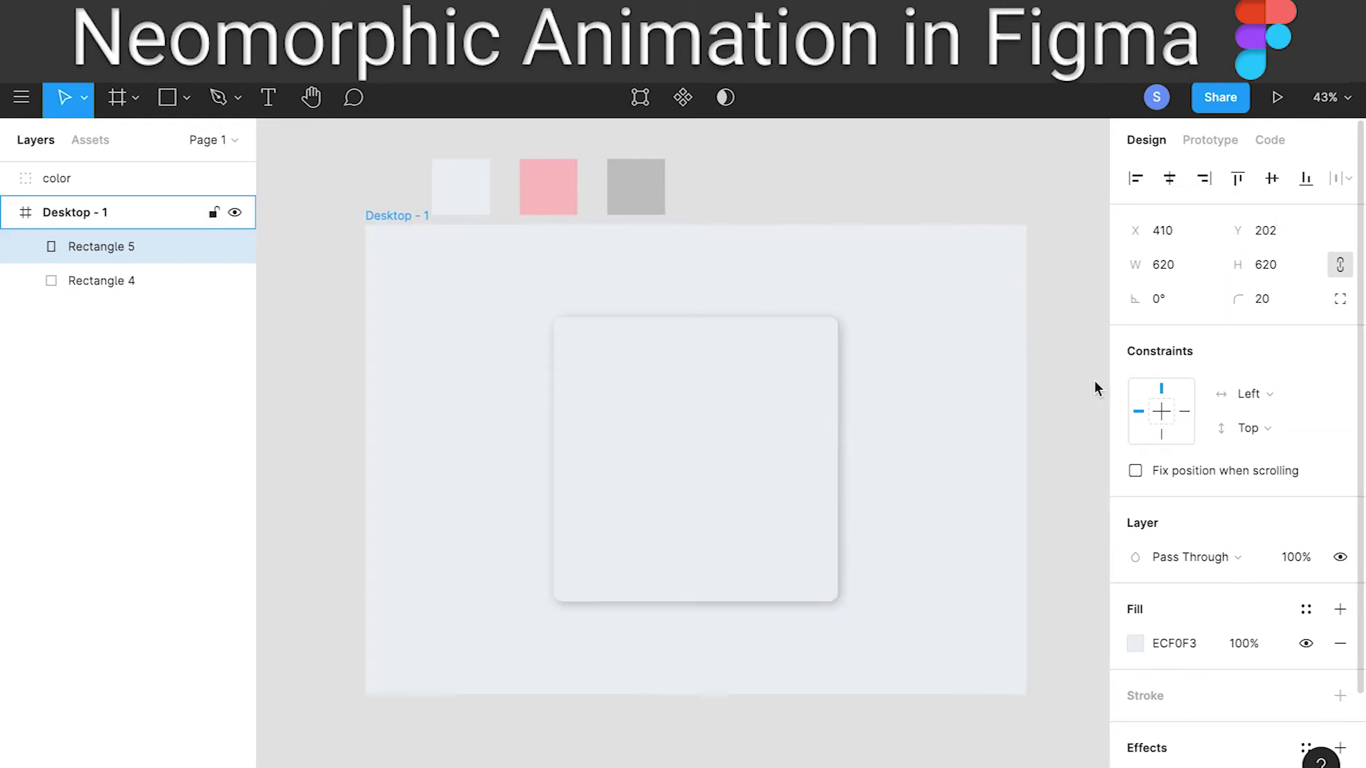
left_click(937, 463)
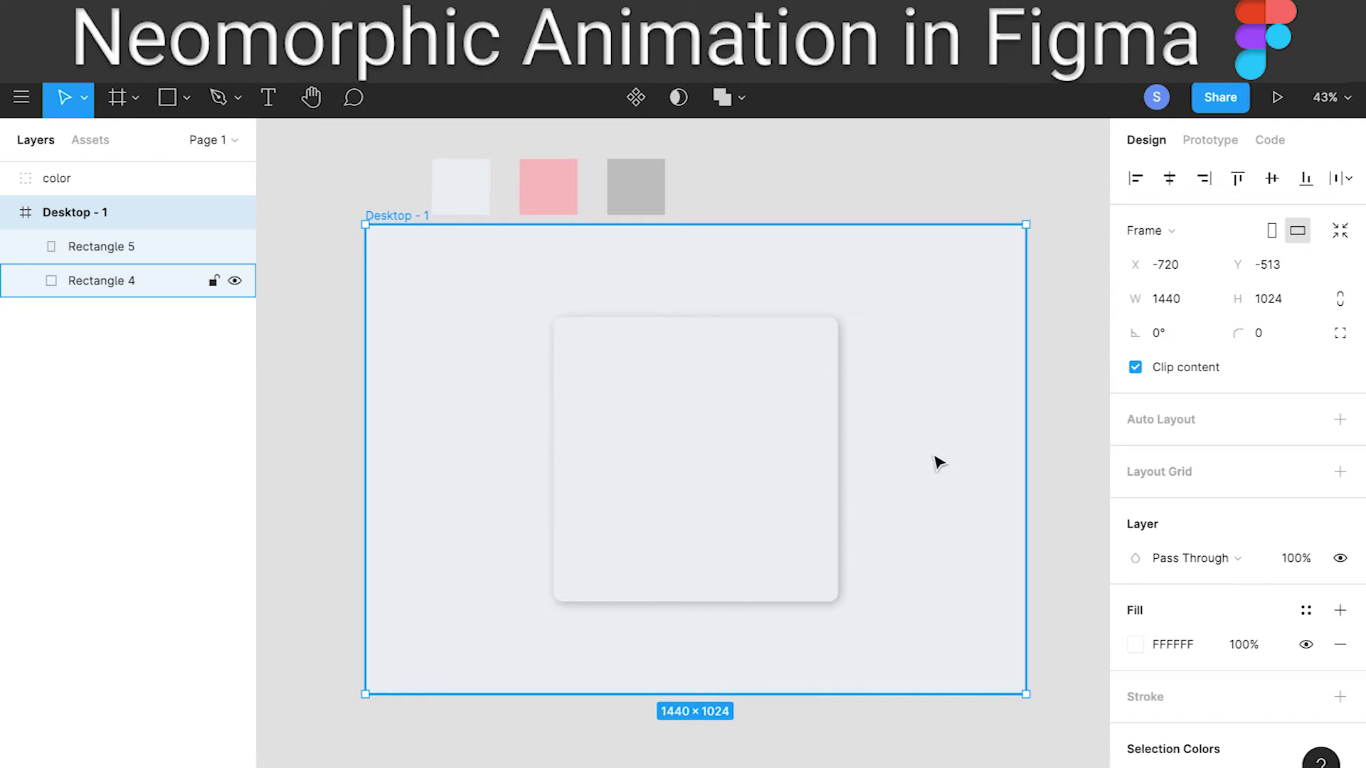
Rename the Rectangle 4 layer as background and lock it
left_click(84, 248)
left_click(106, 280)
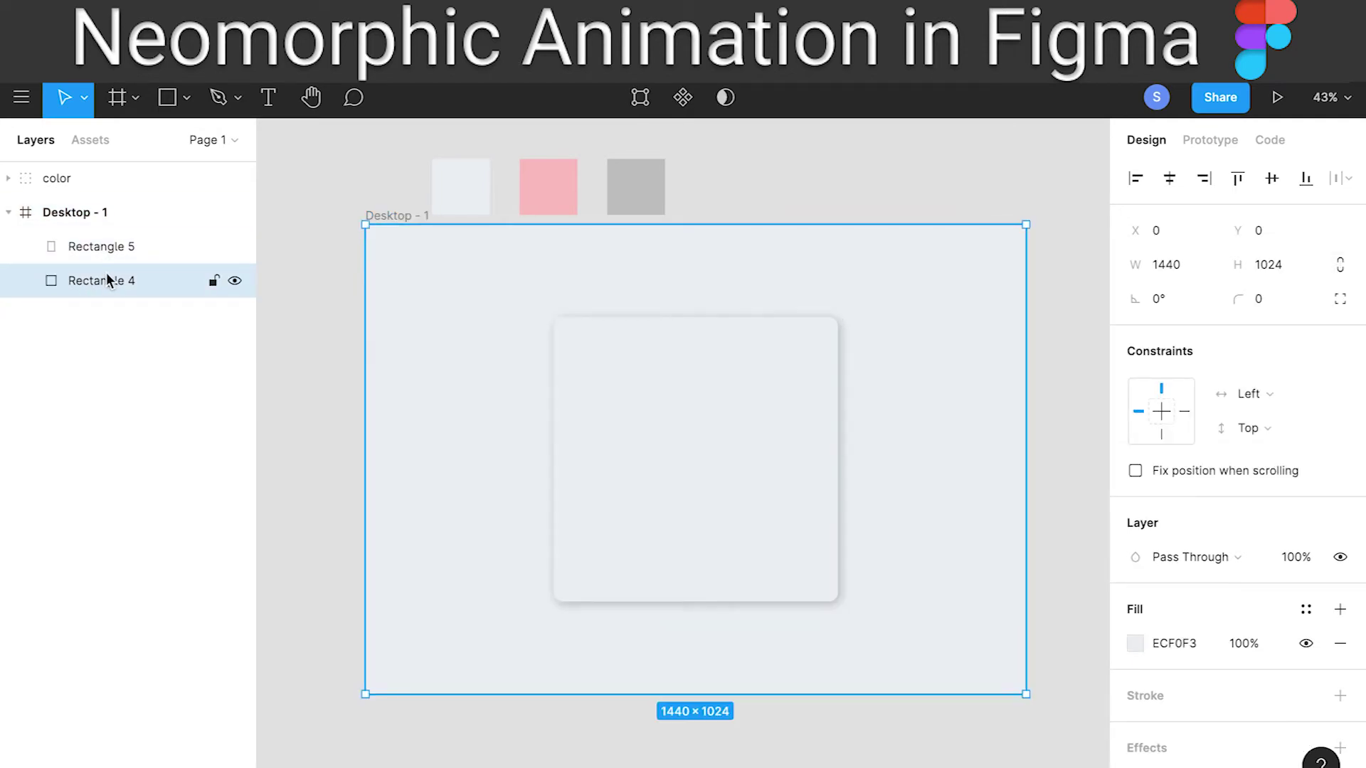
double_click(107, 280)
type("background")
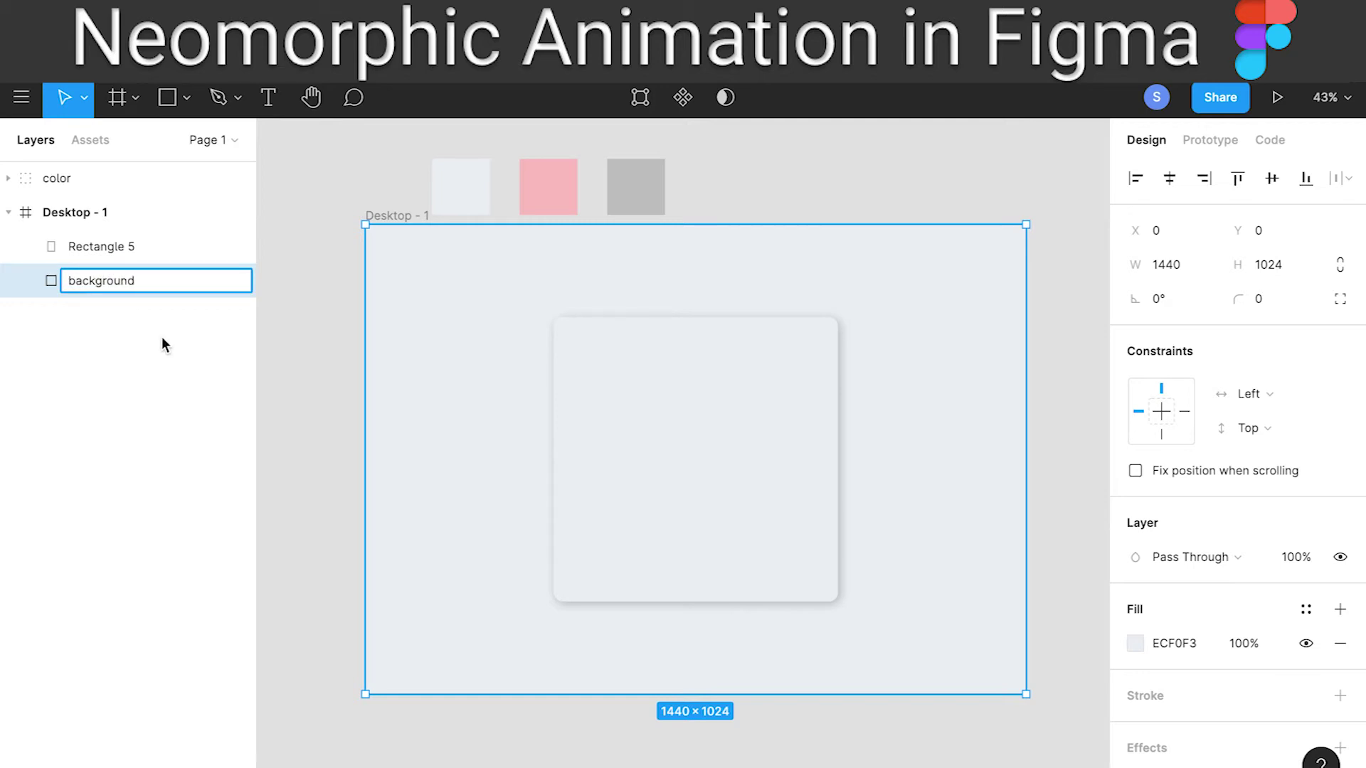
left_click(162, 340)
left_click(212, 282)
Rename the Rectangle 5 layer as icon_border
left_click(125, 250)
double_click(118, 249)
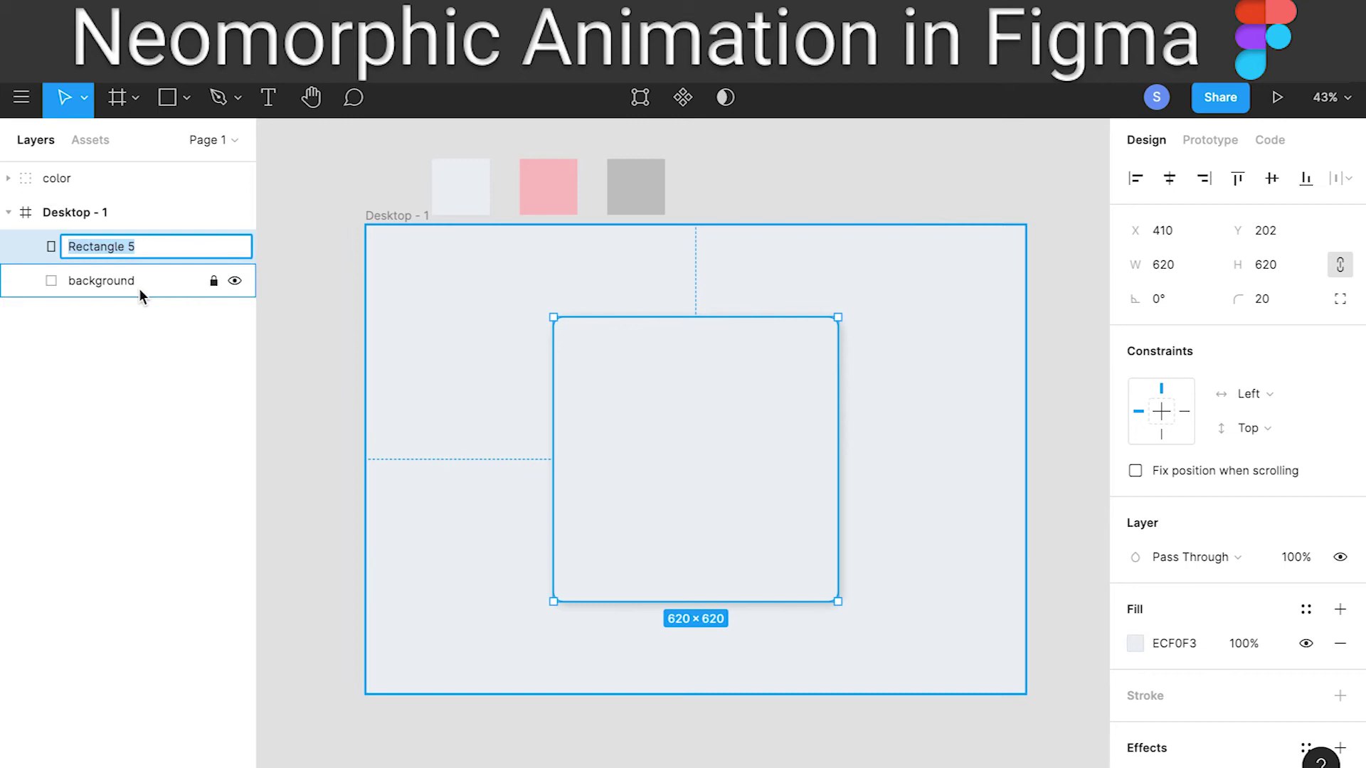
type("icon_border")
left_click(73, 356)
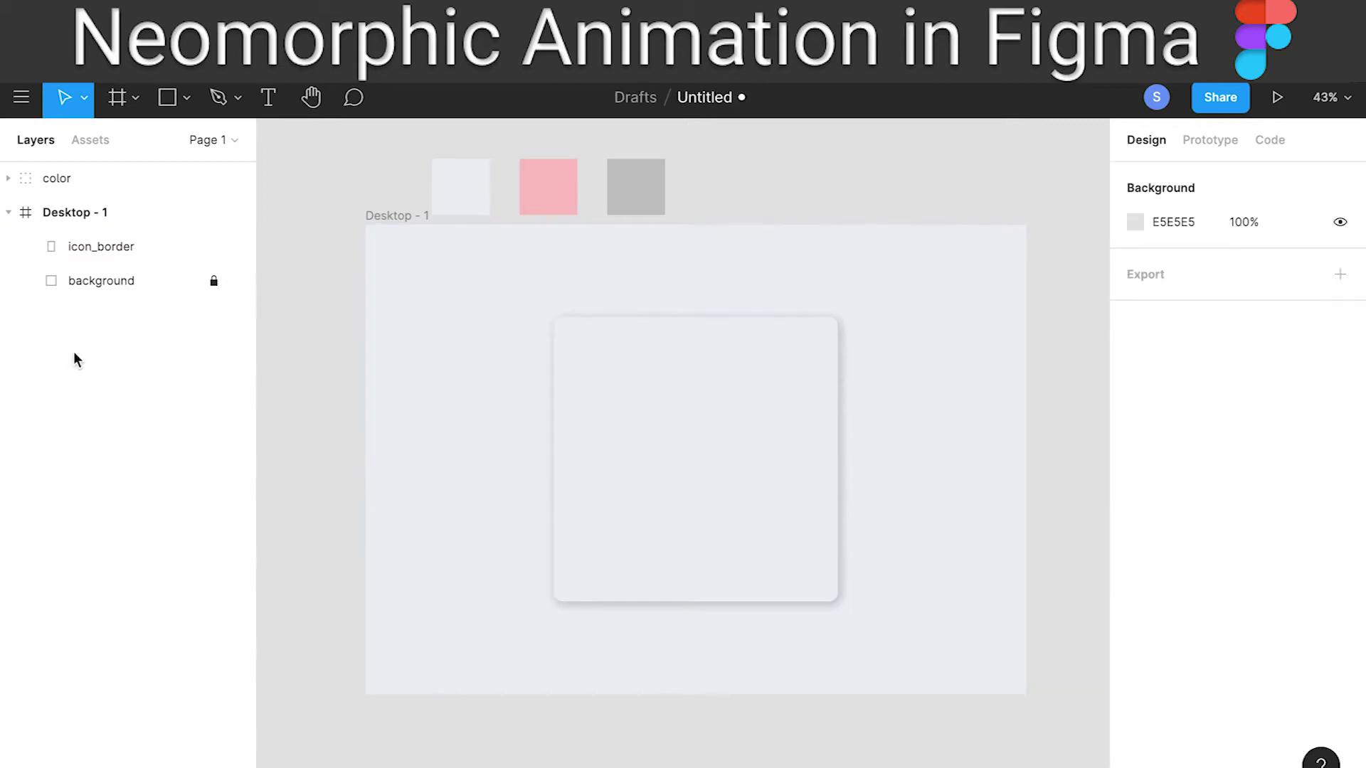
left_click(662, 449)
left_click(967, 416)
Draw a square about 202 × 202 in the middle of the rounded card and a circle of the same size over it
left_click(165, 100)
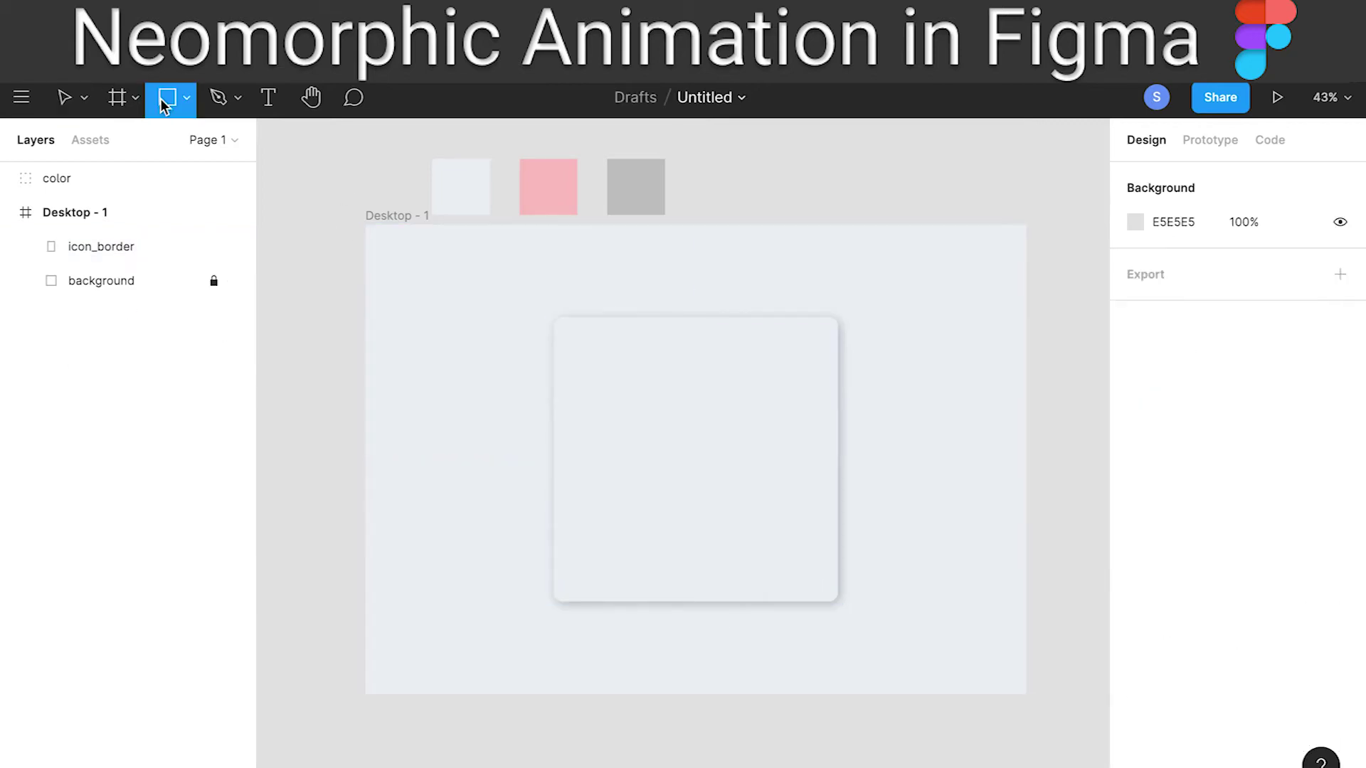
mouse_move(665, 413)
left_mouse_down()
mouse_move(704, 488)
mouse_move(713, 478)
left_mouse_up()
left_click(187, 98)
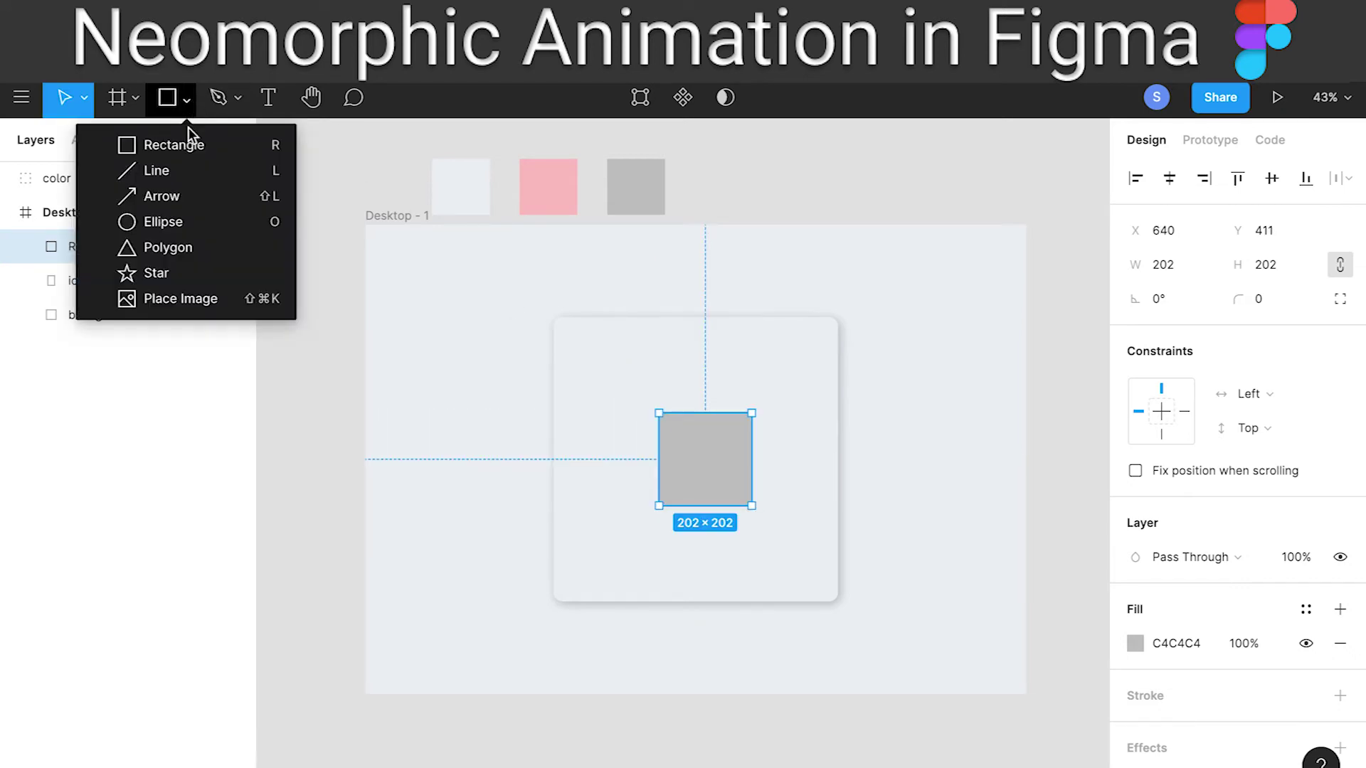
left_click(164, 222)
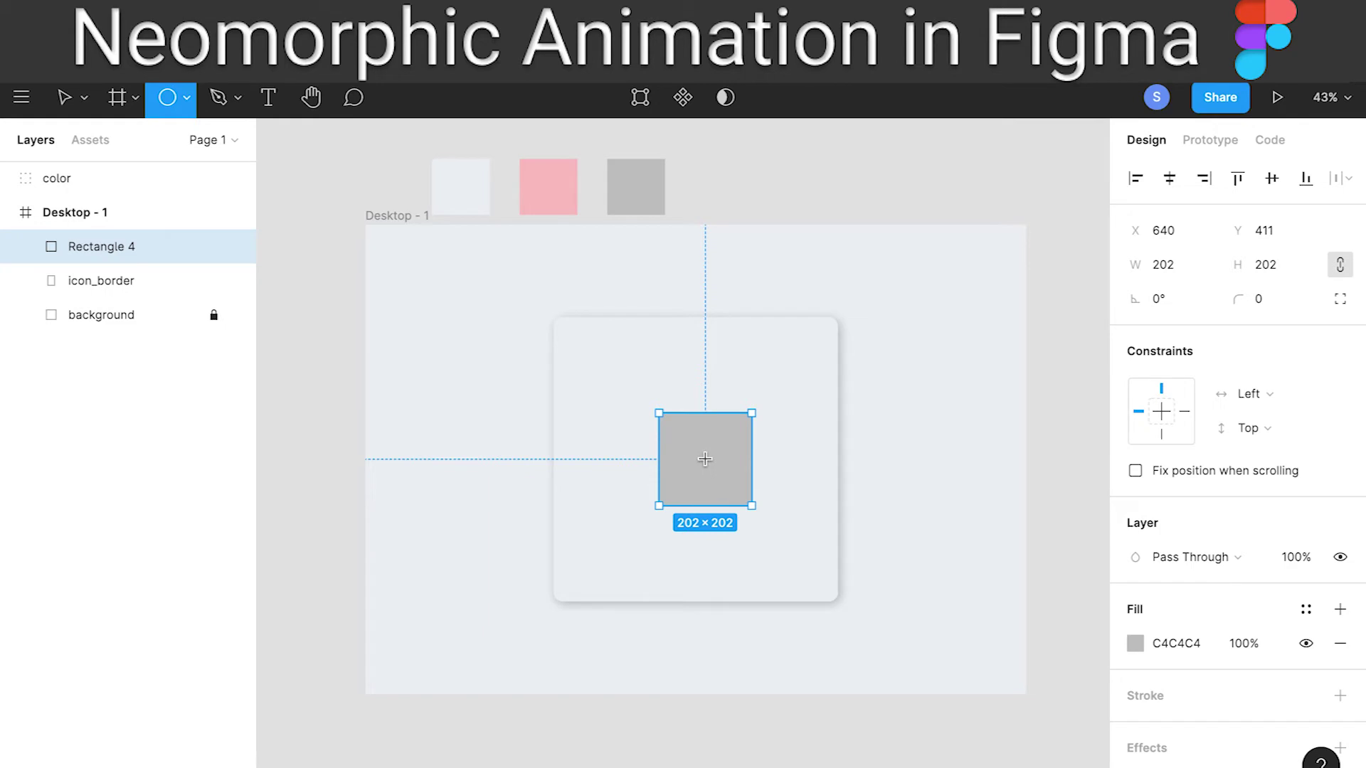
left_click_drag(704, 459, 750, 424)
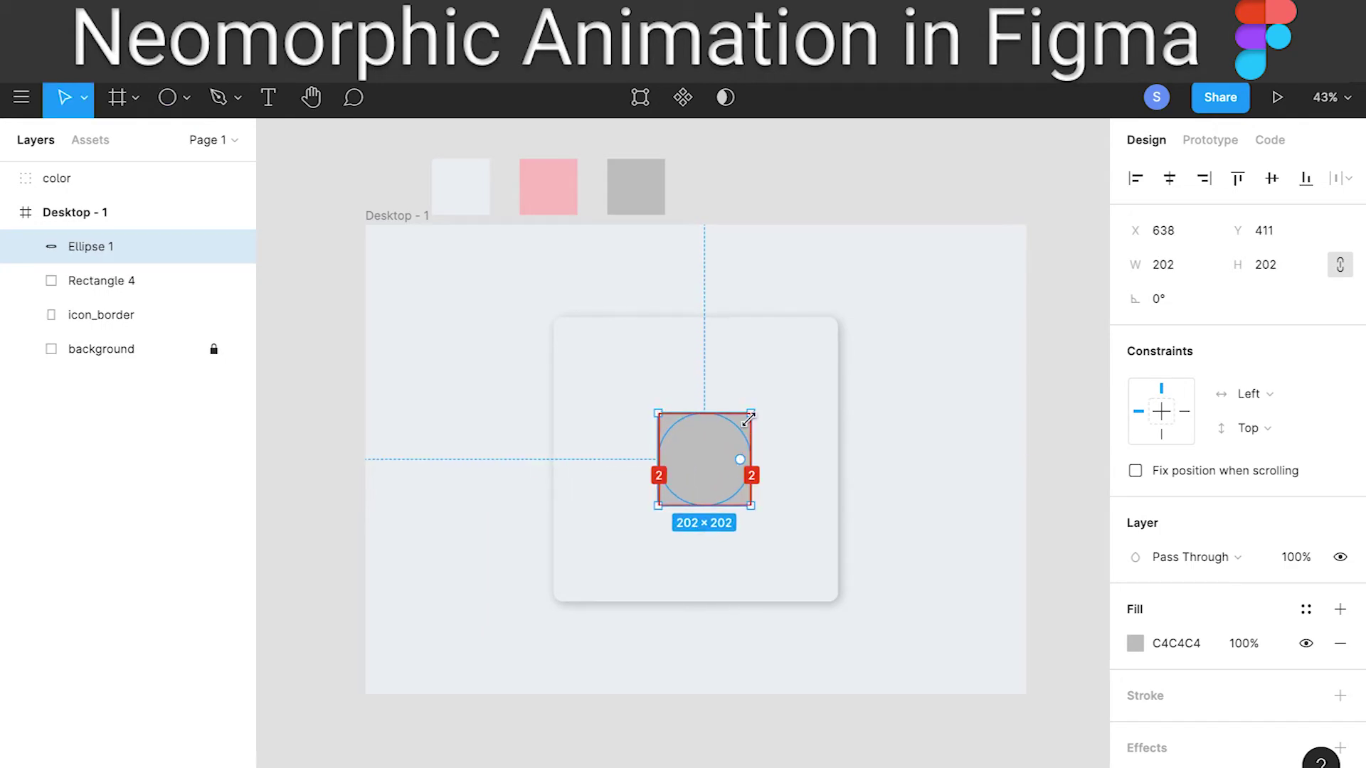
left_click(809, 468)
left_click(710, 440)
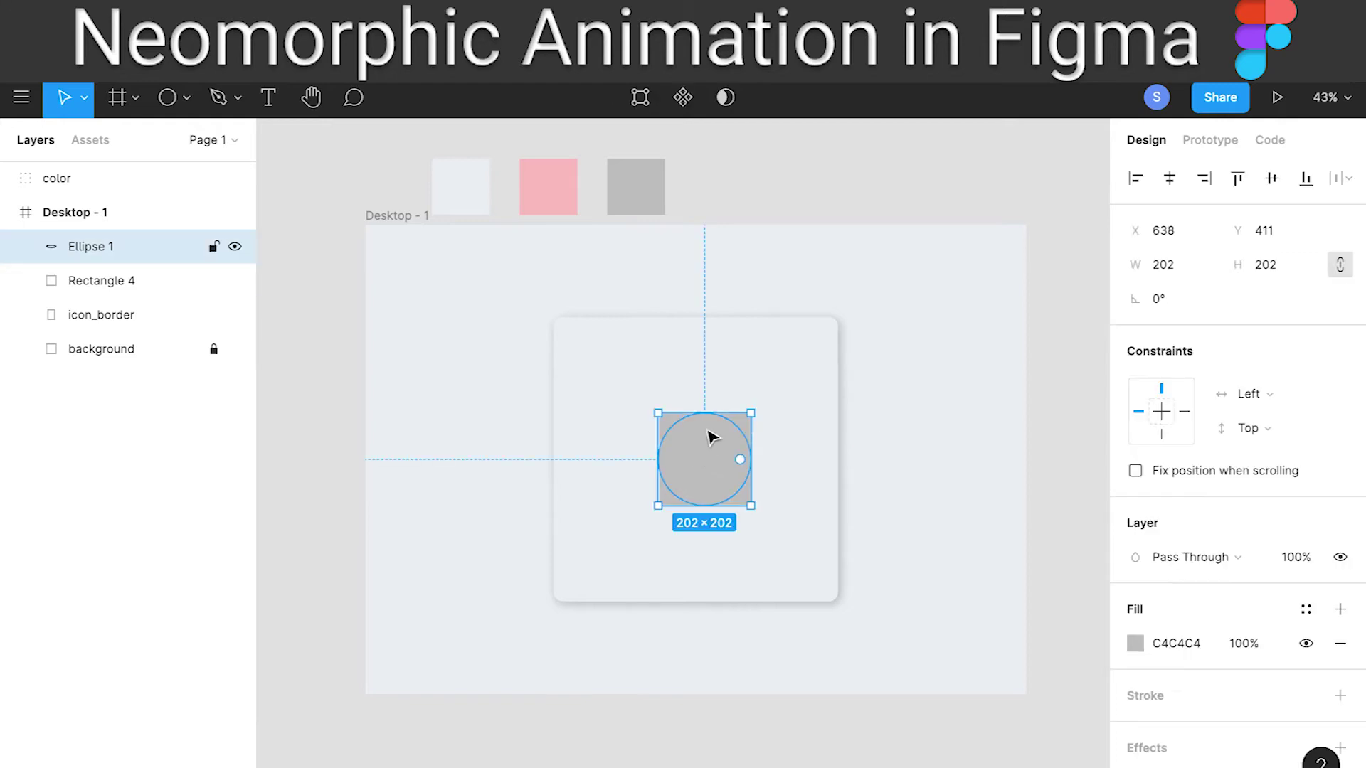
left_click(880, 470)
Align the circle and the grey square on their horizontal centres
left_click(719, 470)
scroll(725, 488, "up", 5)
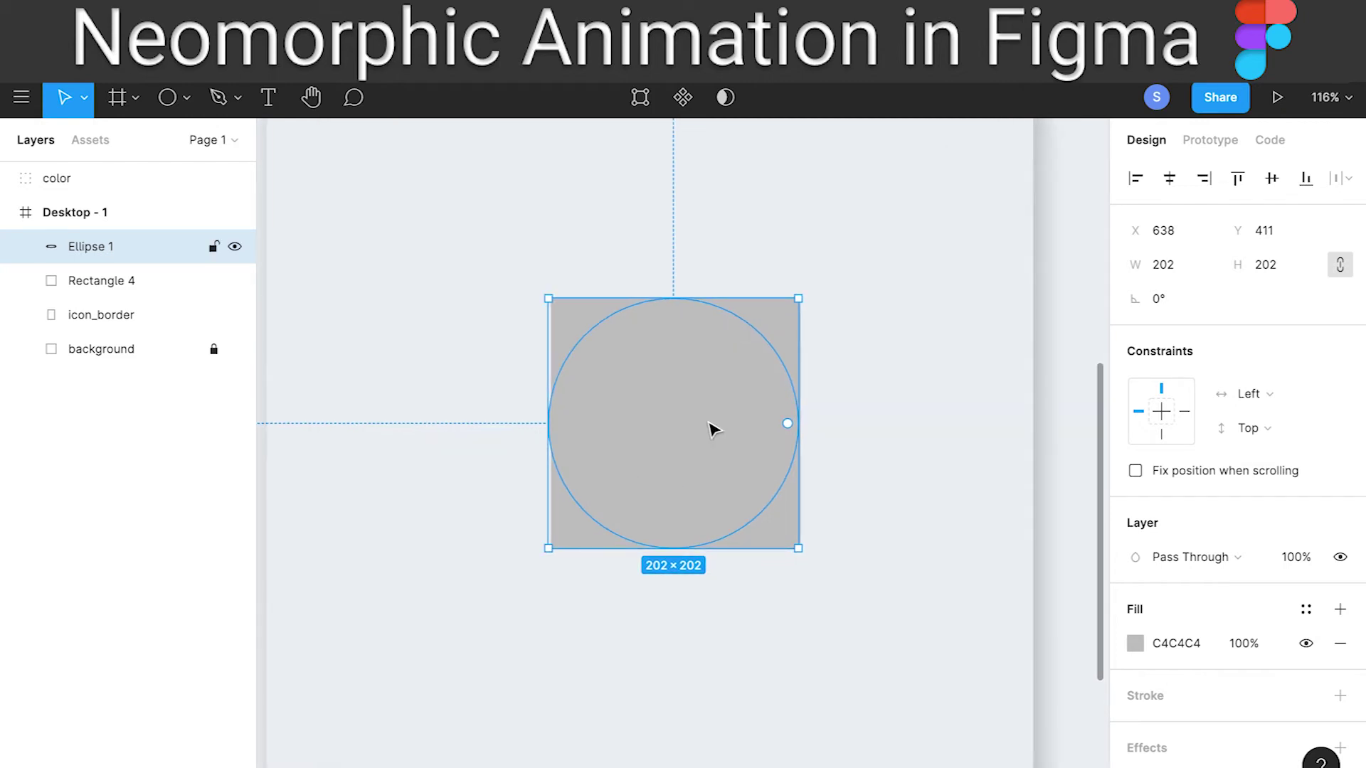
left_click(576, 317, "shift")
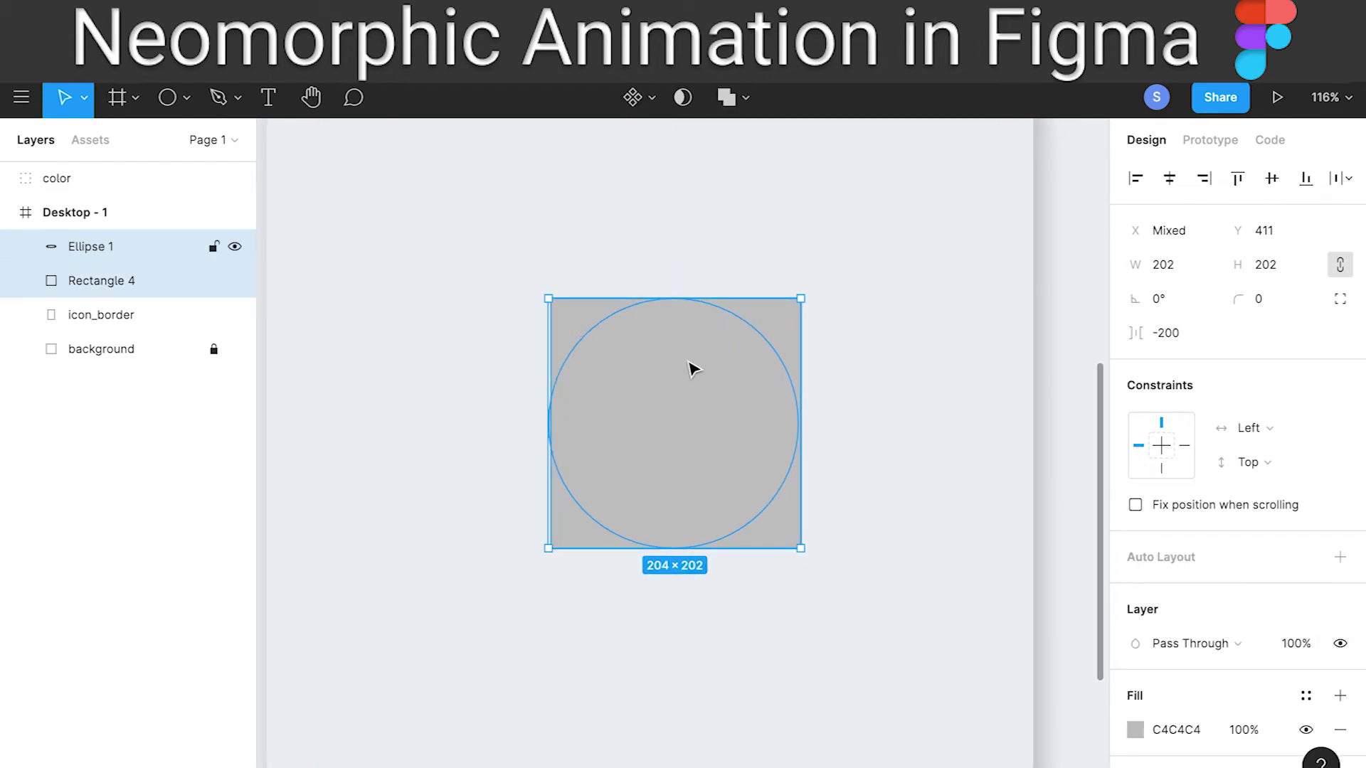
left_click(1168, 177)
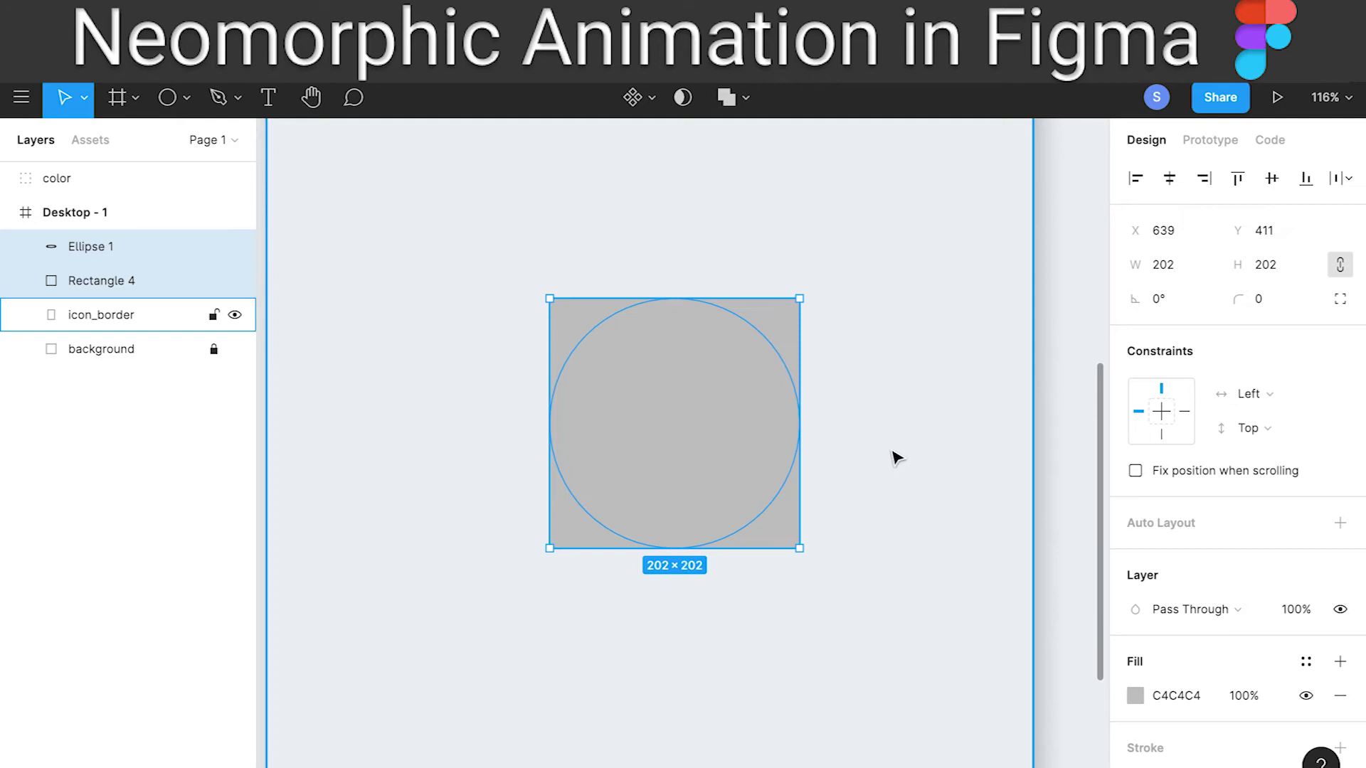
Move the circle over the grey square's left edge and align both shapes on their vertical centres
left_click(722, 443)
left_click(710, 431)
left_click_drag(714, 429, 597, 434)
left_click(707, 430, "shift")
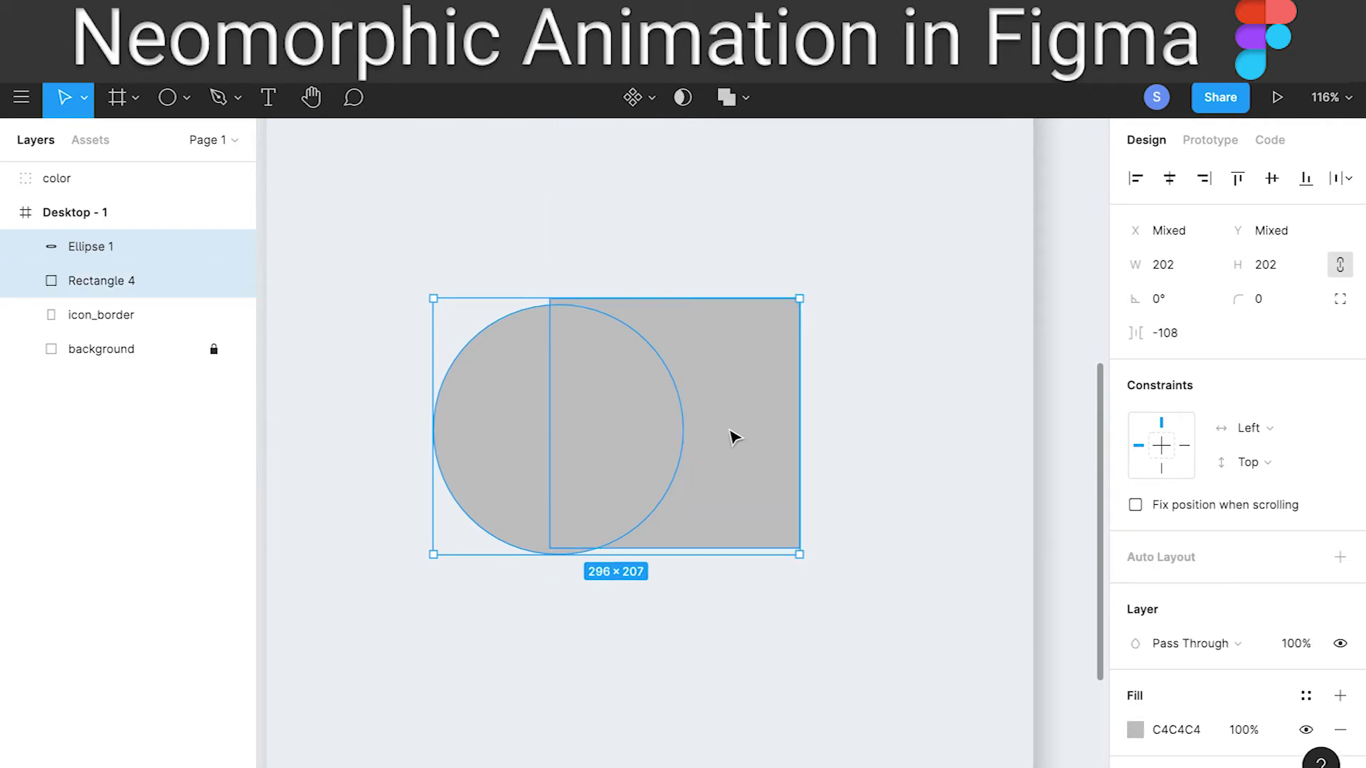
left_click(1169, 177)
key("ctrl+z")
left_click(1272, 178)
Duplicate the circle over the upper part of the grey square and align its left edge with the square's
left_click(600, 414)
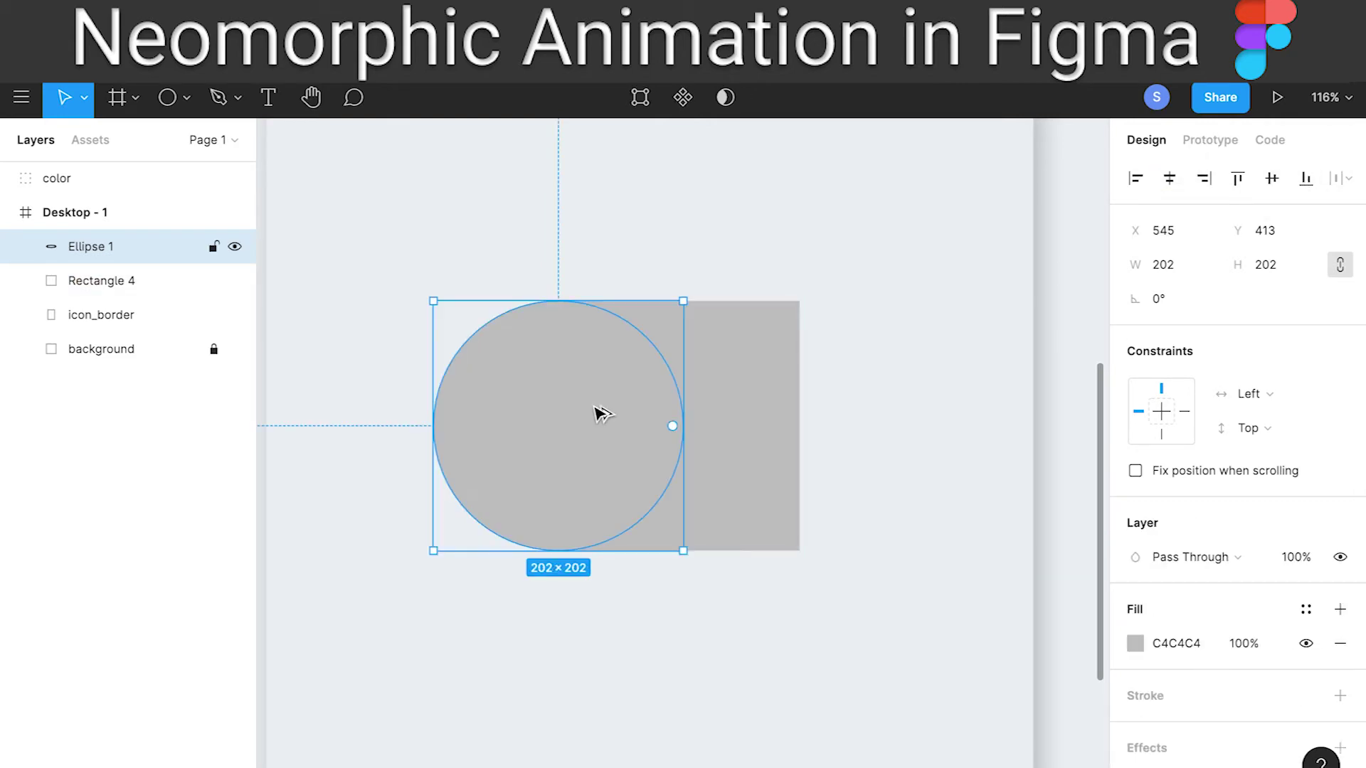
left_click_drag(607, 403, 721, 326)
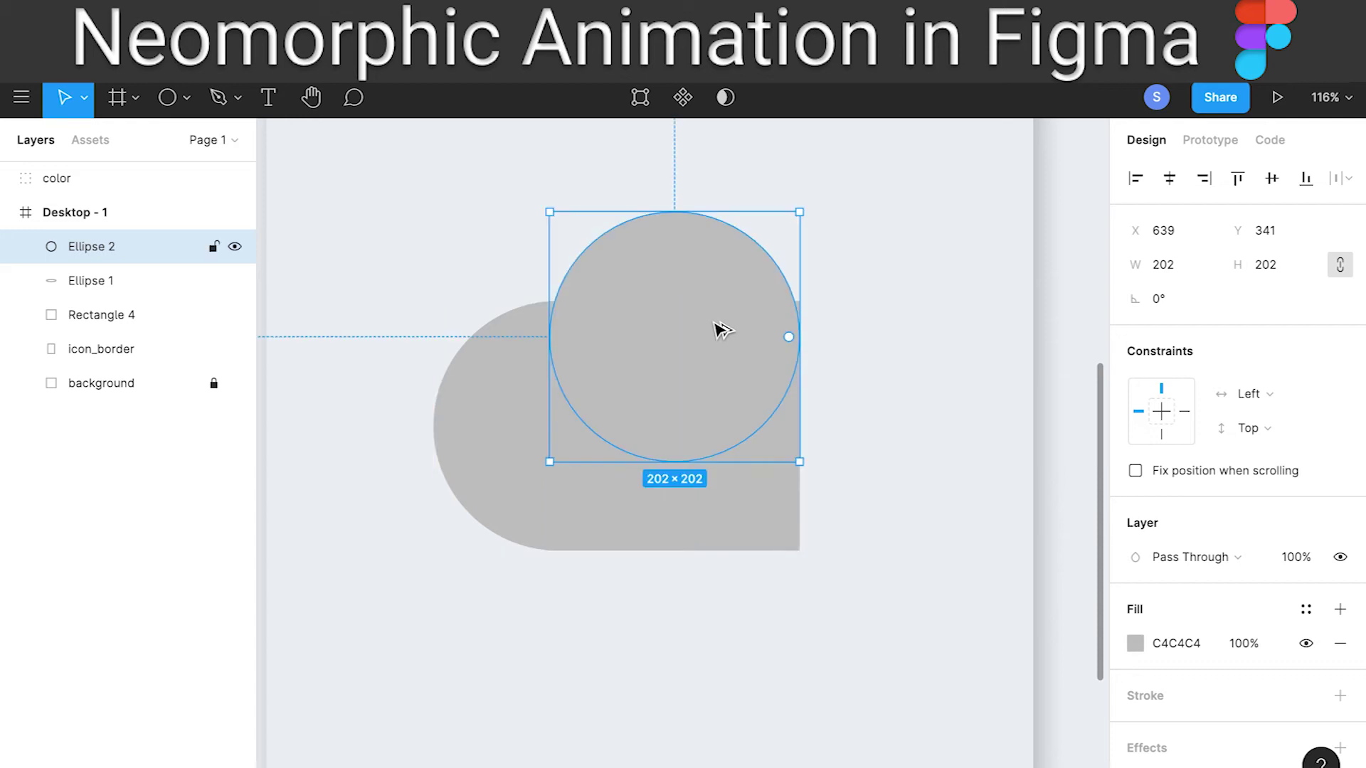
left_click(783, 535, "shift")
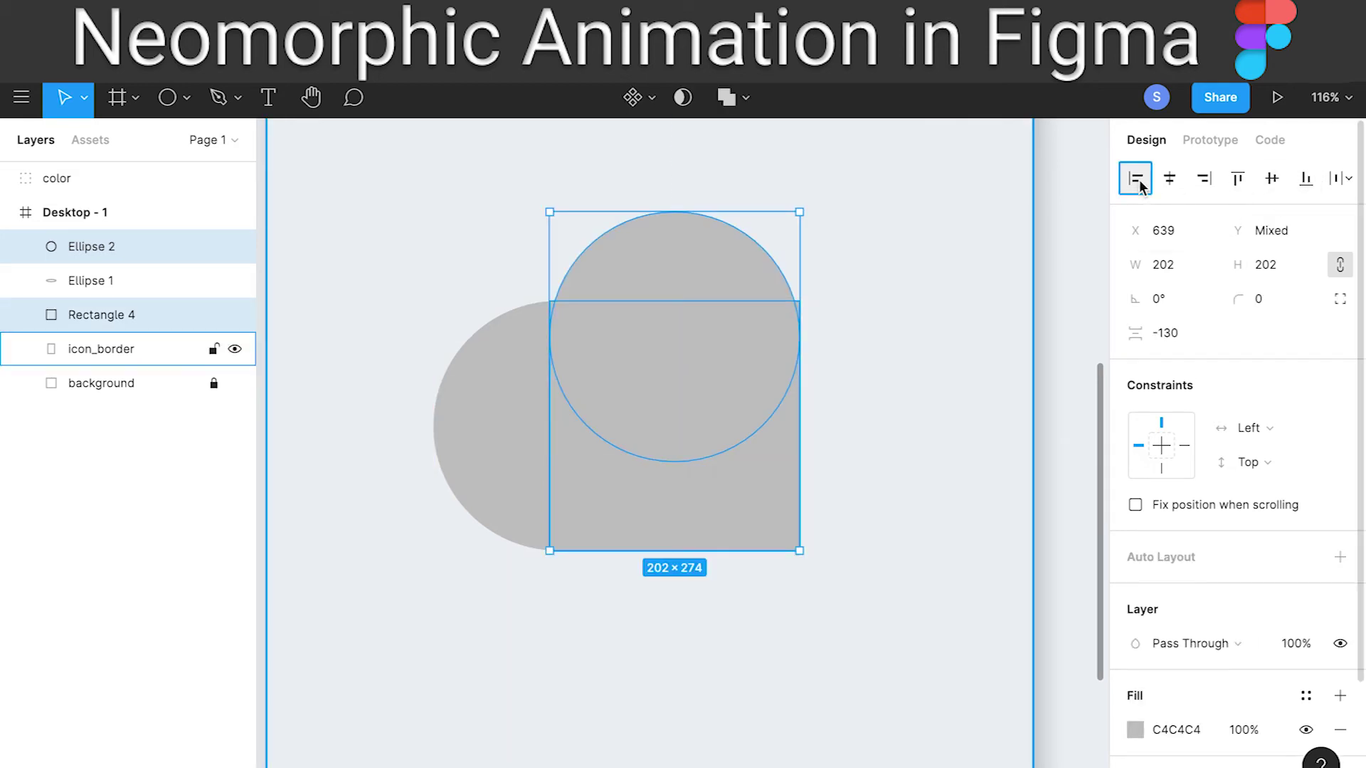
left_click(913, 350)
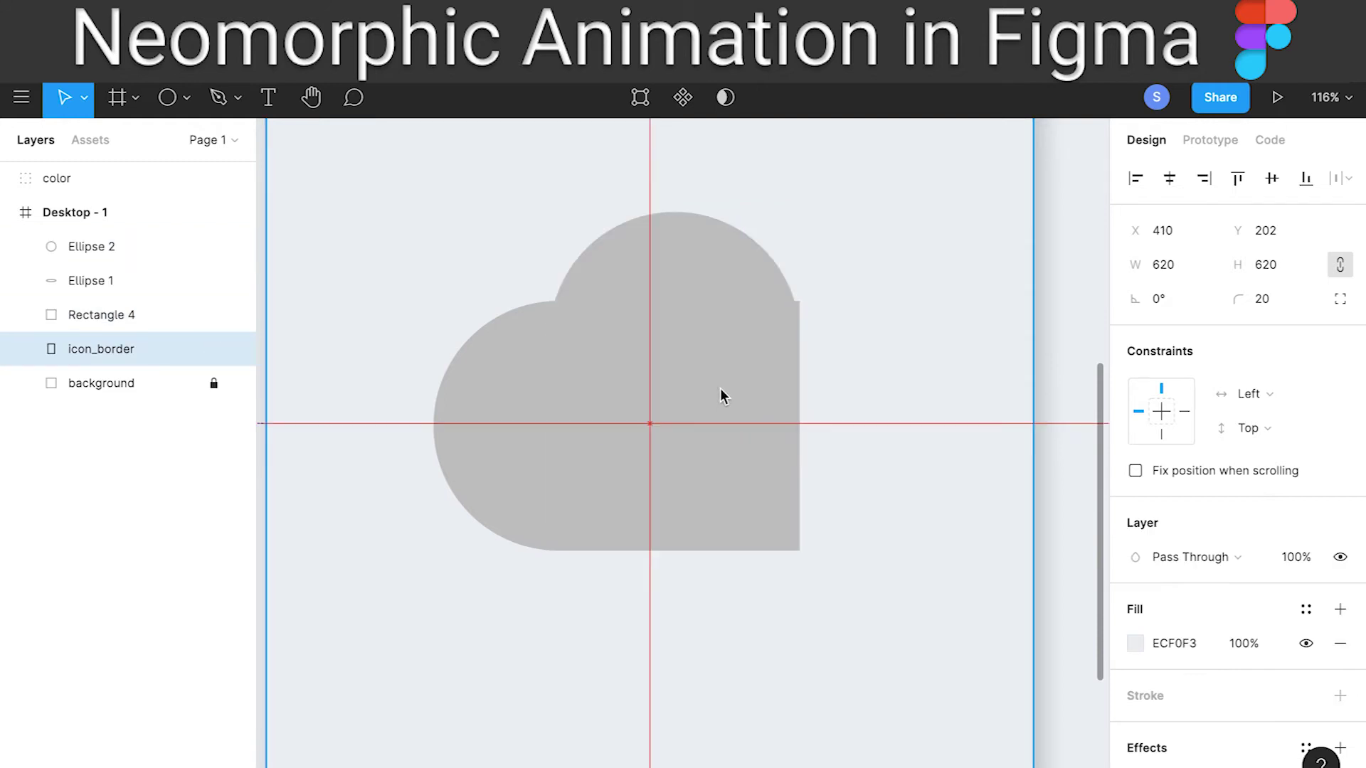
Move the upper circle up to straddle the square's top edge and nudge it left so their sides line up as a heart
left_click_drag(727, 368, 757, 369)
left_click(728, 356)
left_click(958, 404)
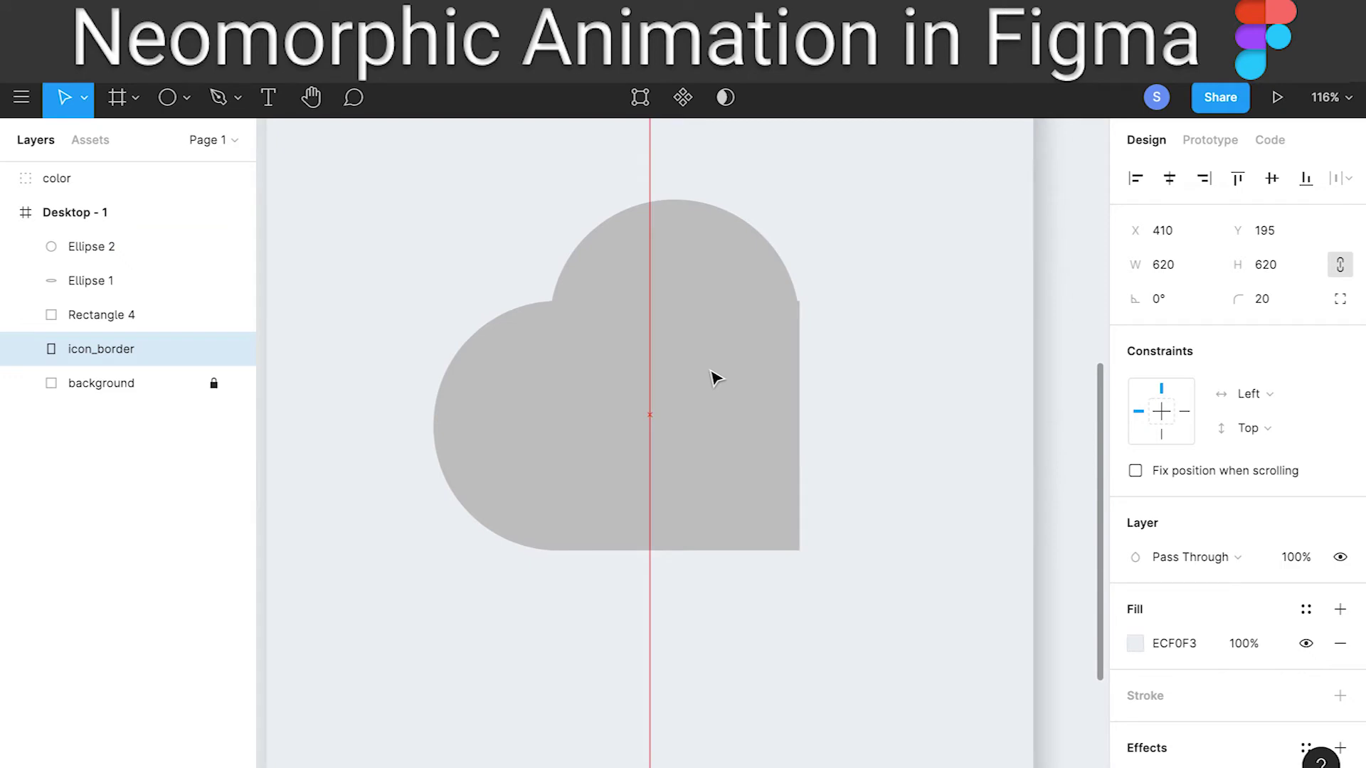
scroll(767, 306, "up", 8)
left_click_drag(756, 338, 720, 282)
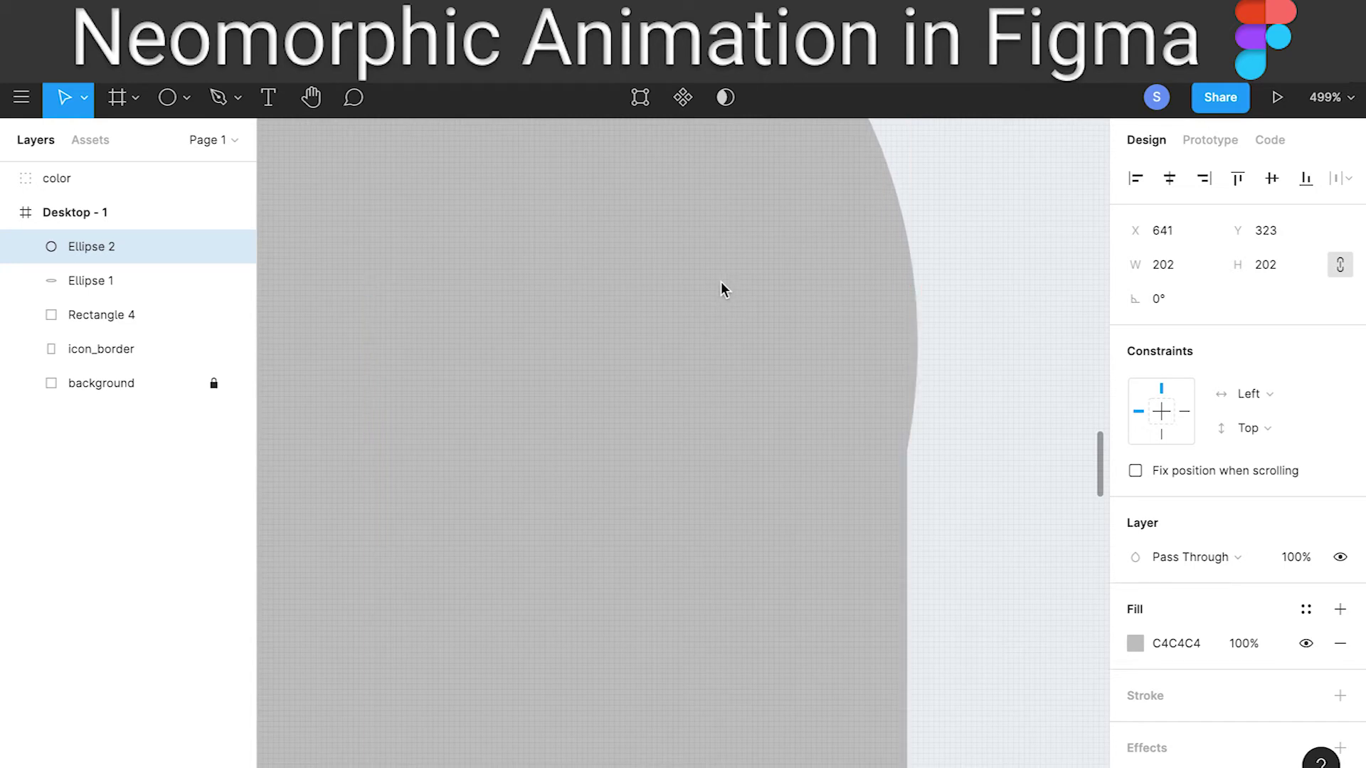
key("Left")
key("Left")
key("Left")
left_click(1036, 387)
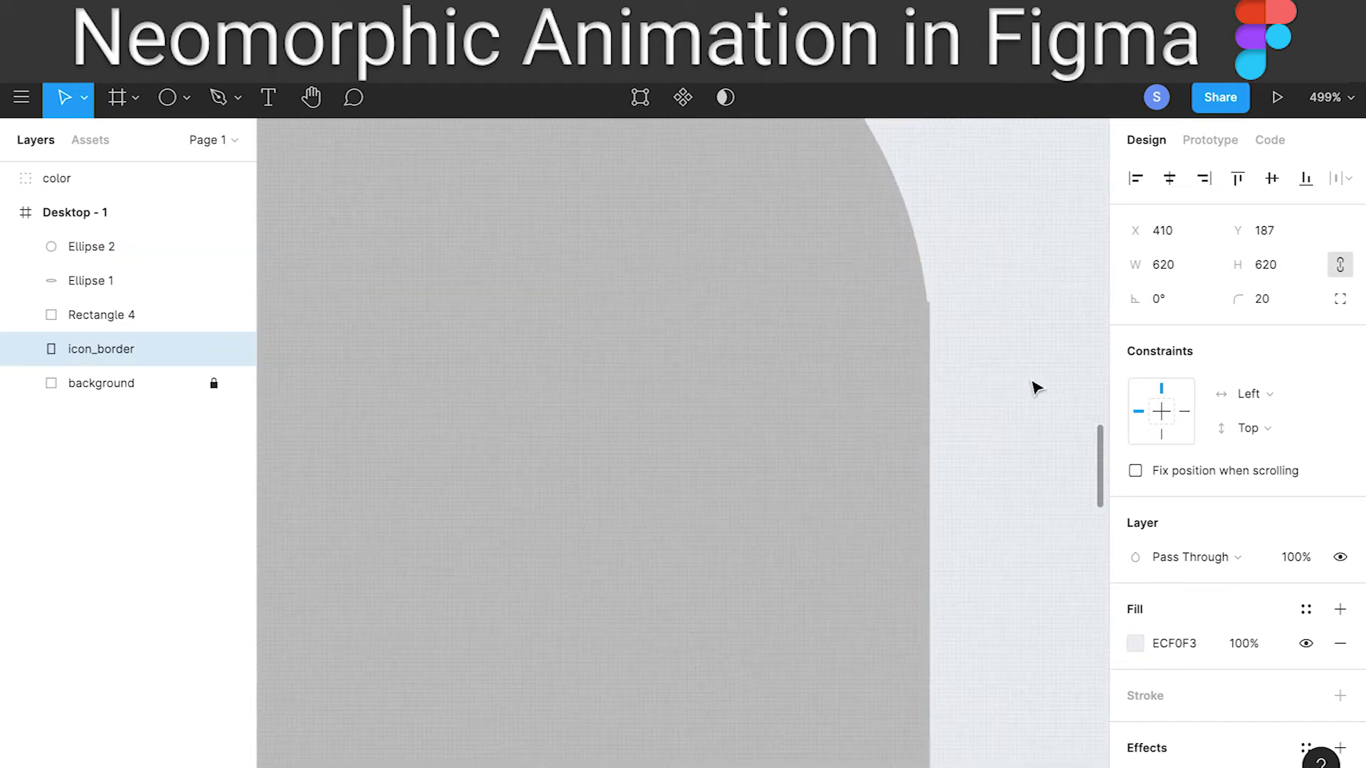
scroll(1033, 384, "down", 10)
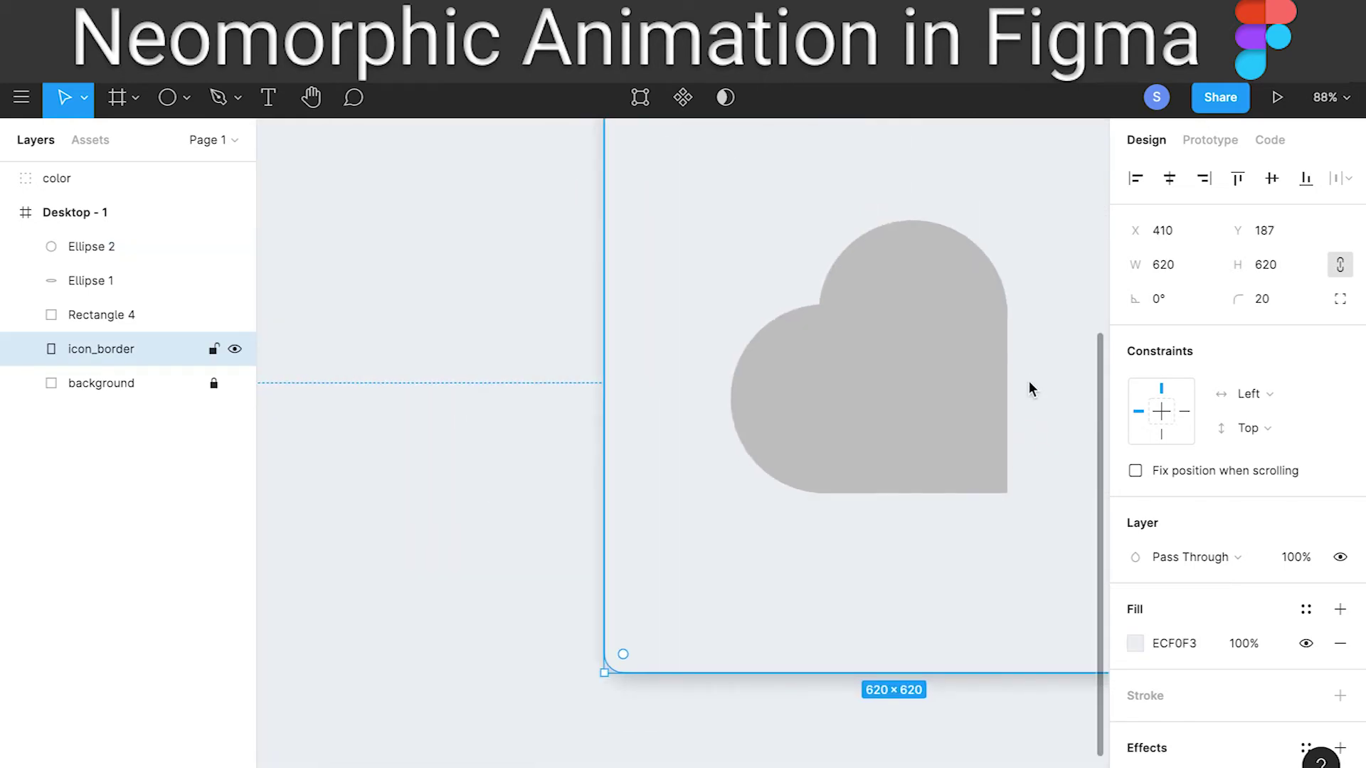
scroll(1029, 387, "down", 3)
scroll(968, 473, "up", 3)
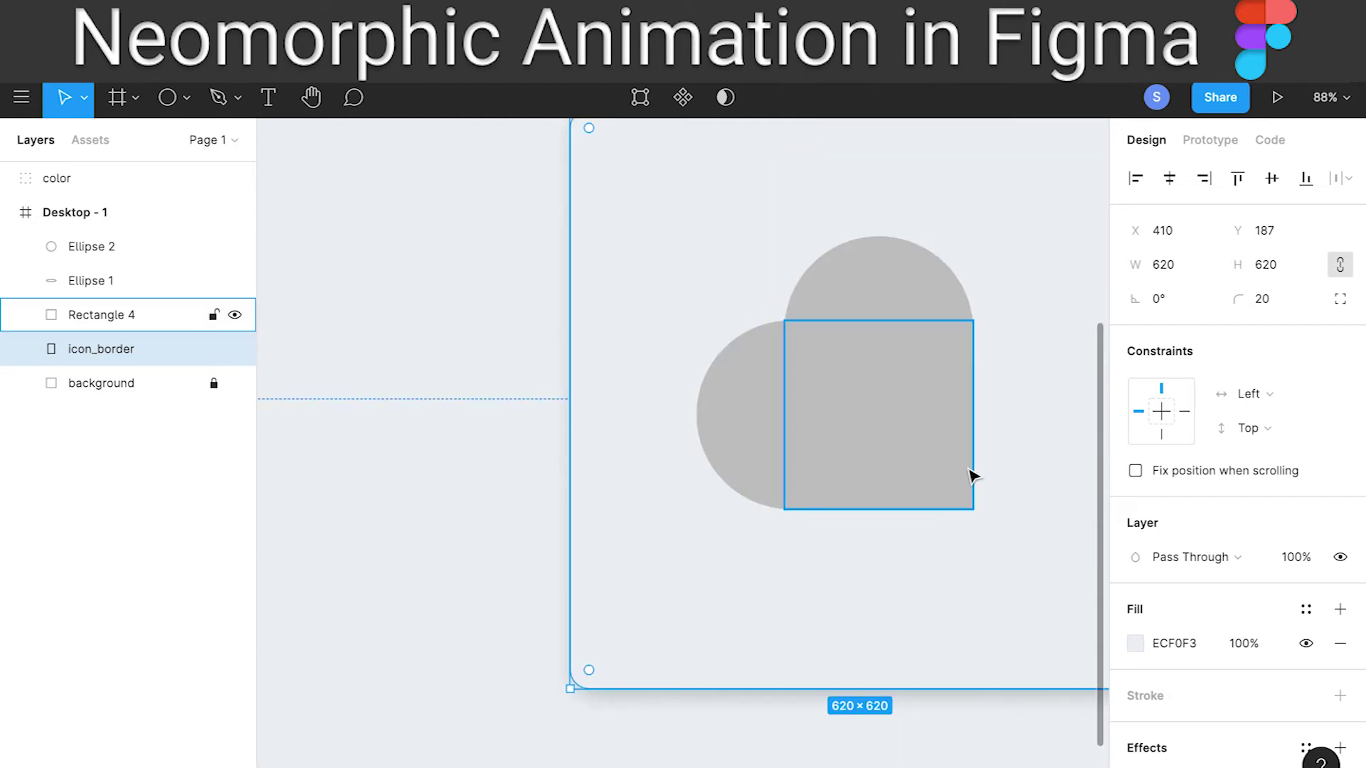
Flatten the two circles and the grey square into a single vector shape
scroll(970, 473, "down", 3, "ctrl")
left_click_drag(996, 443, 942, 479)
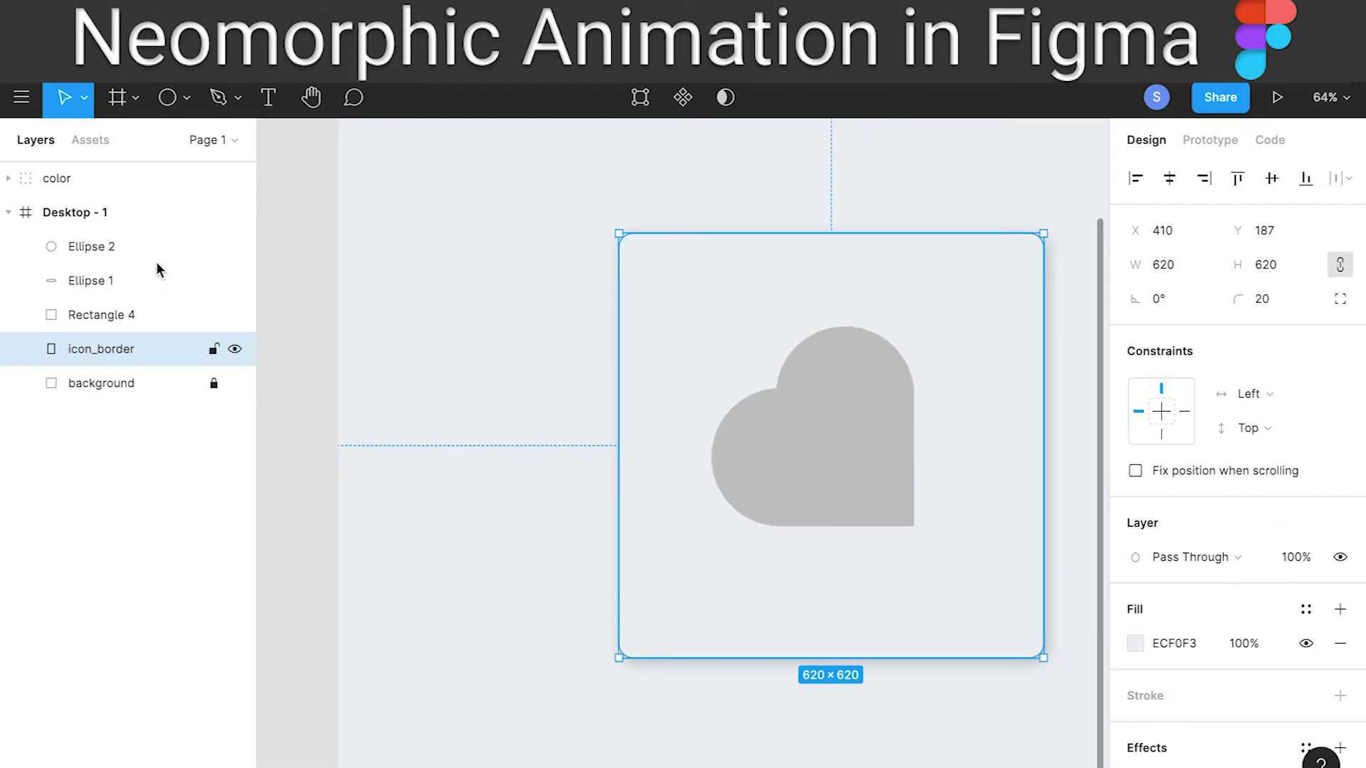
left_click(117, 248)
left_click(113, 288, "shift")
left_click(99, 321, "shift")
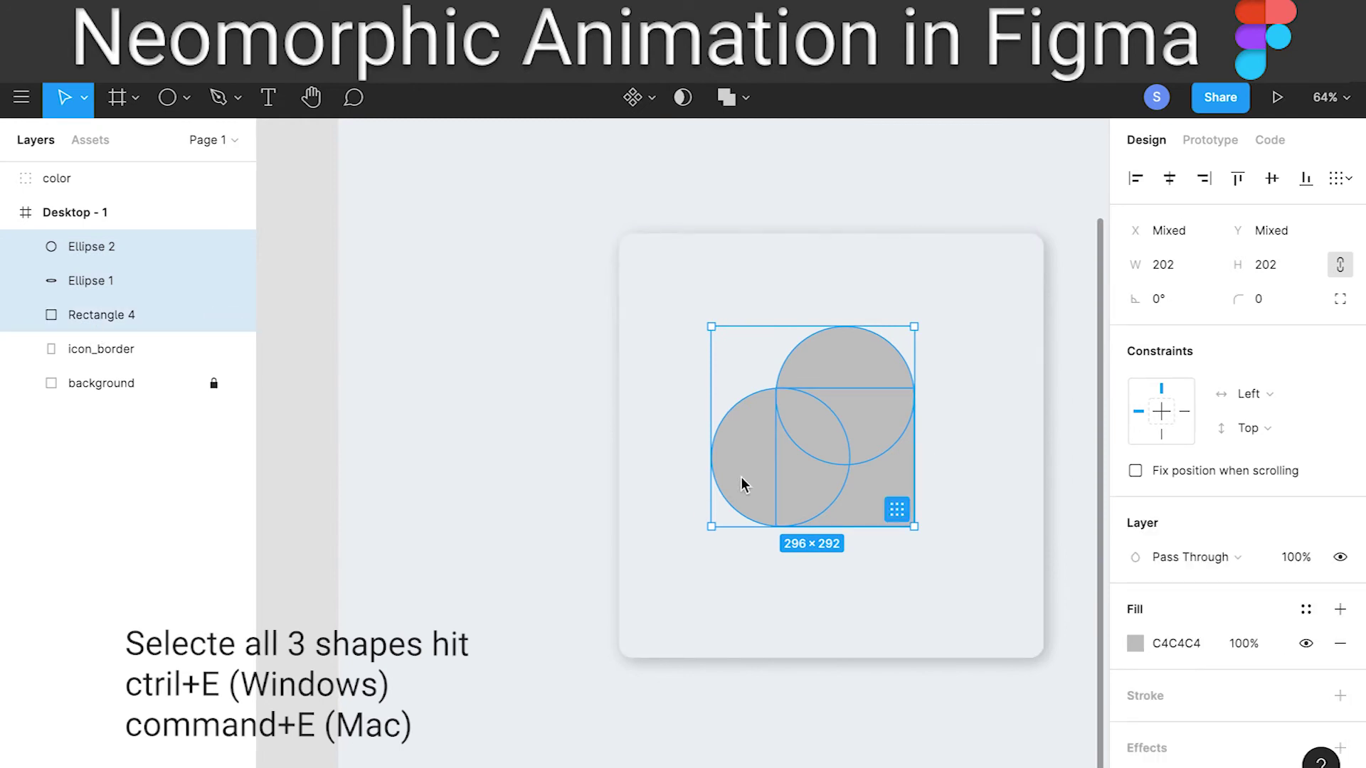
key("ctrl+e")
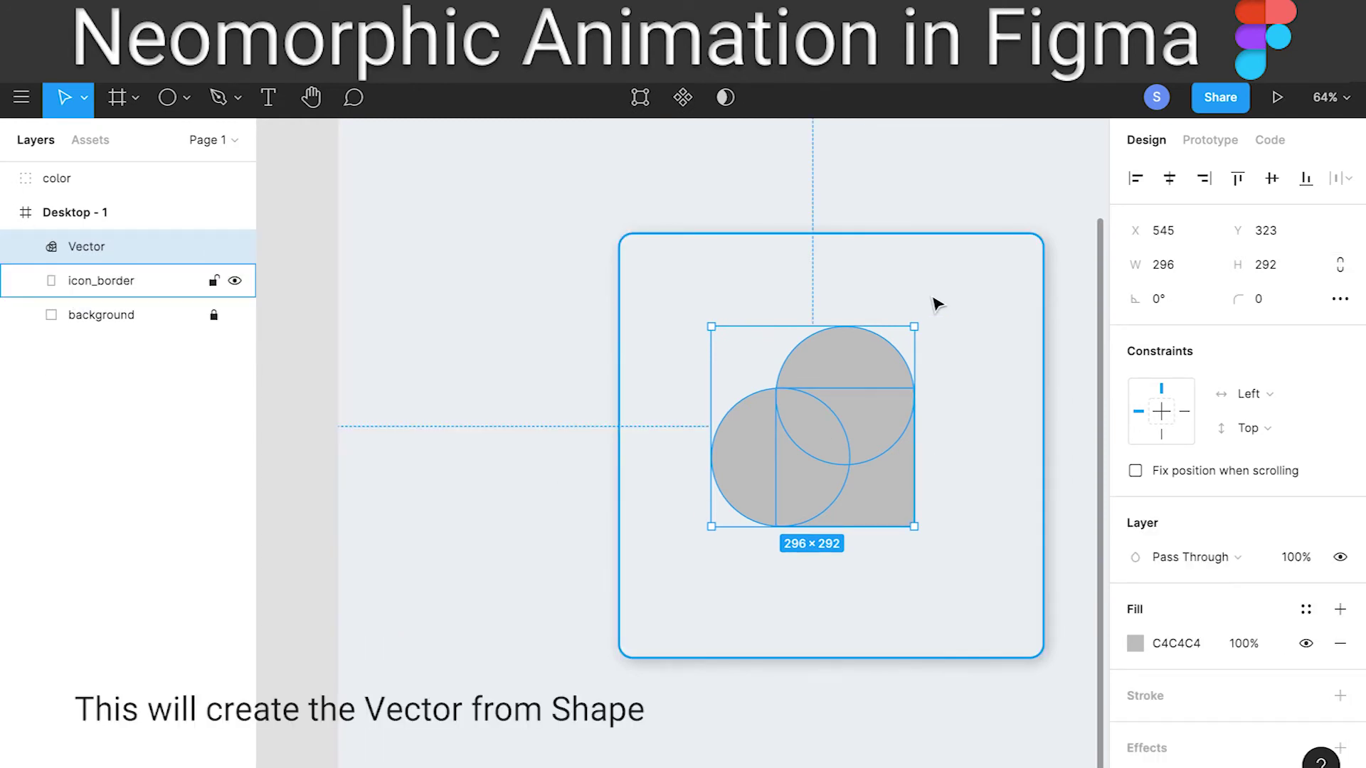
Rotate the flattened shape to -45° so the heart stands upright and align it with the card on their horizontal centres
left_click_drag(924, 314, 969, 429)
left_click_drag(967, 542, 914, 527)
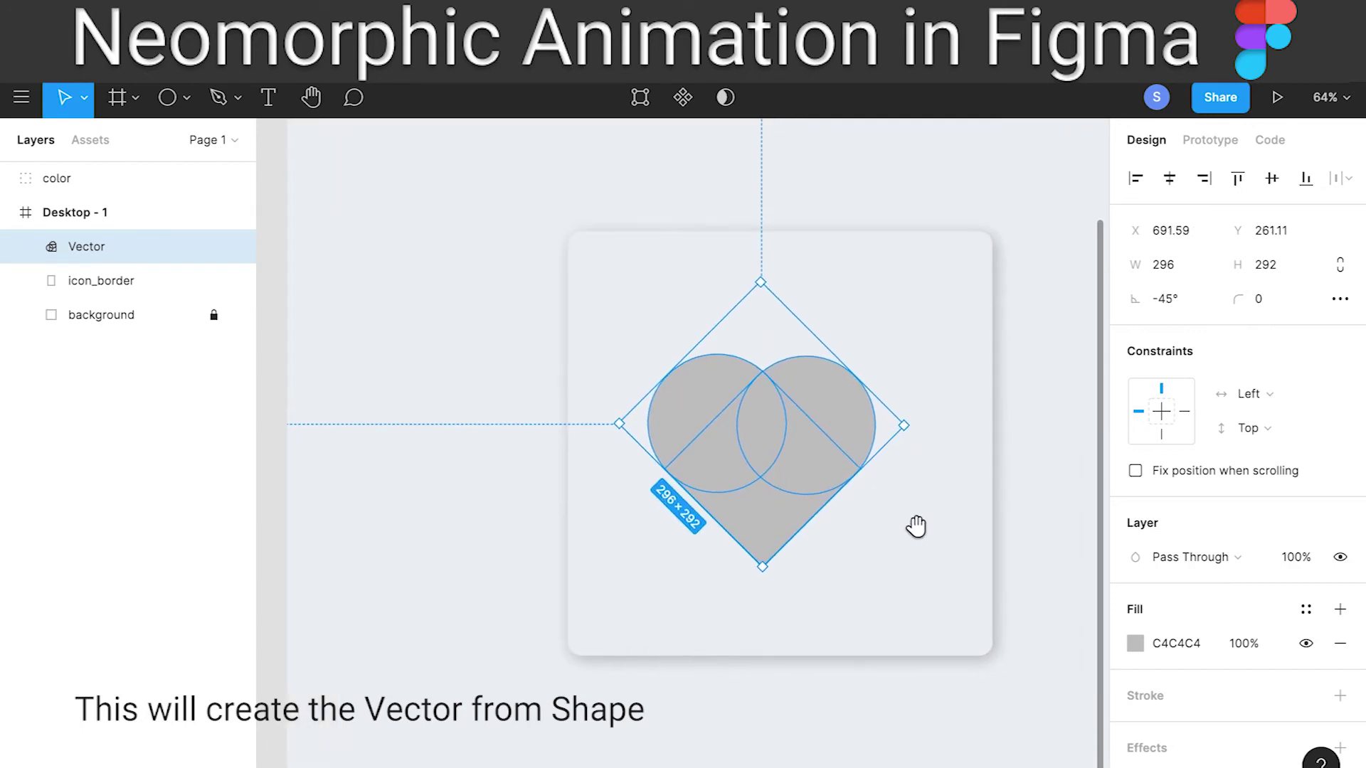
left_click(875, 516, "shift")
left_click(1168, 178)
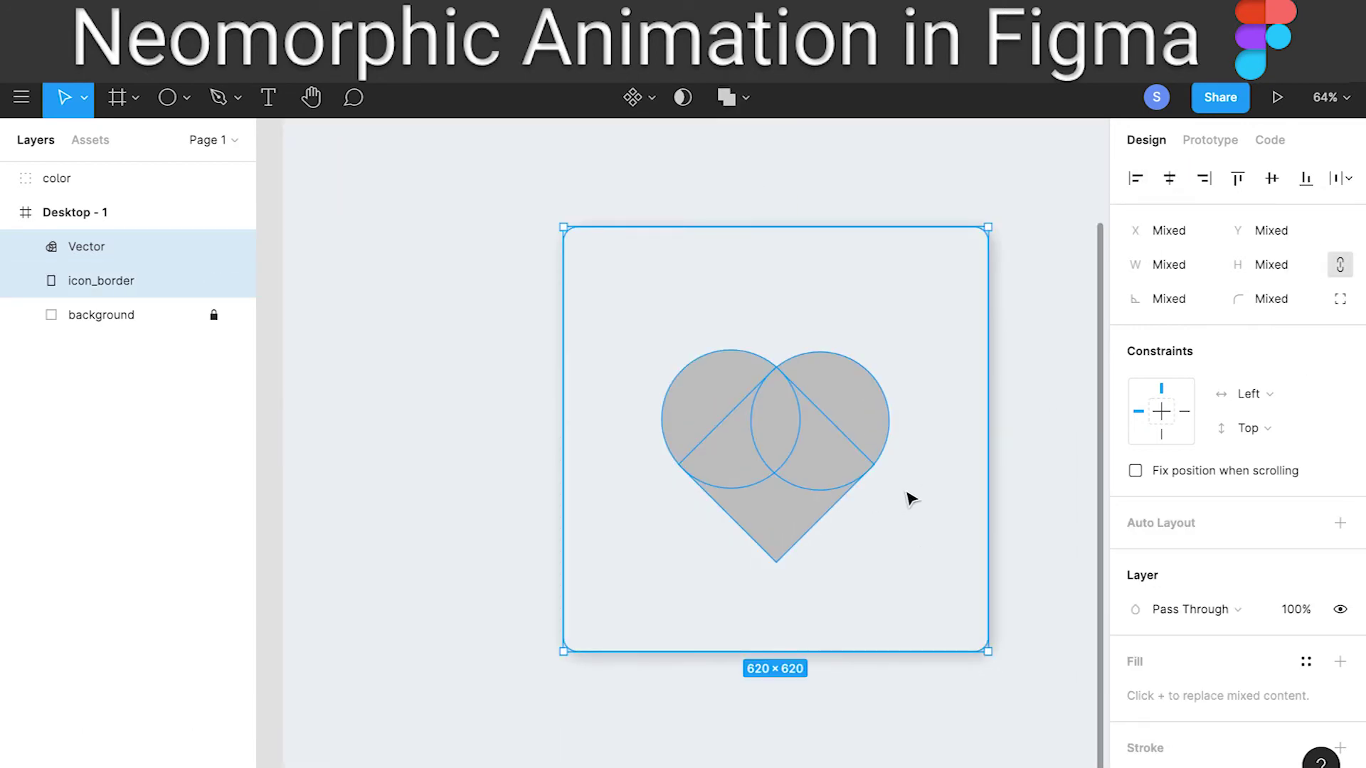
Move the heart slightly upward within the card and deselect it
left_click(1065, 398)
left_click_drag(805, 458, 809, 447)
left_click(1021, 440)
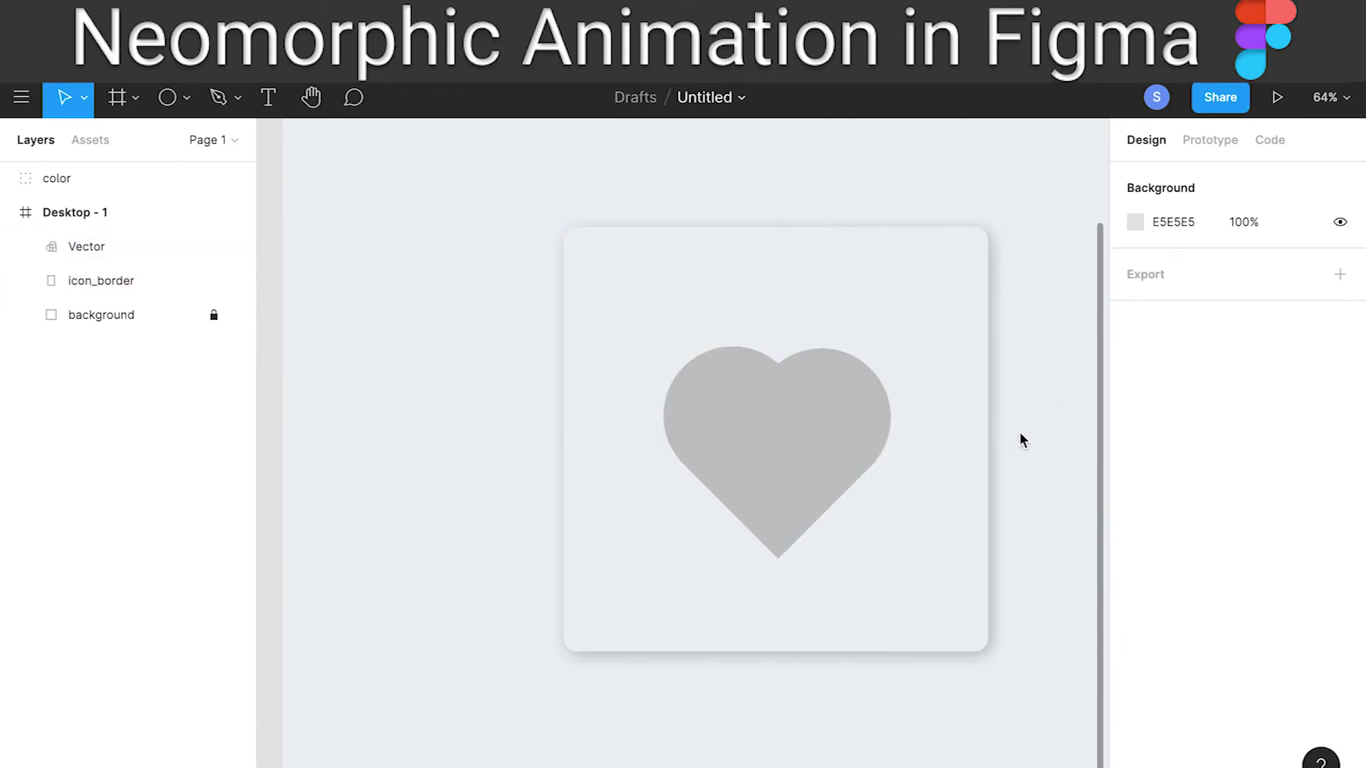
Fill the heart with the pink colour FAC3C3 sampled from the swatch above the frame
left_click(822, 459)
scroll(822, 460, "up", 5)
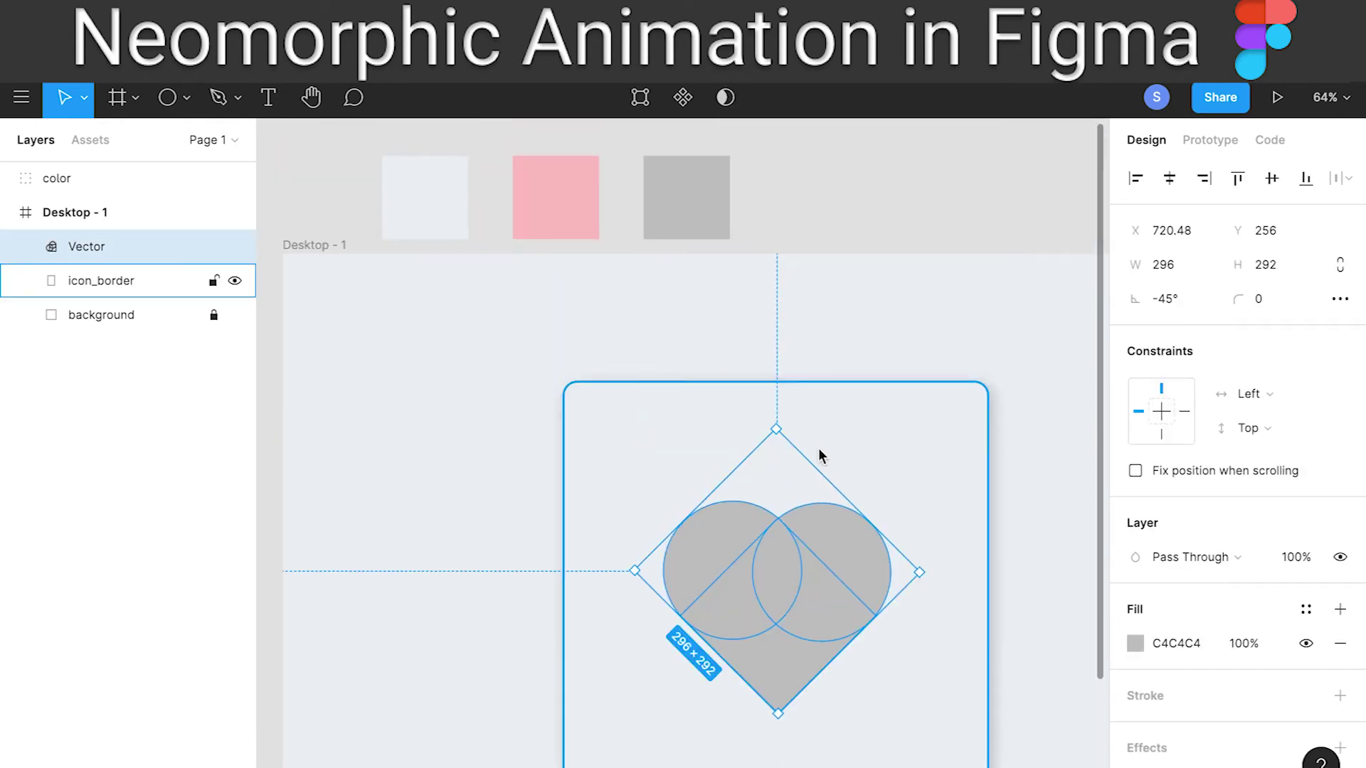
left_click(1135, 643)
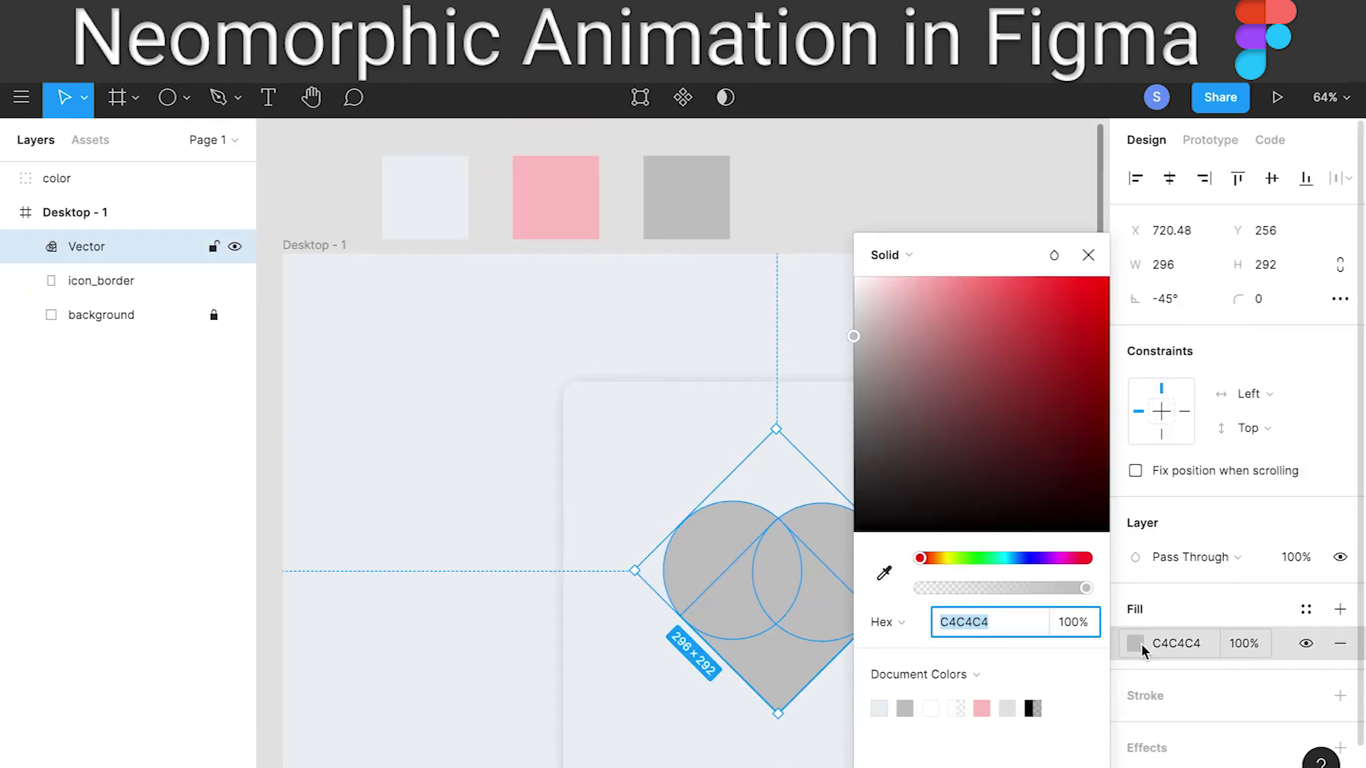
left_click(883, 572)
left_click(569, 213)
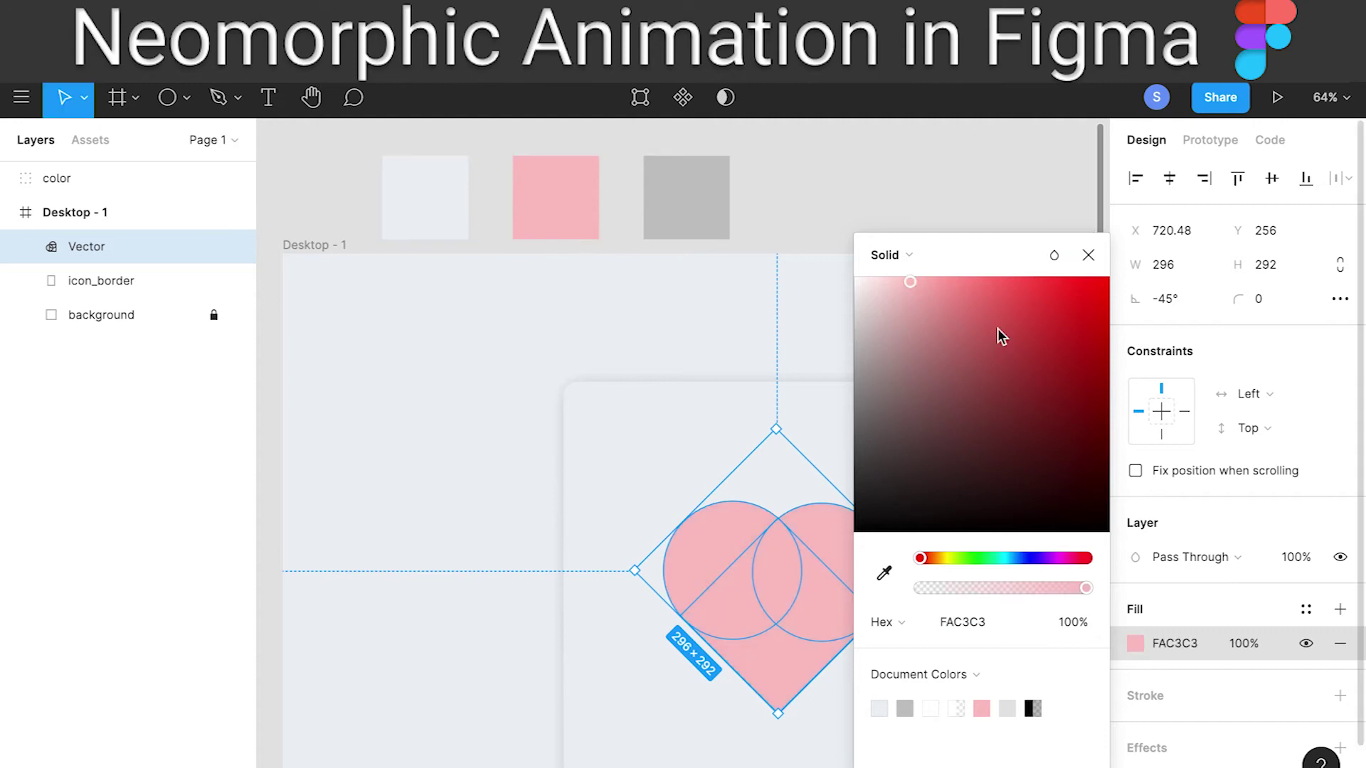
left_click(1088, 255)
left_click(979, 476)
scroll(893, 558, "down", 3)
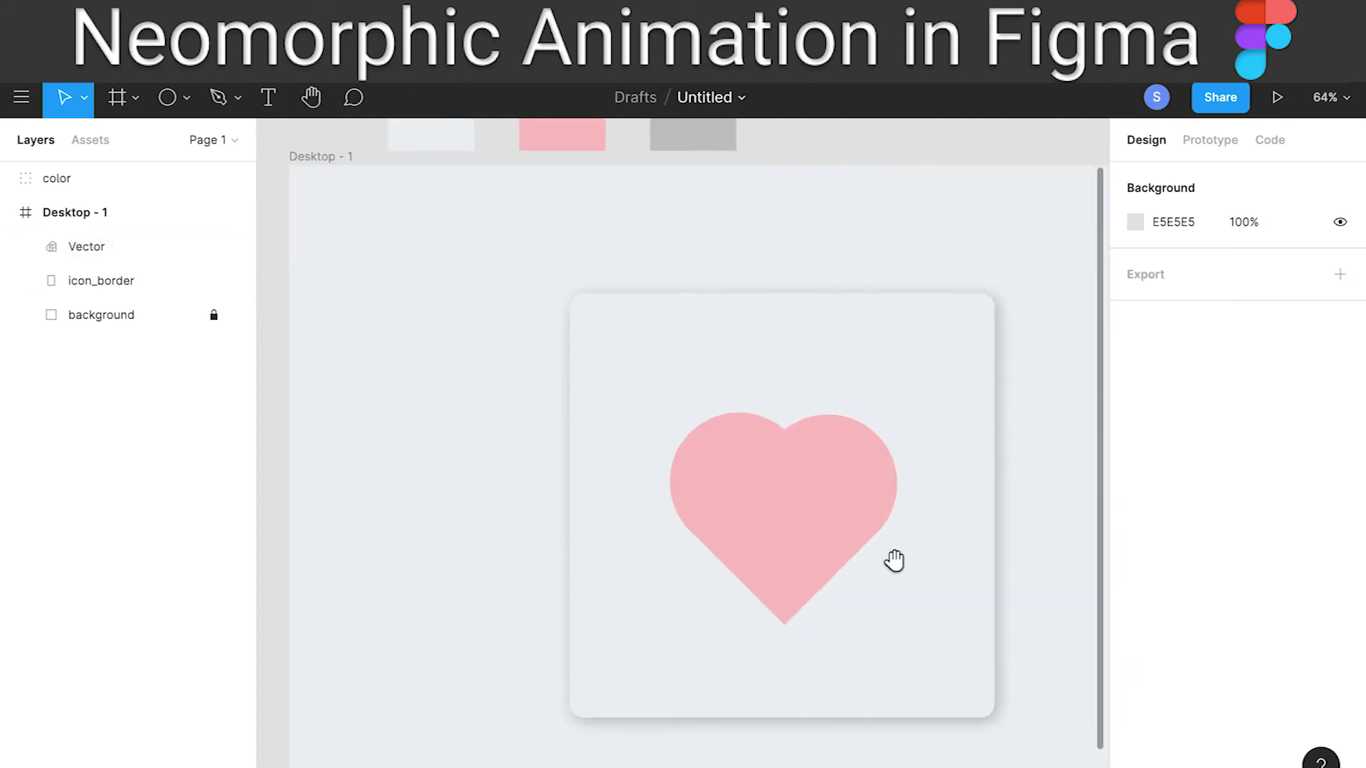
Undo the heart's pink fill
left_click(854, 522)
key("ctrl+z")
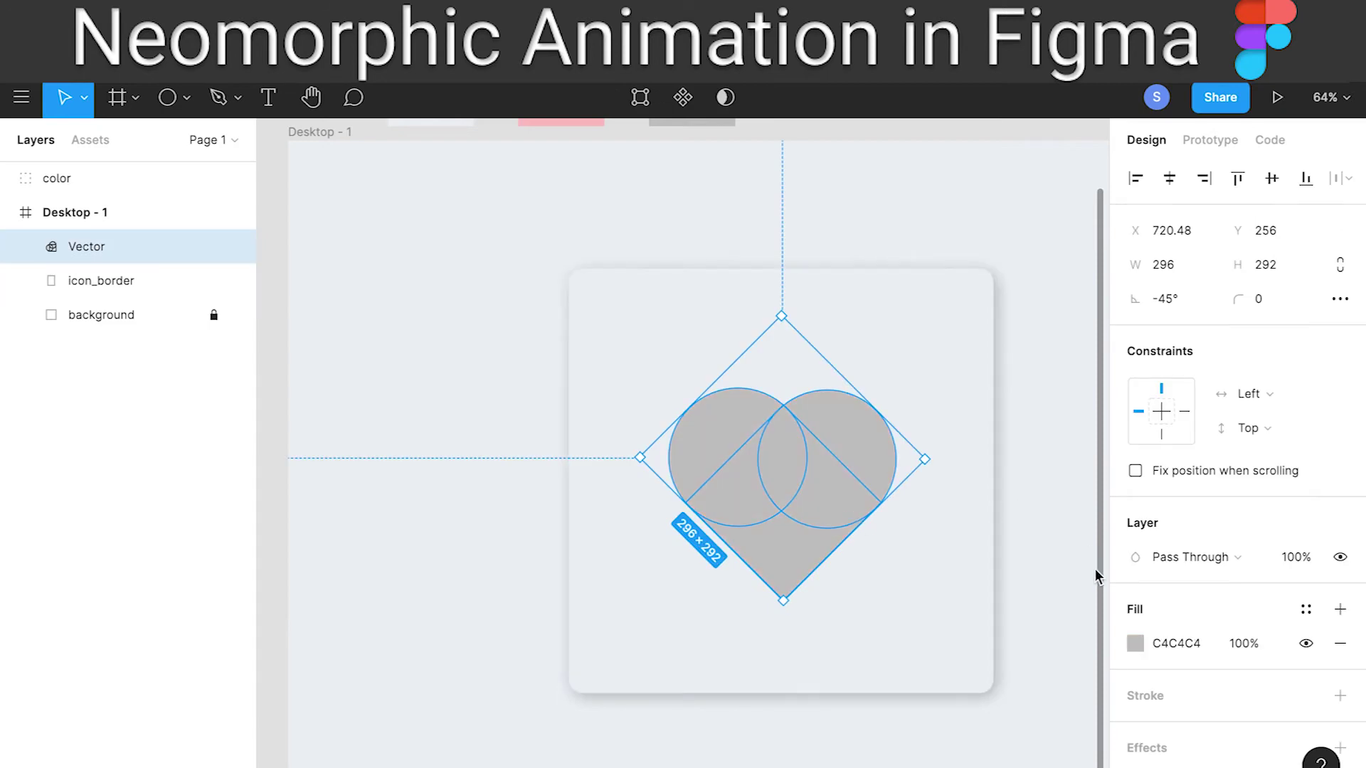
Add a drop shadow to the heart and set its X offset to 4
scroll(1263, 715, "down", 2)
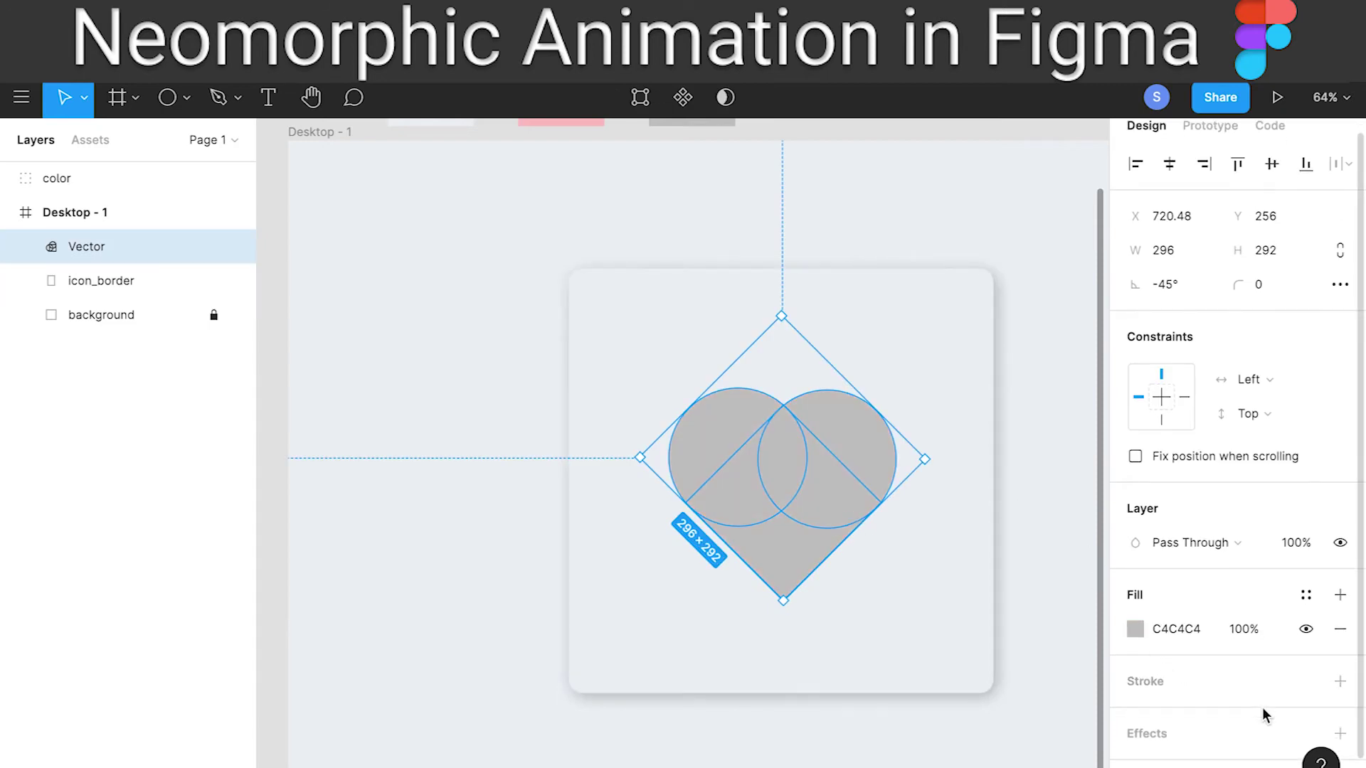
left_click(1340, 680)
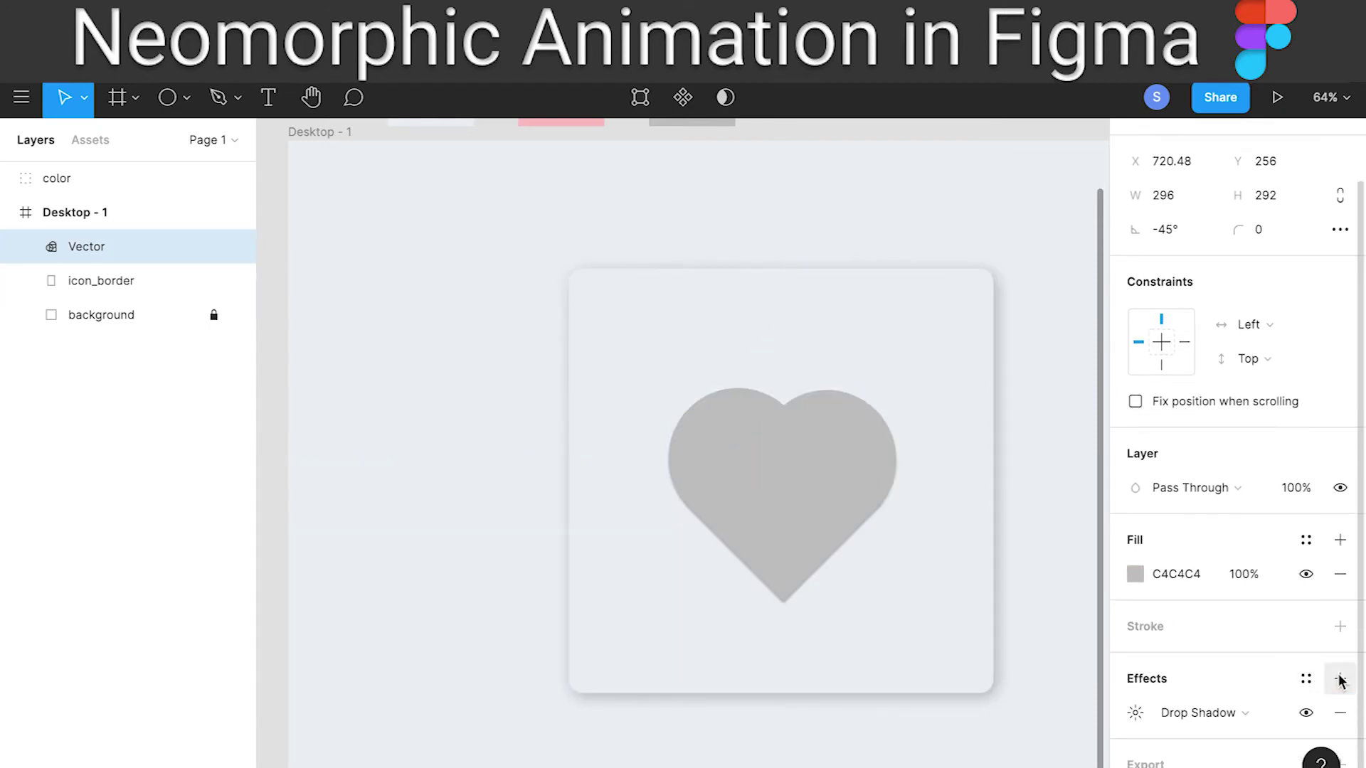
left_click(1275, 715)
left_click(1136, 712)
left_click(1136, 713)
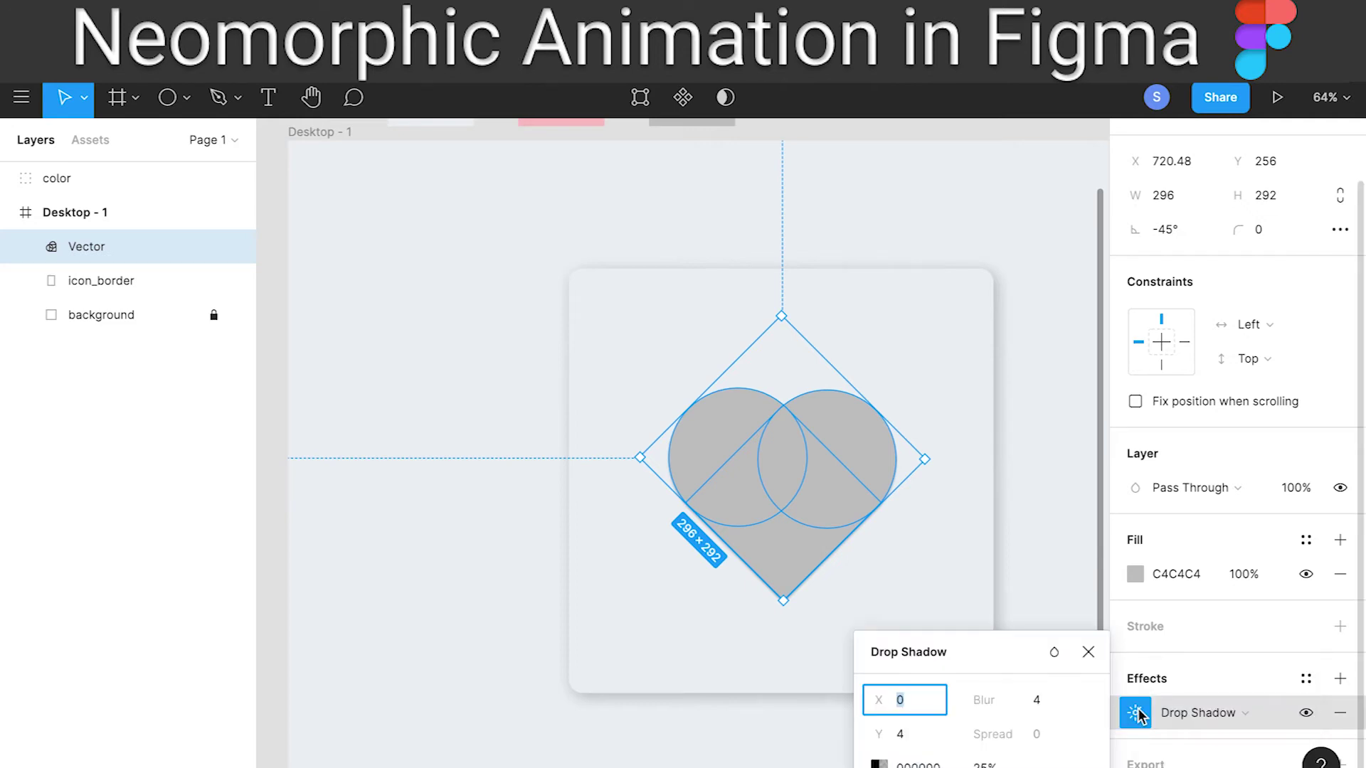
left_click(906, 736)
key("shift+Tab")
key("Up")
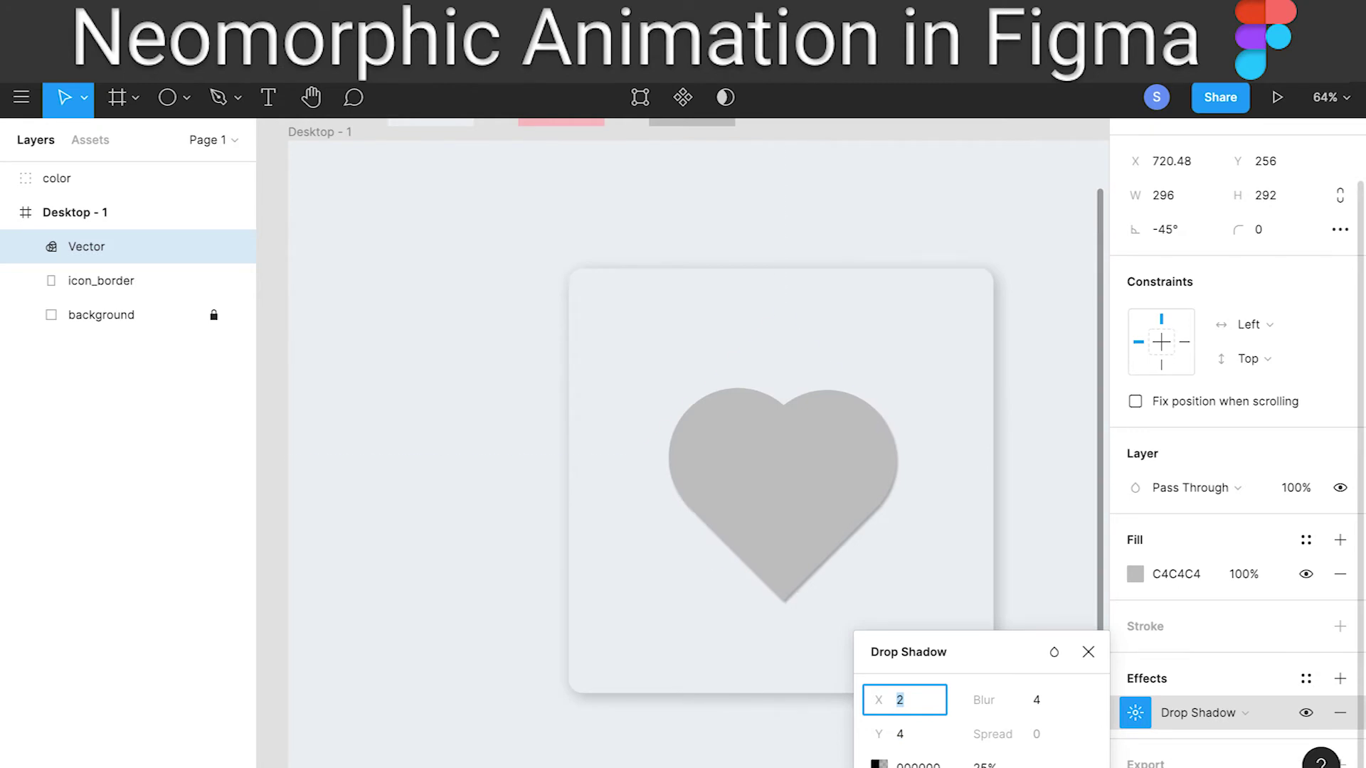
key("Up")
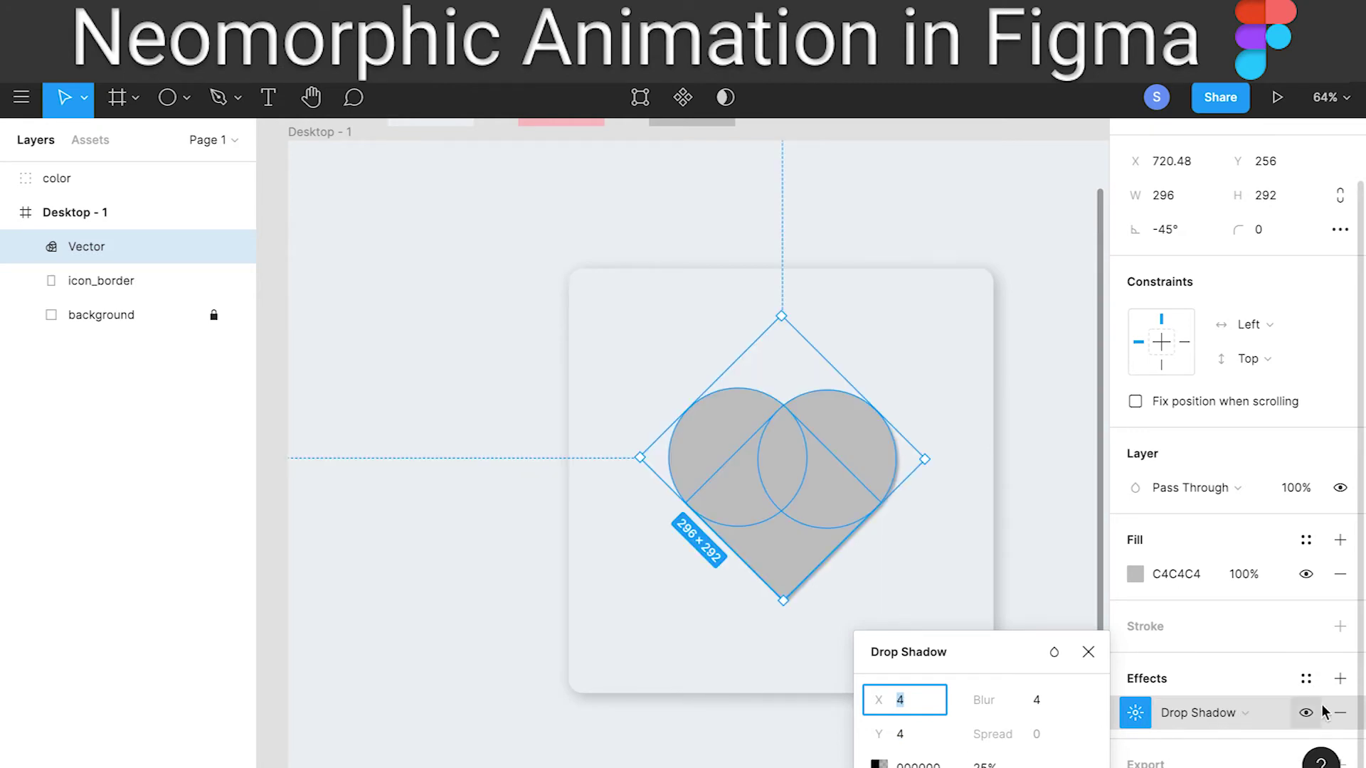
Add an inner shadow as a second effect on the heart
left_click(1340, 679)
left_click(1275, 713)
left_click(1210, 689)
Set the X offset of the heart's drop shadow to -4
left_click(910, 703)
type("-4")
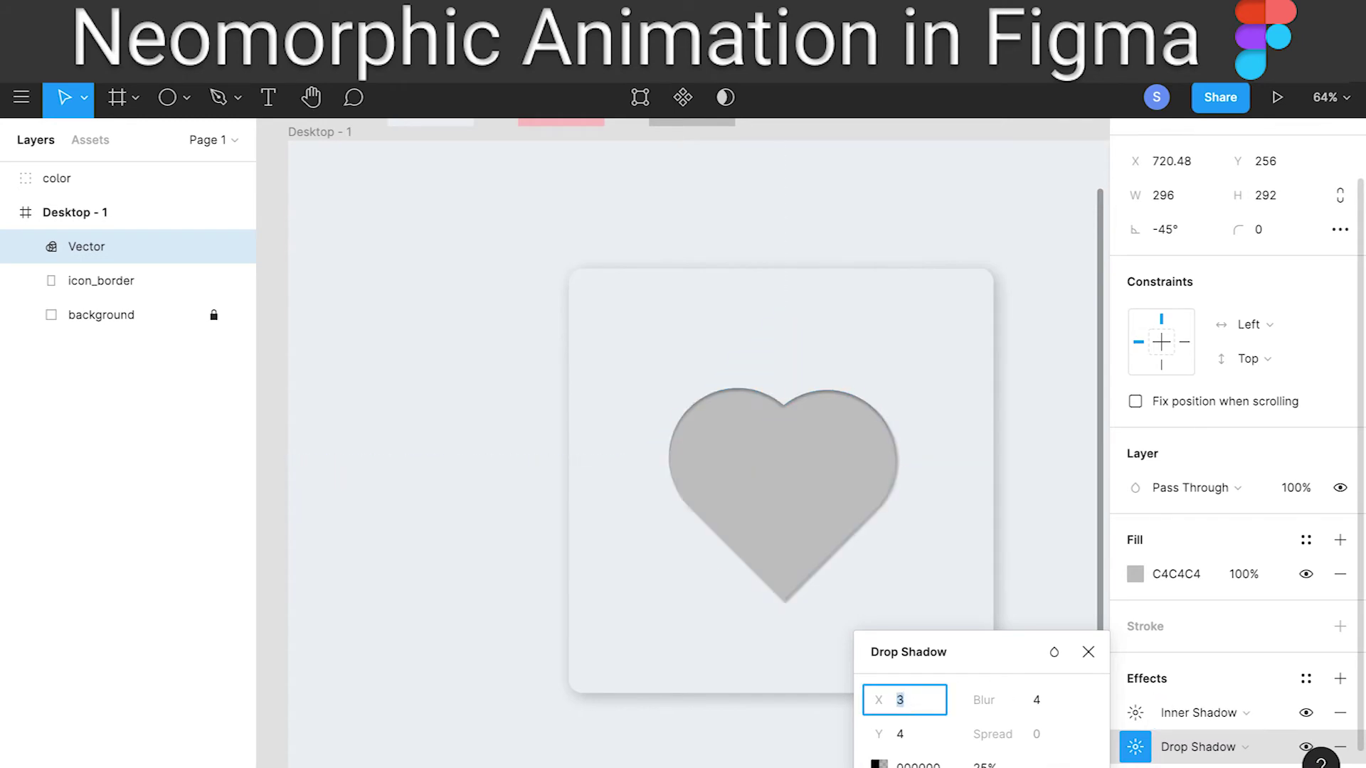
key("Return")
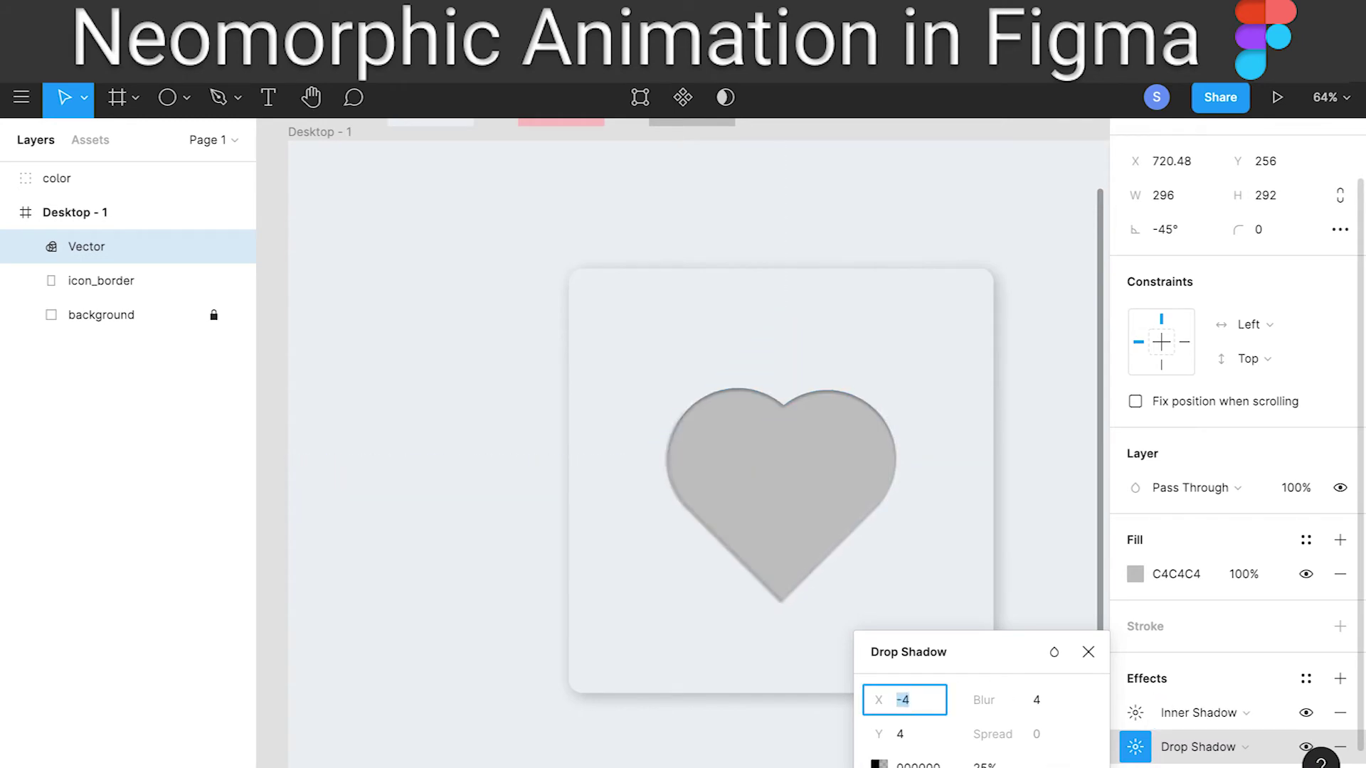
Try several Y offsets for the heart's drop shadow, ending with -4
left_click(900, 734)
type("2")
key("Return")
key("Down")
key("Down")
key("Down")
key("Up")
key("Up")
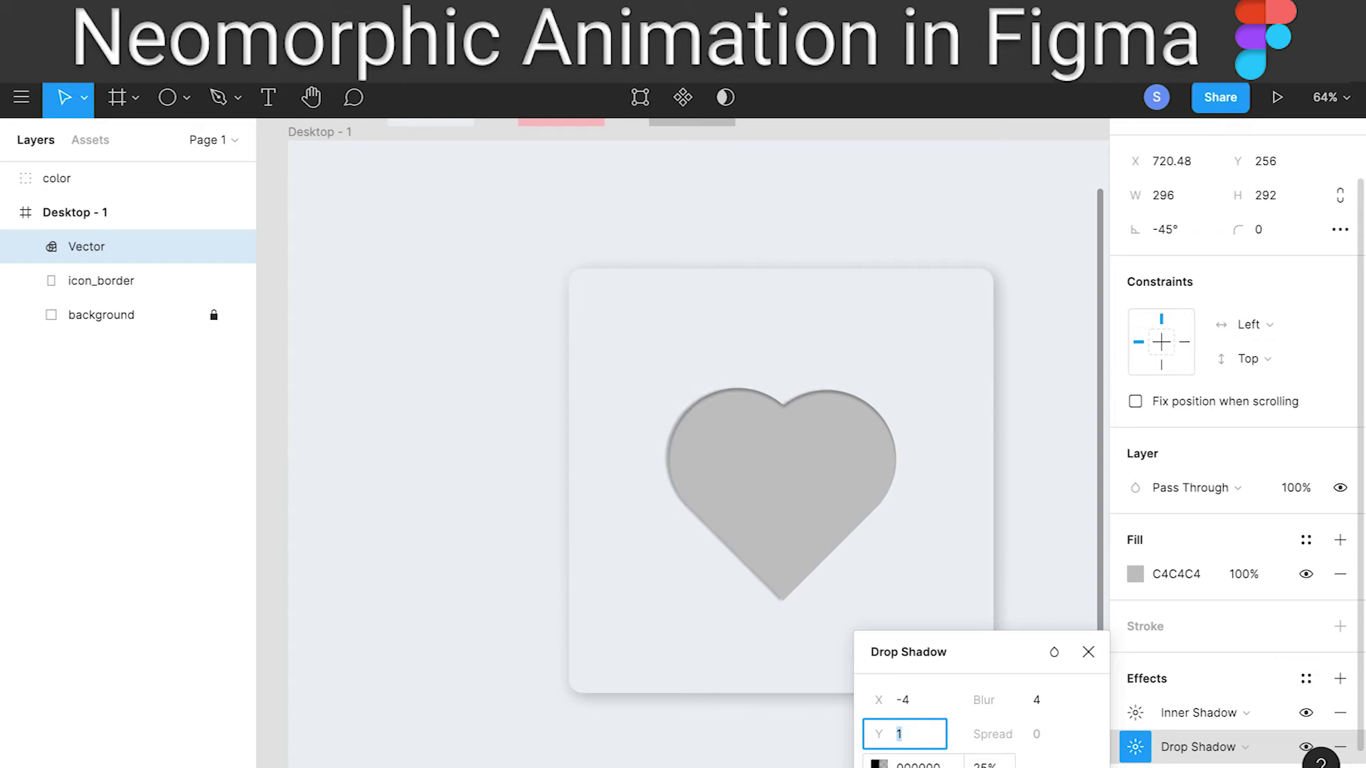
key("Up")
key("Up")
key("Up")
key("Up")
key("Up")
key("Up")
key("Up")
type("-4")
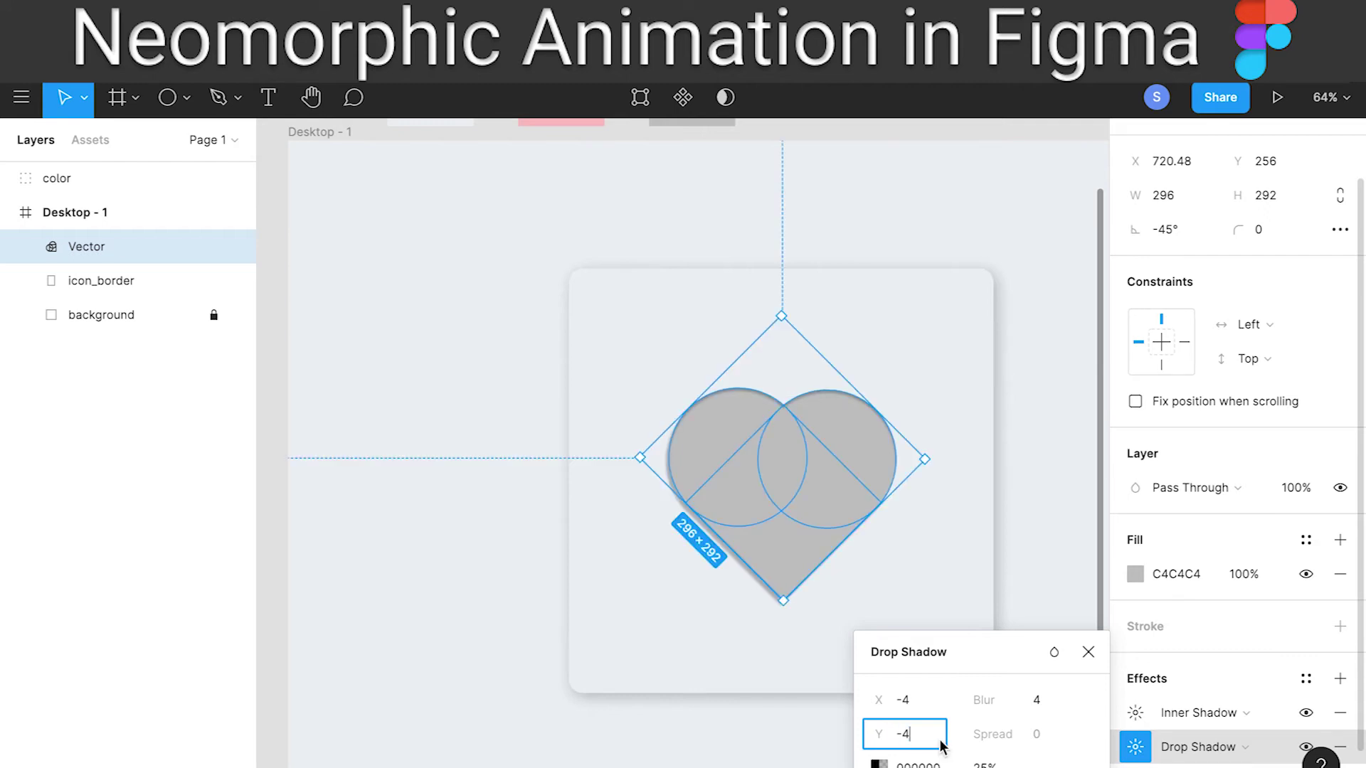
key("Return")
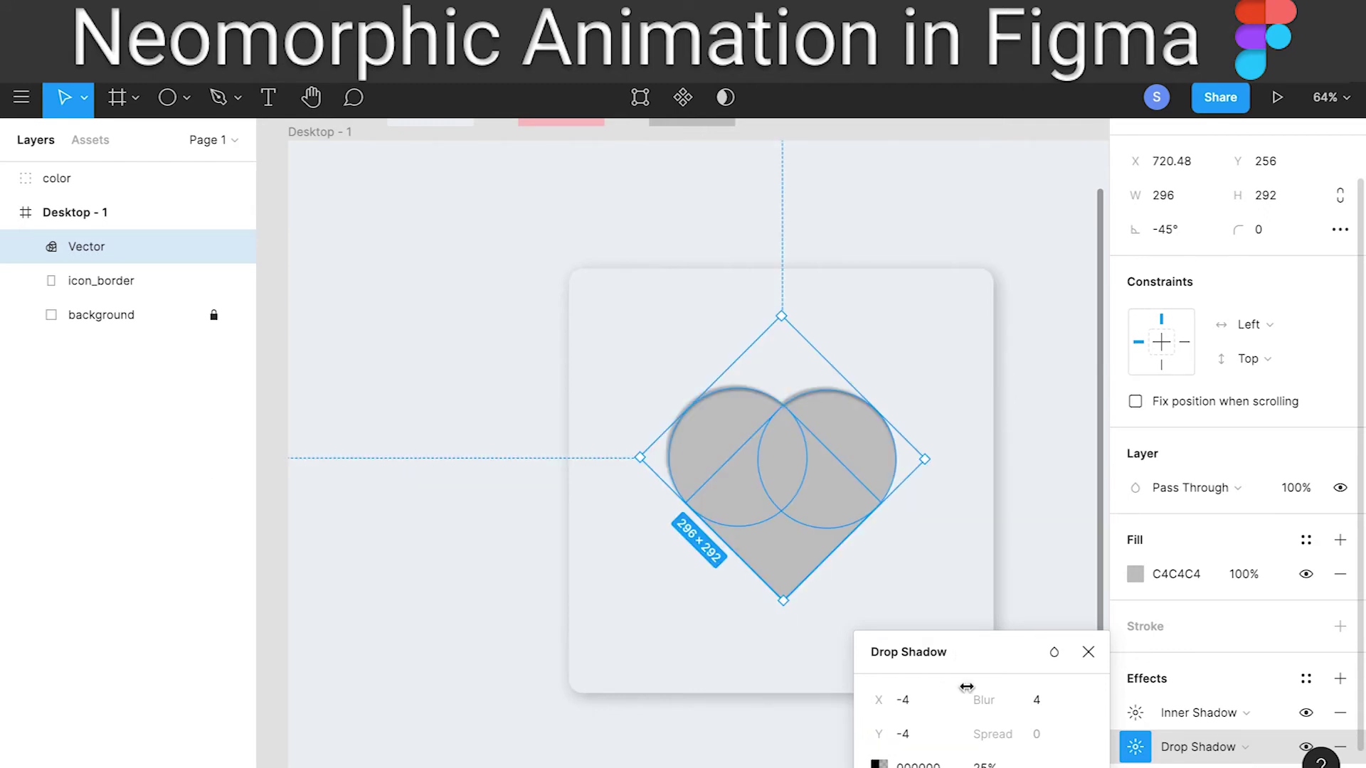
Set the drop shadow's Y offset to 0 and raise its blur to 9
left_click(913, 736)
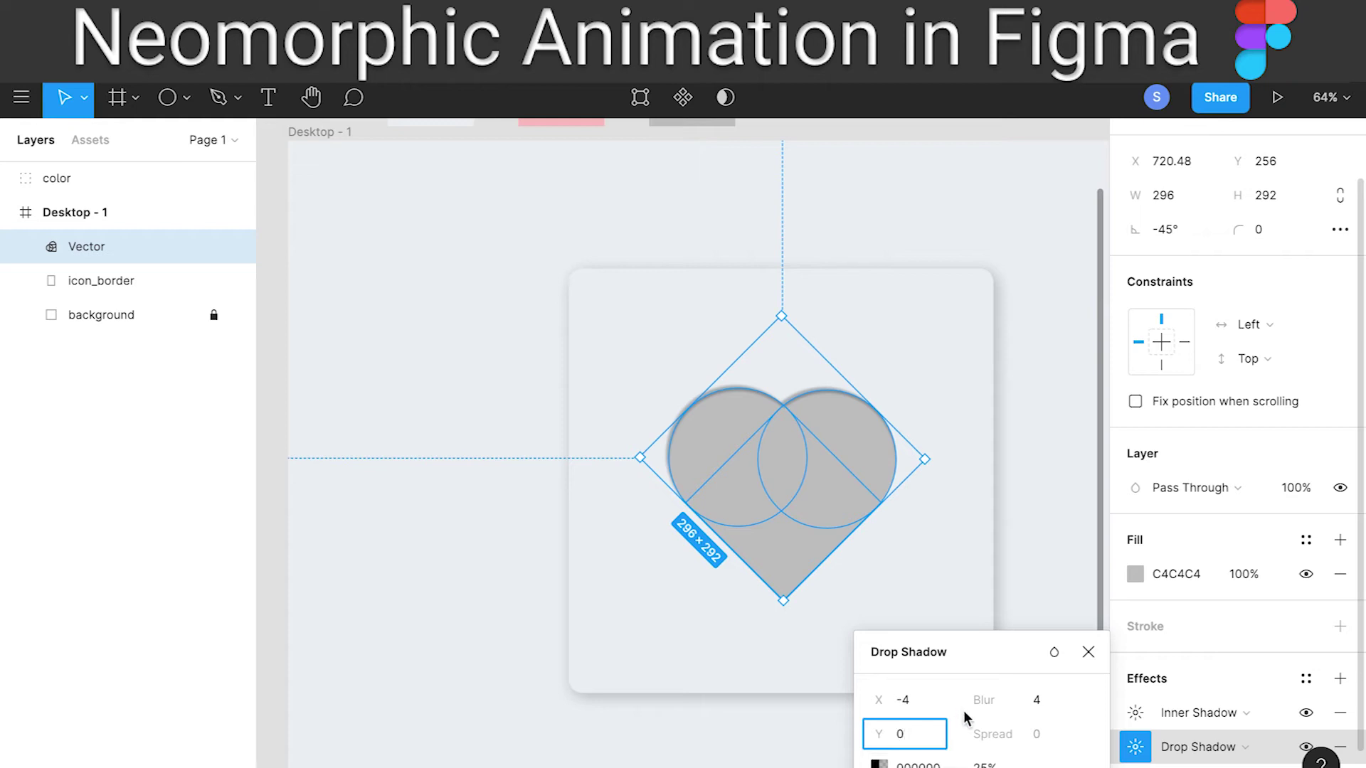
left_click(1010, 691)
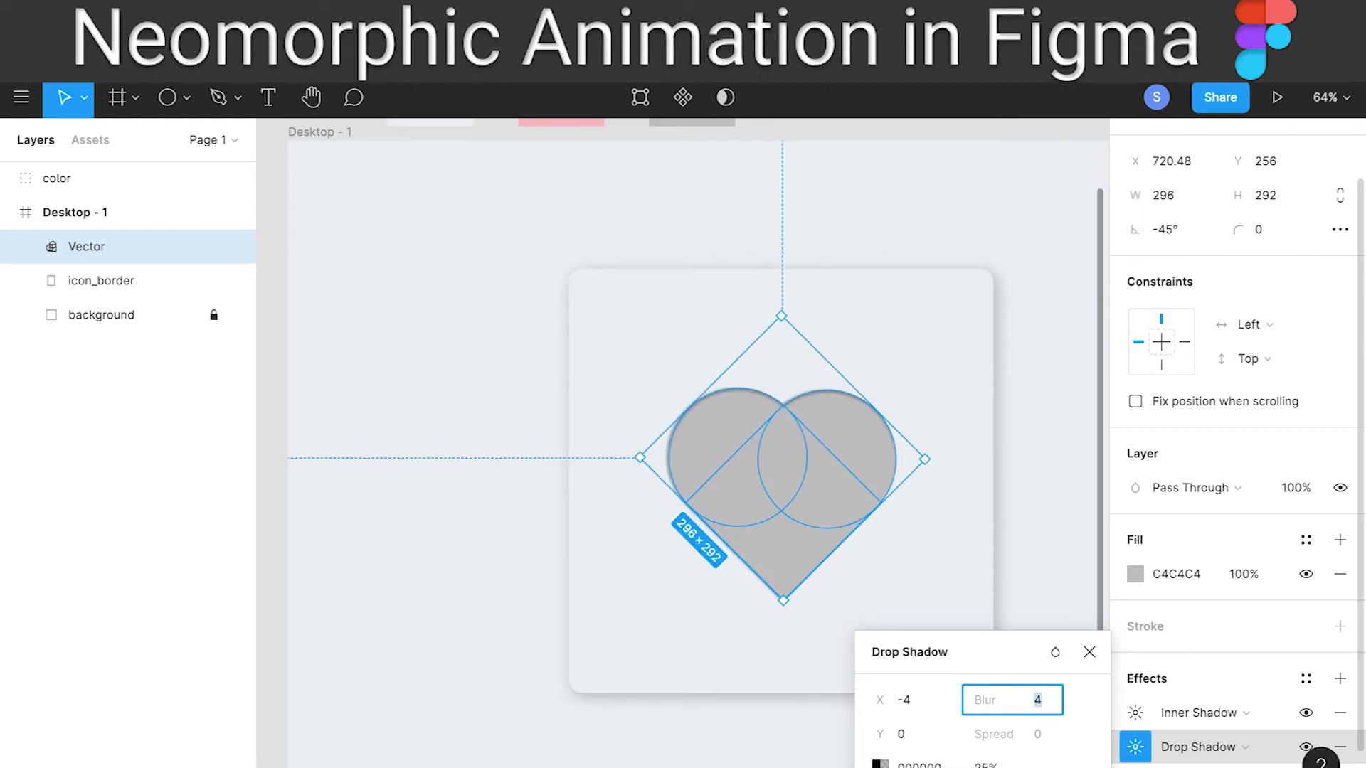
key("Up")
key("Up")
key("Up")
Set the drop shadow's X and Y offsets to 4 and its blur to 16
left_click(900, 737)
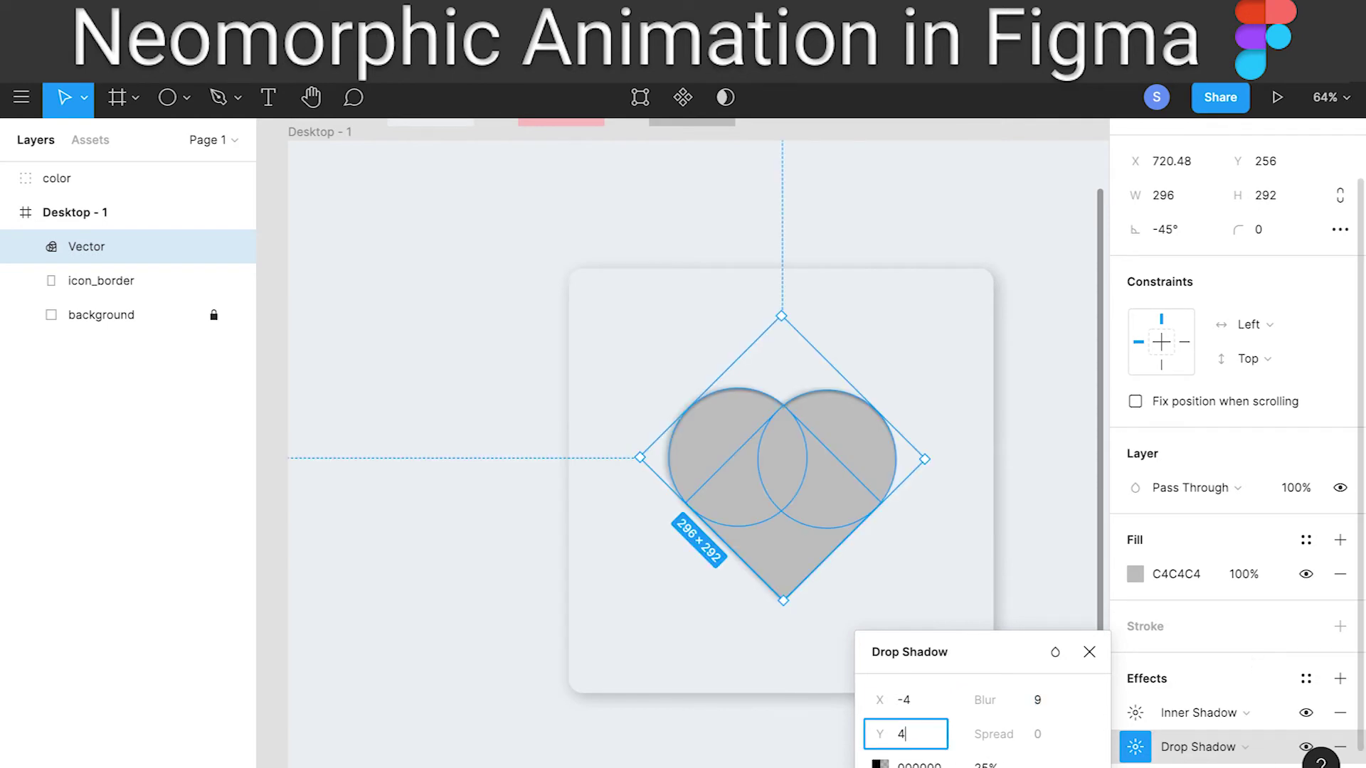
key("Return")
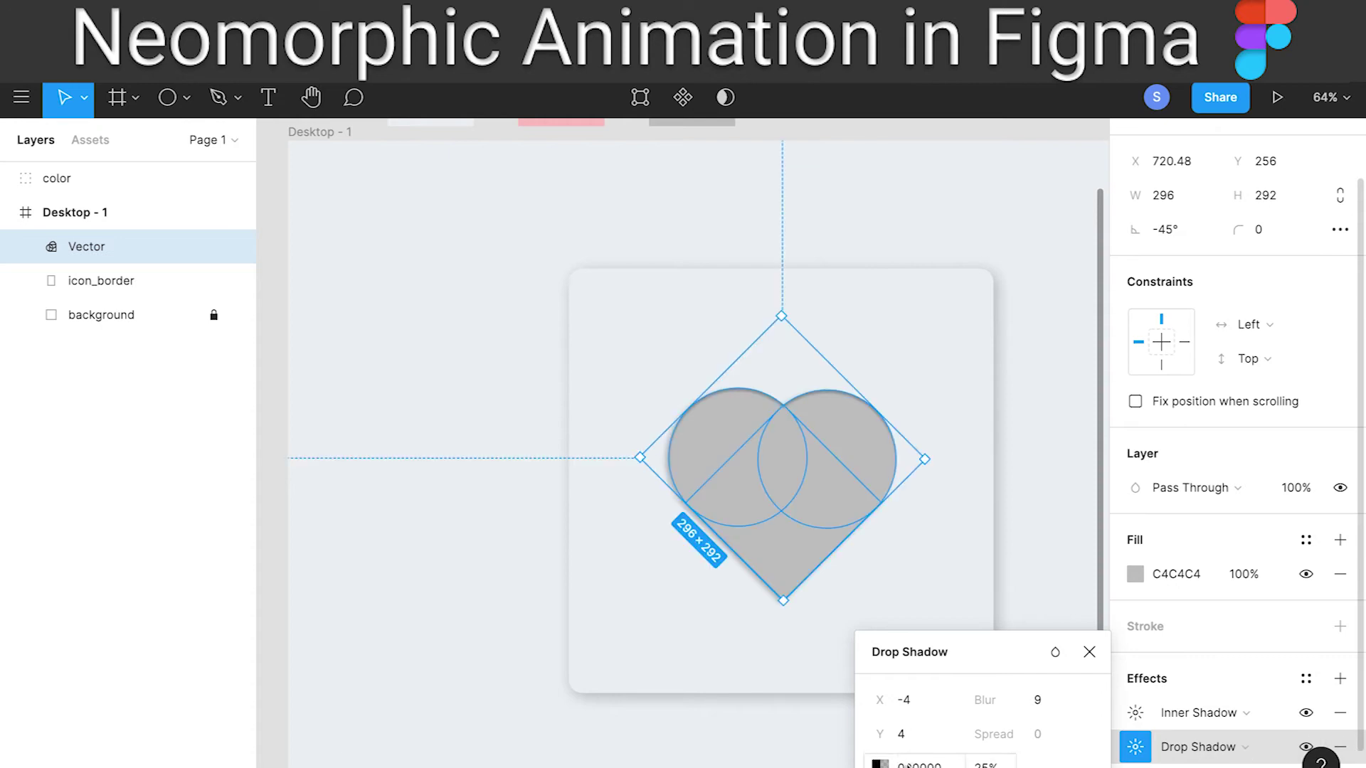
left_click(907, 703)
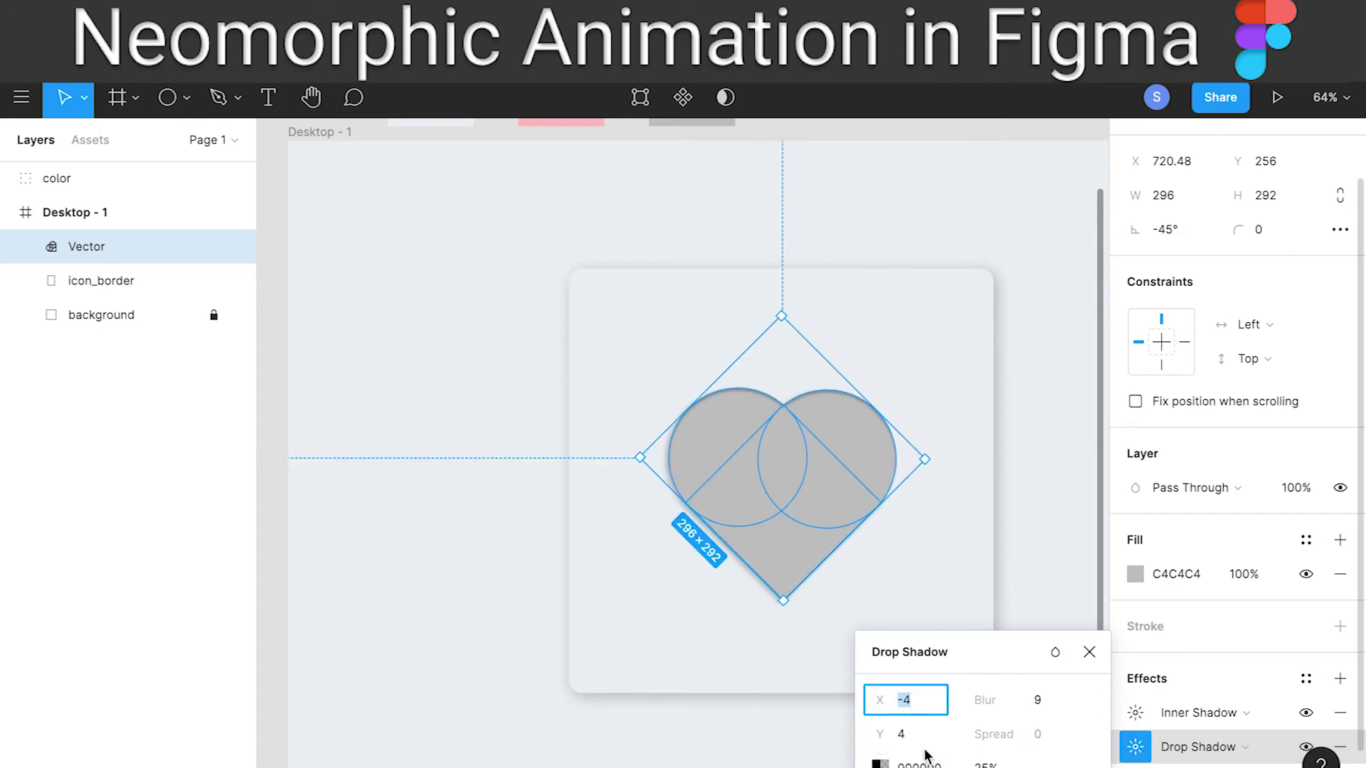
type("4")
key("Return")
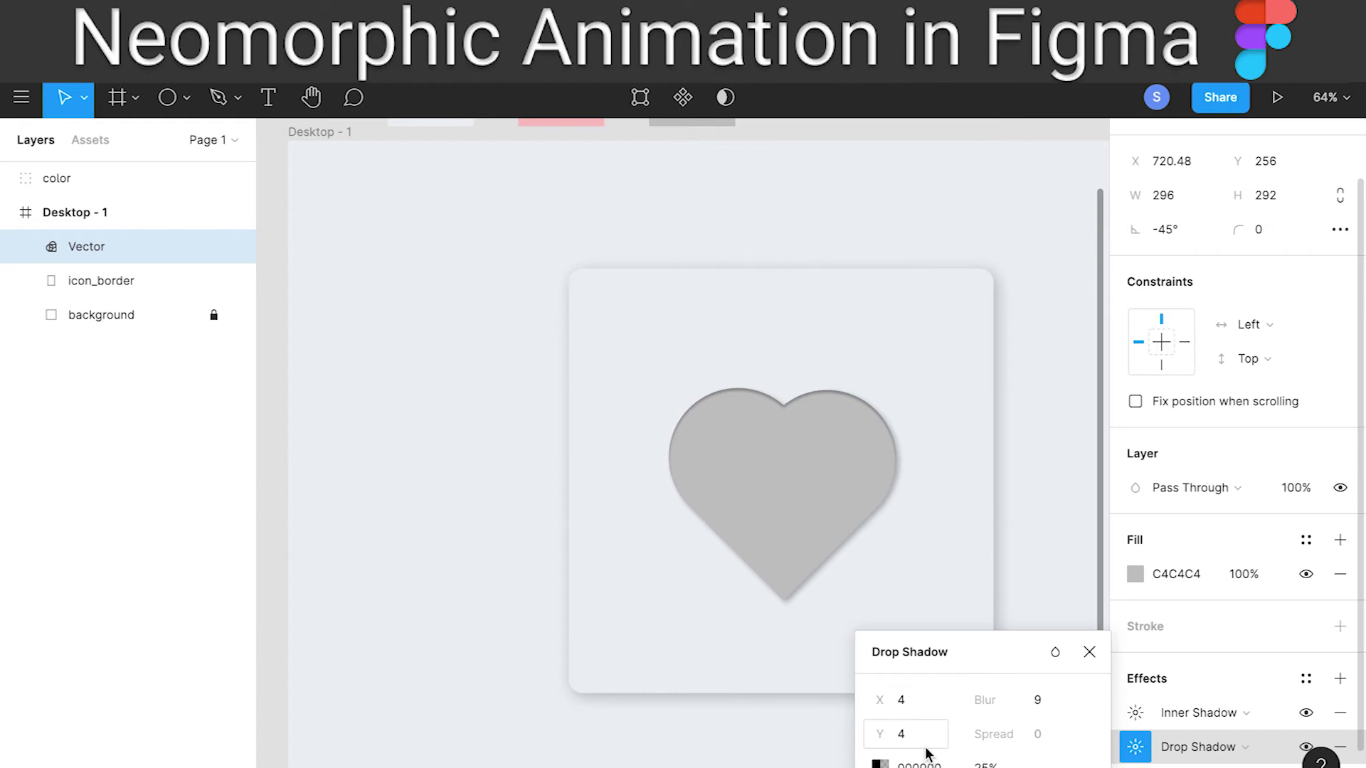
left_click_drag(1019, 711, 1013, 711)
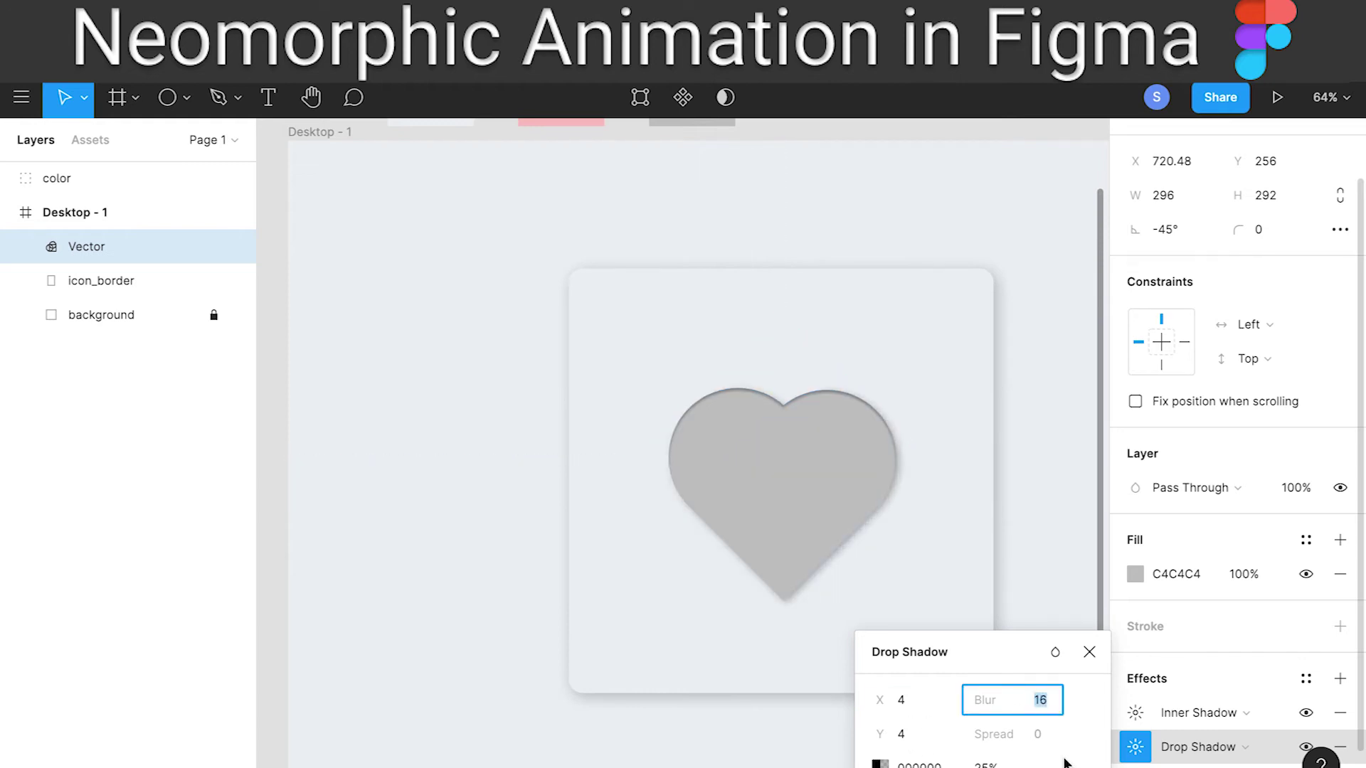
left_click(898, 701)
type("6")
key("Return")
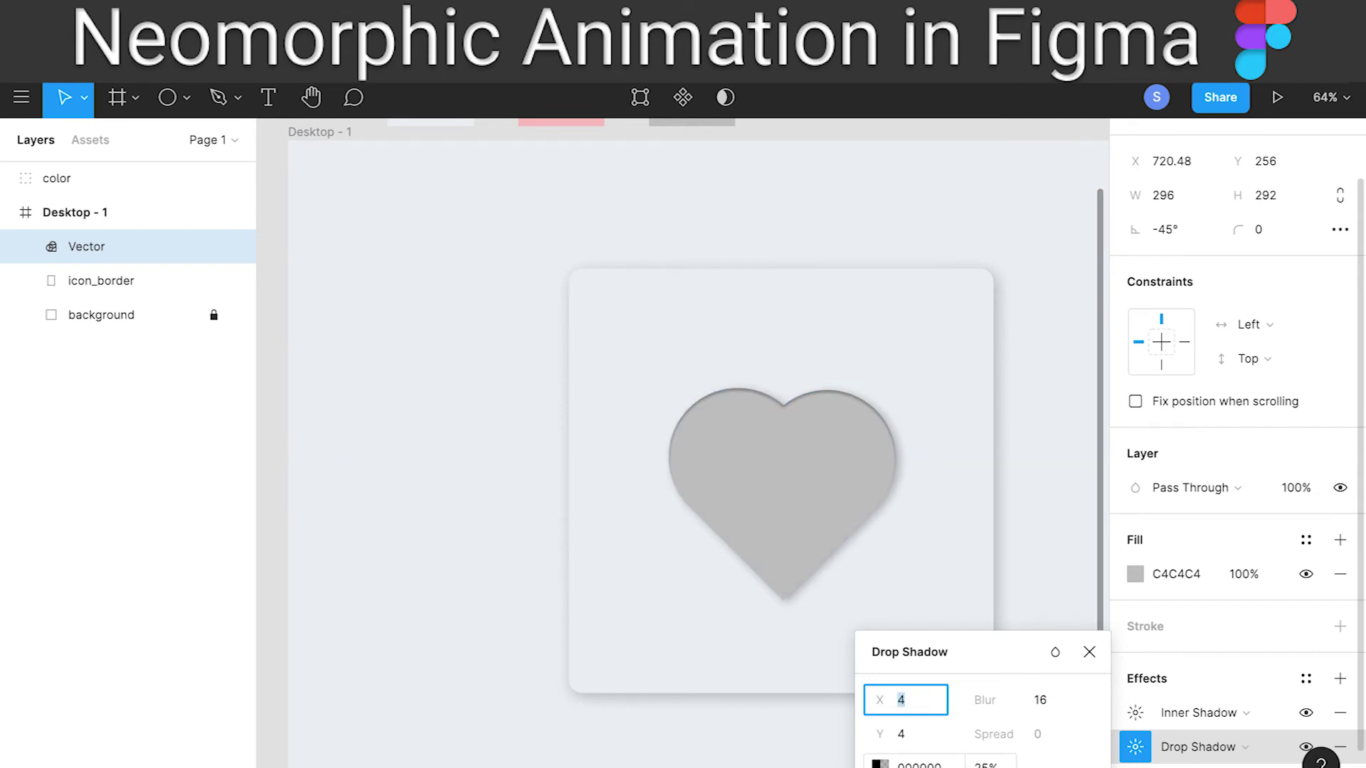
Set the heart's inner shadow offsets to X -4 and Y -4
left_click(1229, 714)
left_click(1136, 717)
left_click(1136, 715)
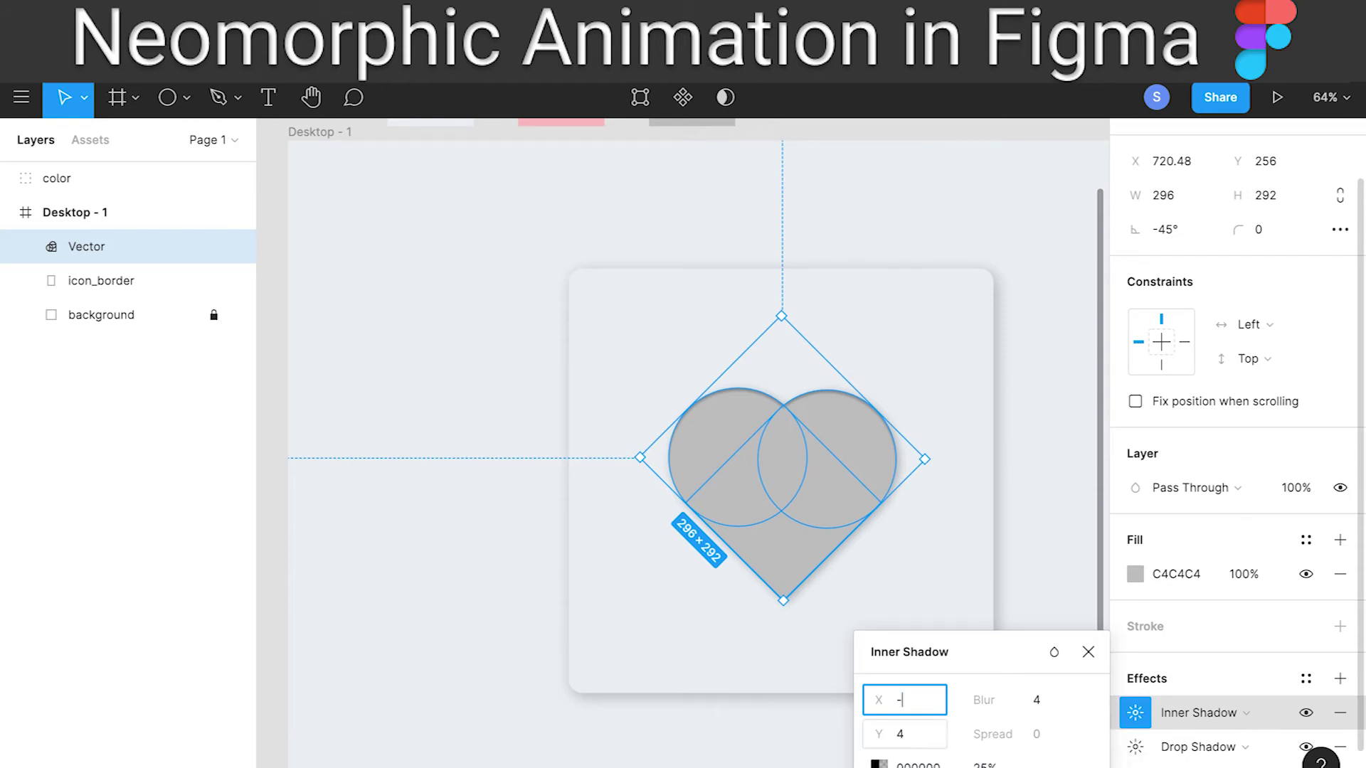
left_click(915, 732)
type("-4")
key("Return")
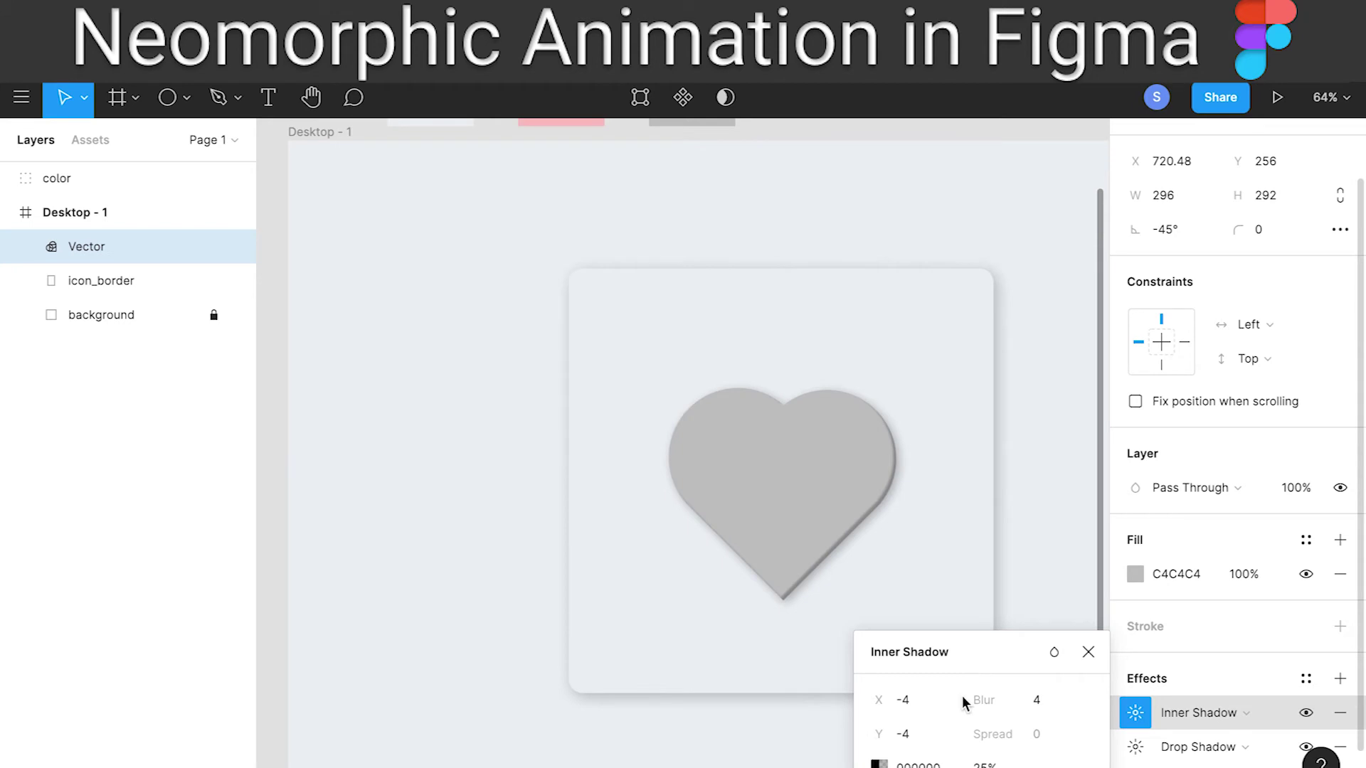
Set the inner shadow's X and Y offsets to 4 and its blur to 18
left_click(917, 700)
type("4")
left_click(925, 742)
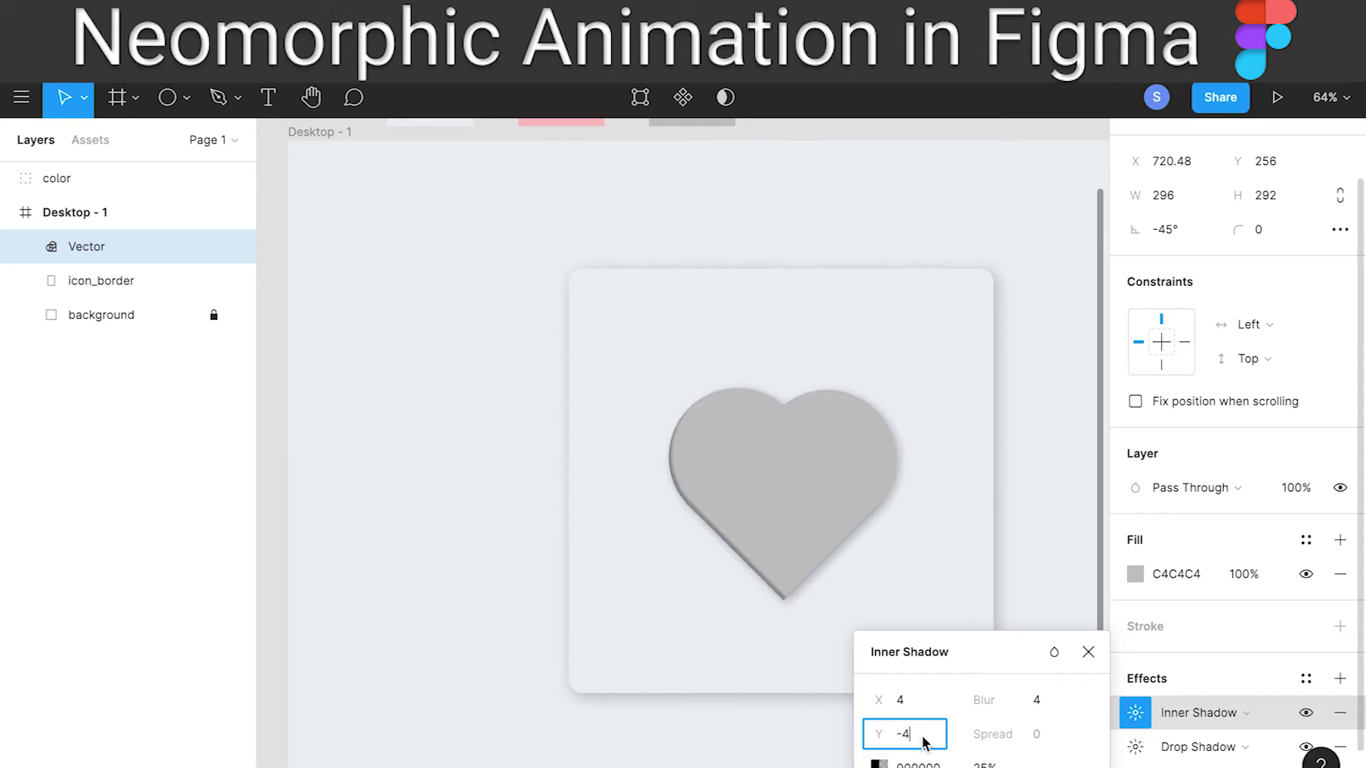
left_click(908, 740)
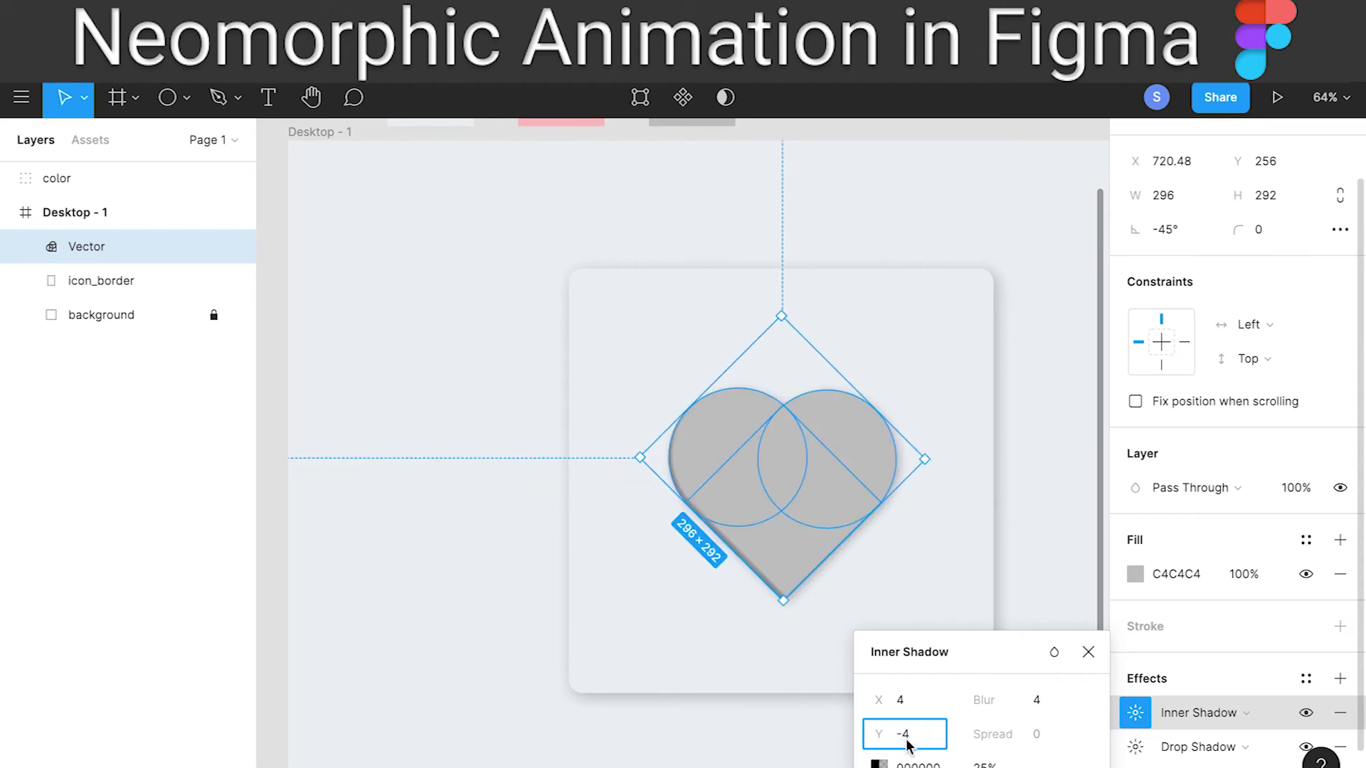
key("Return")
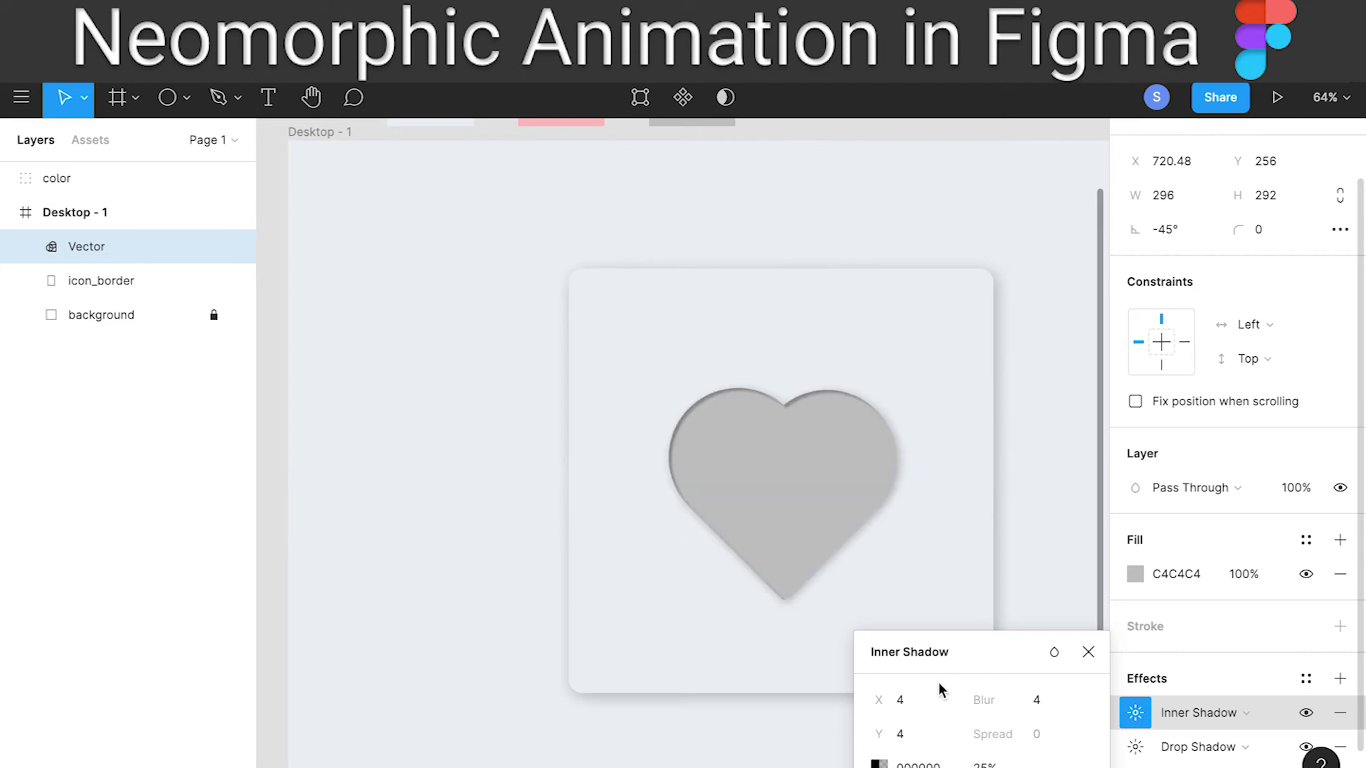
left_click(1039, 706)
key("Up")
key("Up")
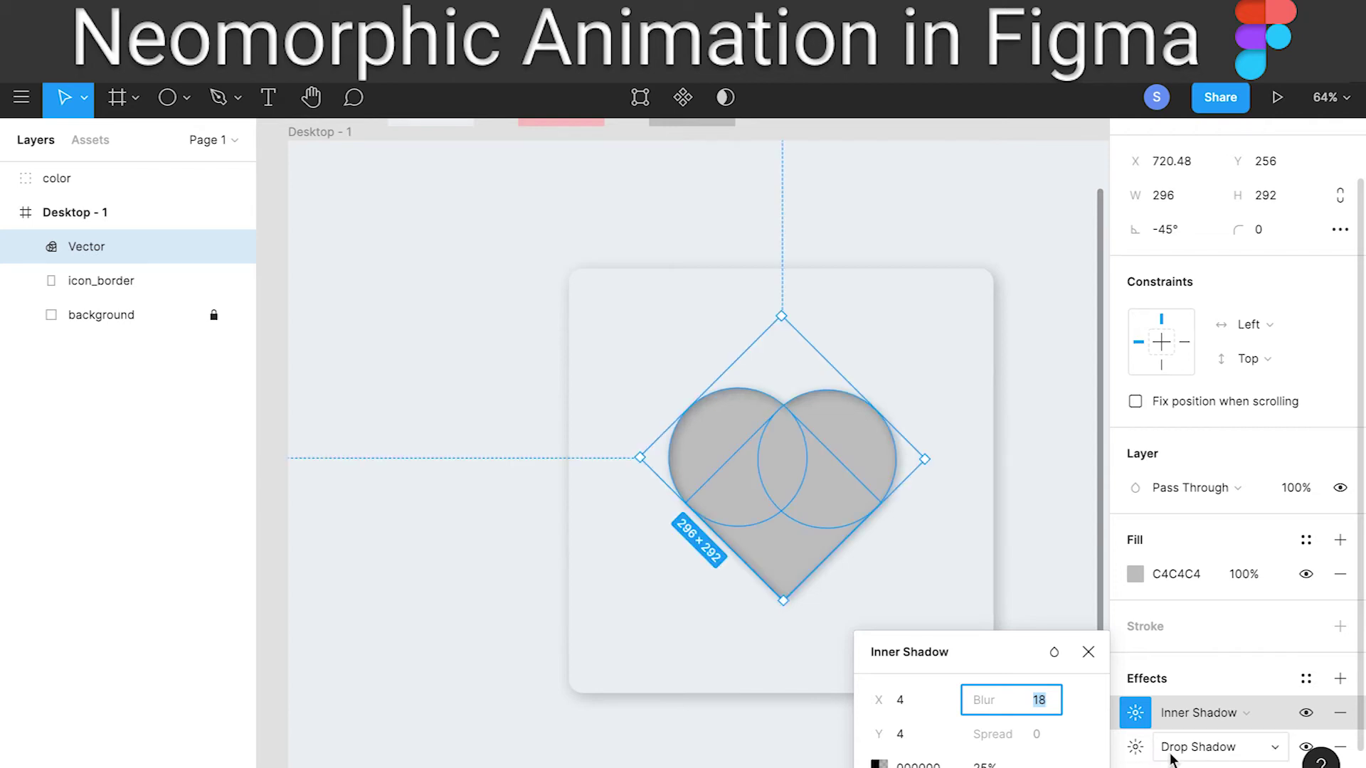
Set the blur of the heart's drop shadow to 0
left_click(1202, 747)
key("Escape")
left_click(1139, 752)
left_click(1037, 706)
key("Down")
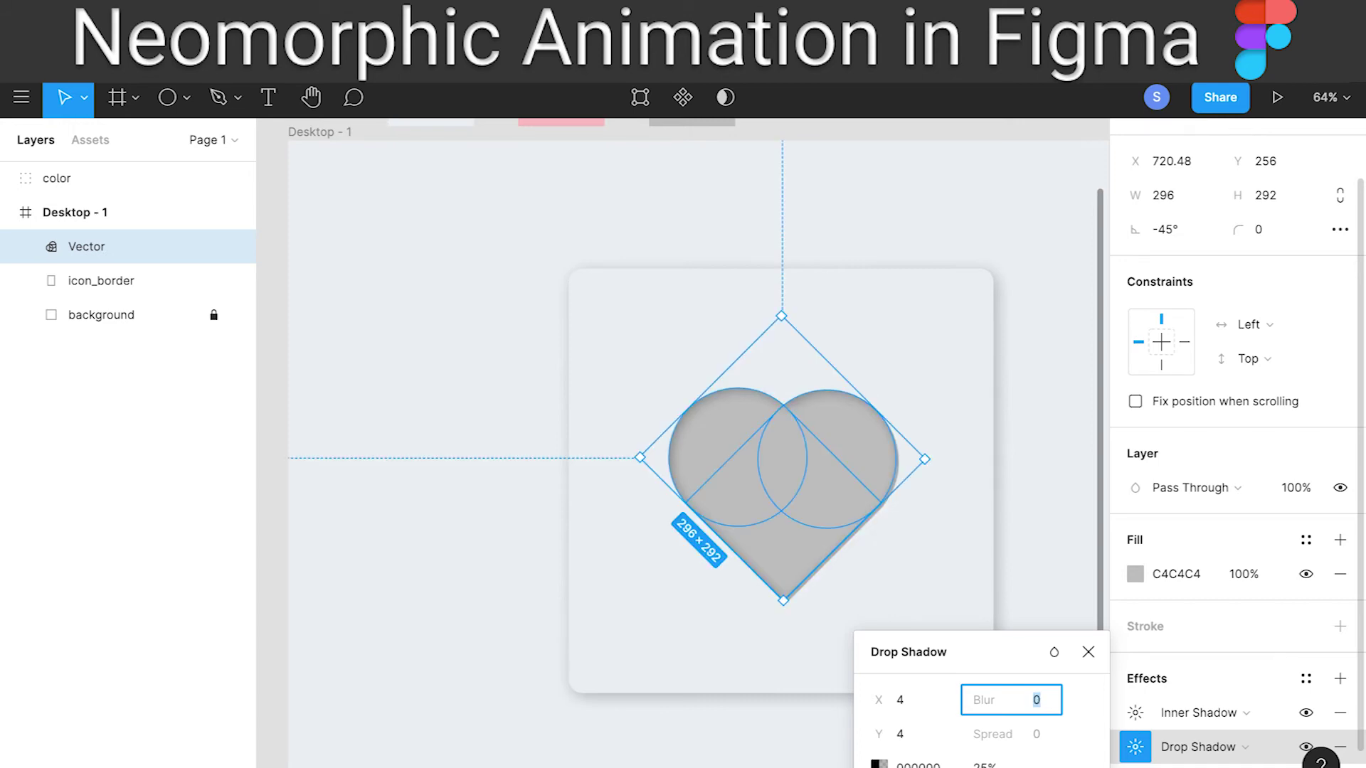
left_click(1069, 572)
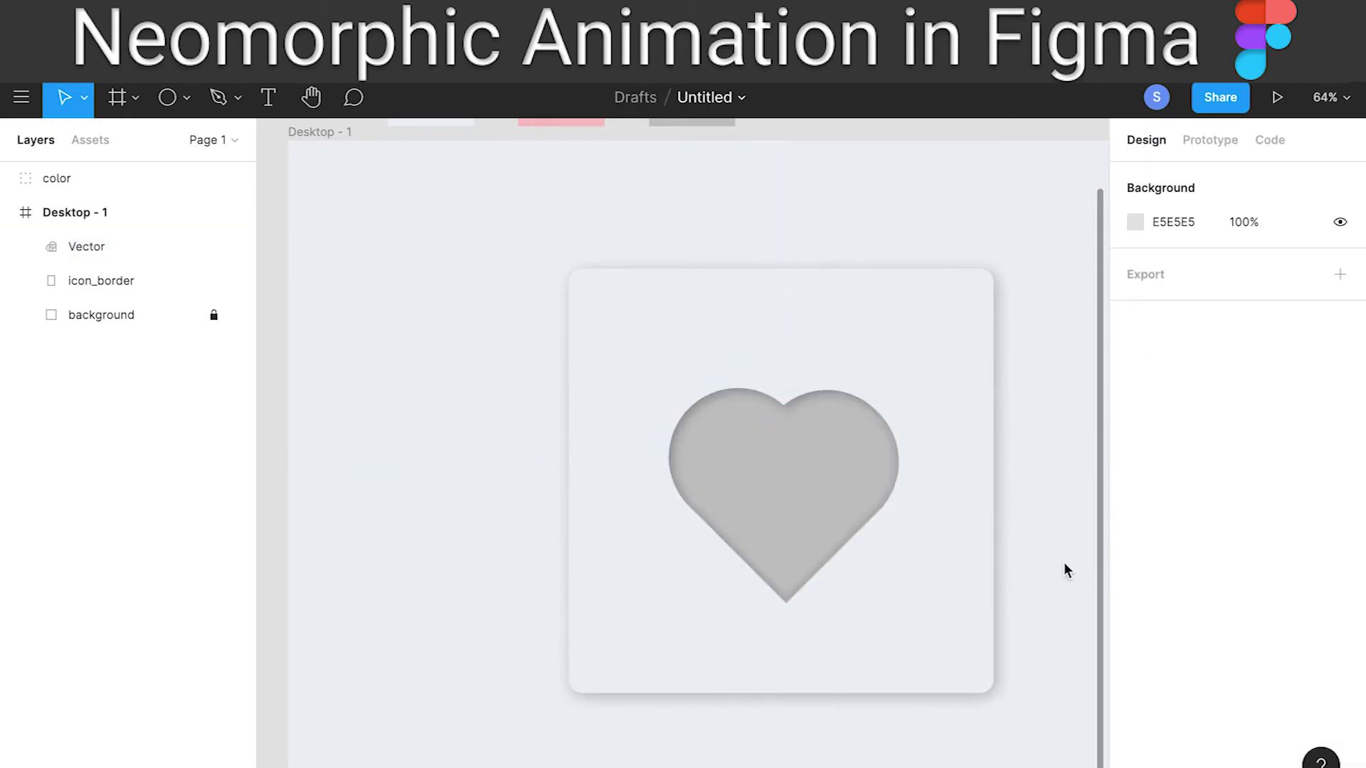
Group the heart vector with icon_border and name the group "icon"
scroll(942, 536, "up", 2)
scroll(946, 542, "down", 2)
scroll(946, 542, "down", 2)
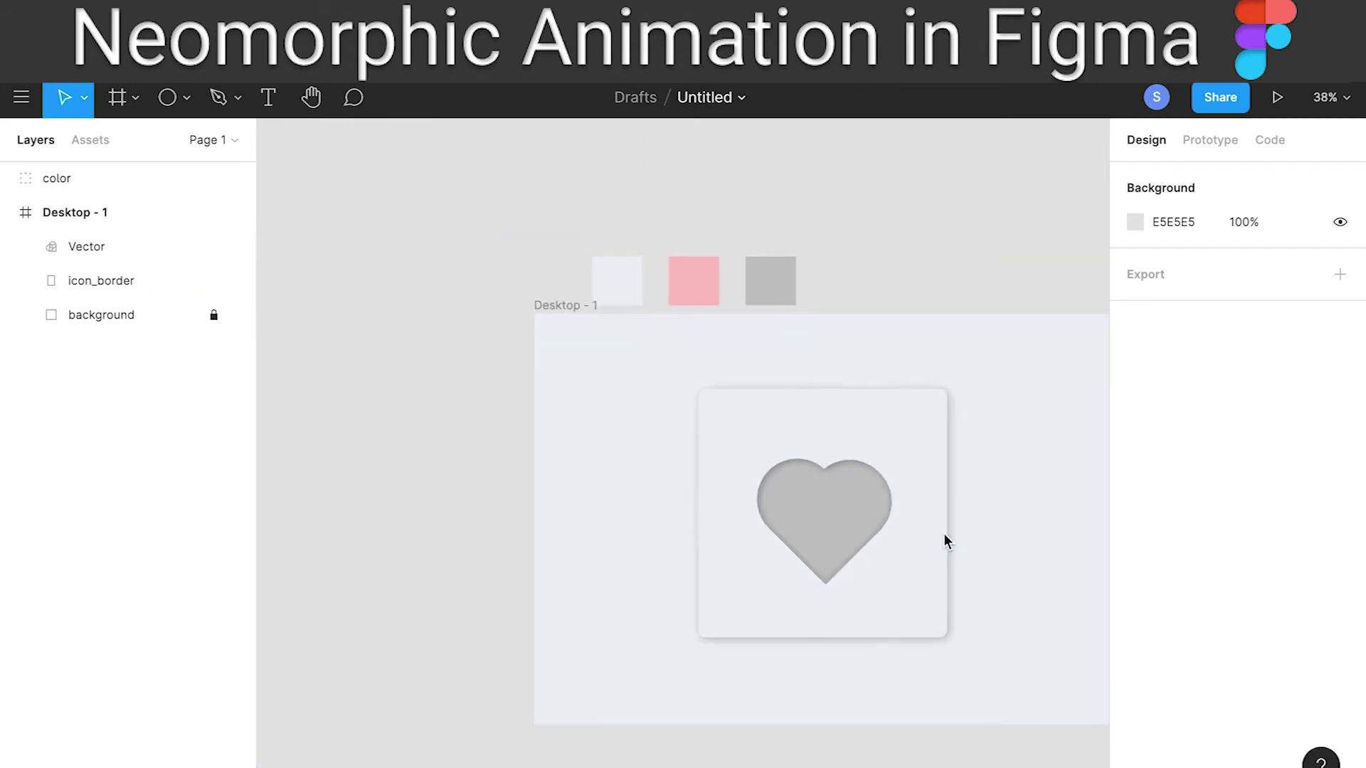
scroll(869, 518, "right", 3)
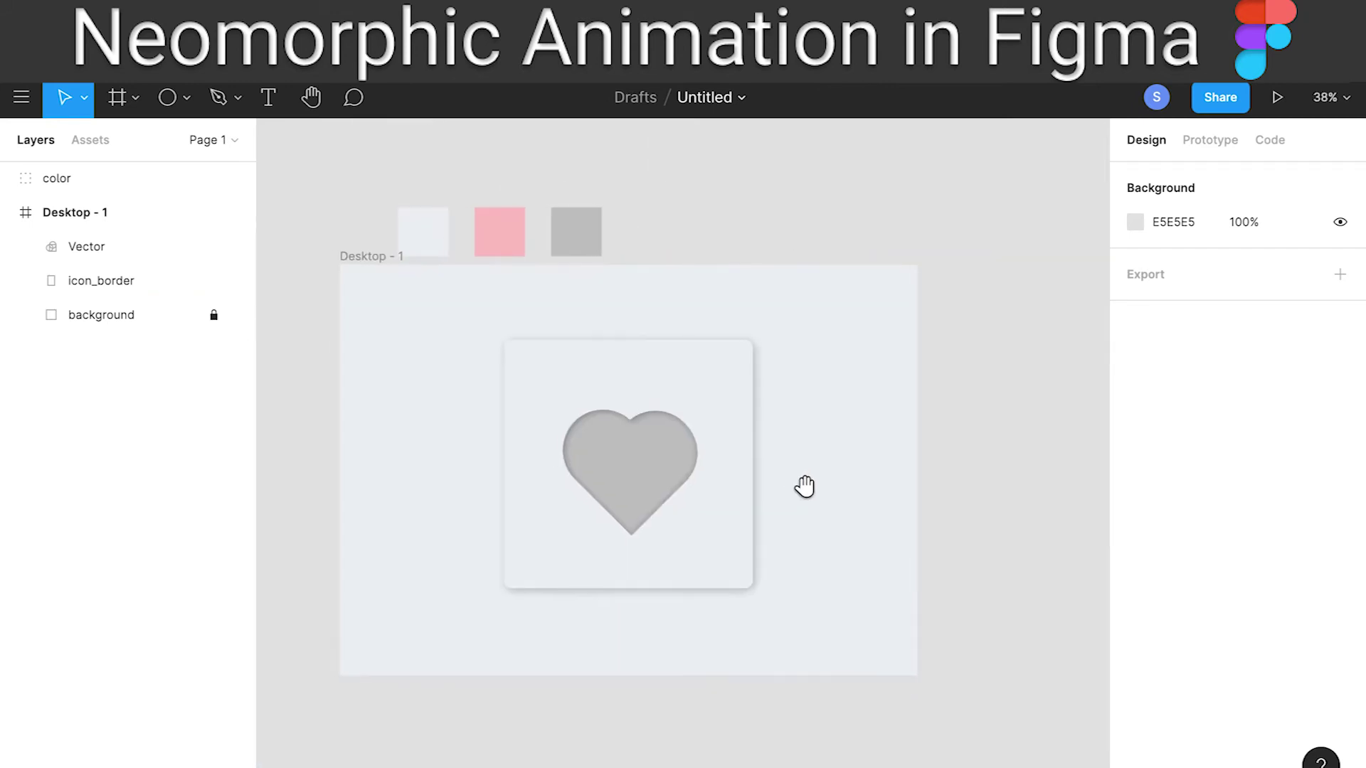
left_click(110, 247)
left_click(111, 282, "shift")
key("ctrl+g")
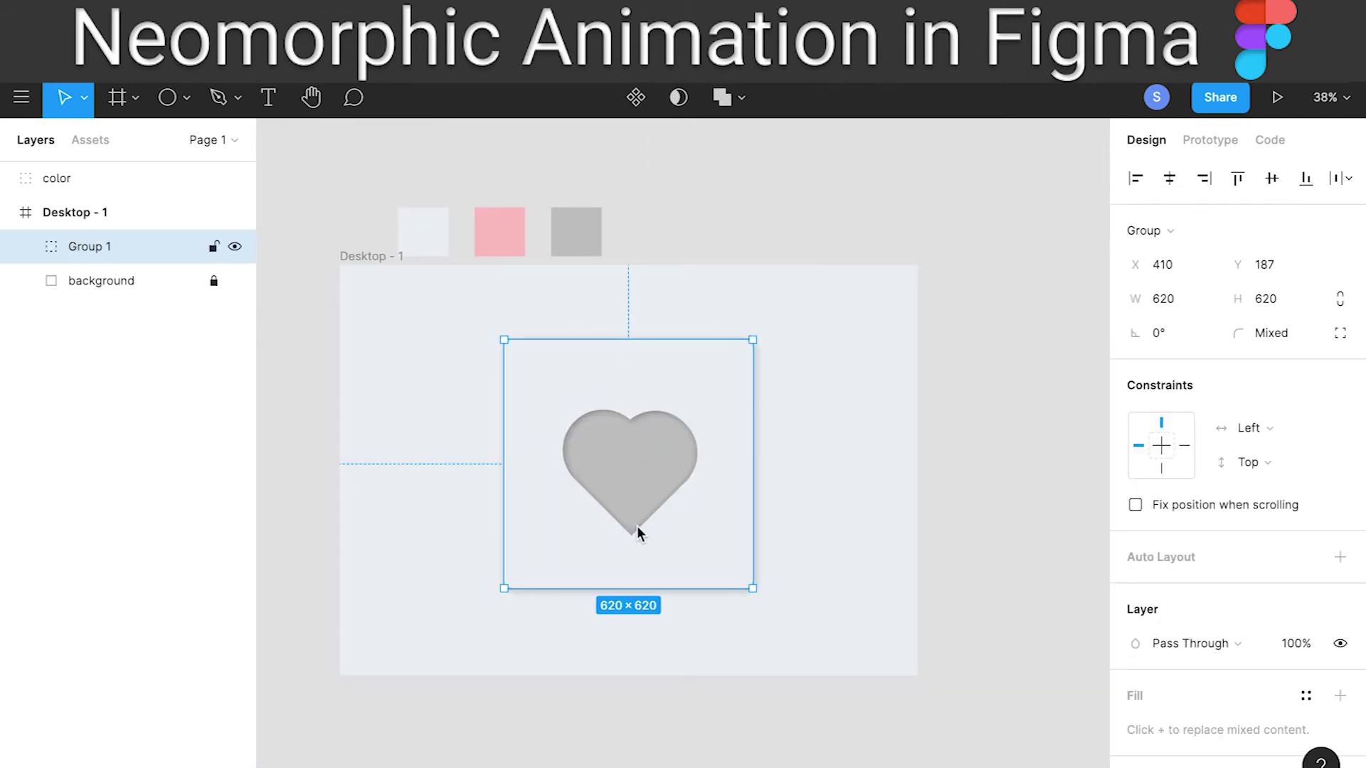
double_click(89, 242)
type("icon")
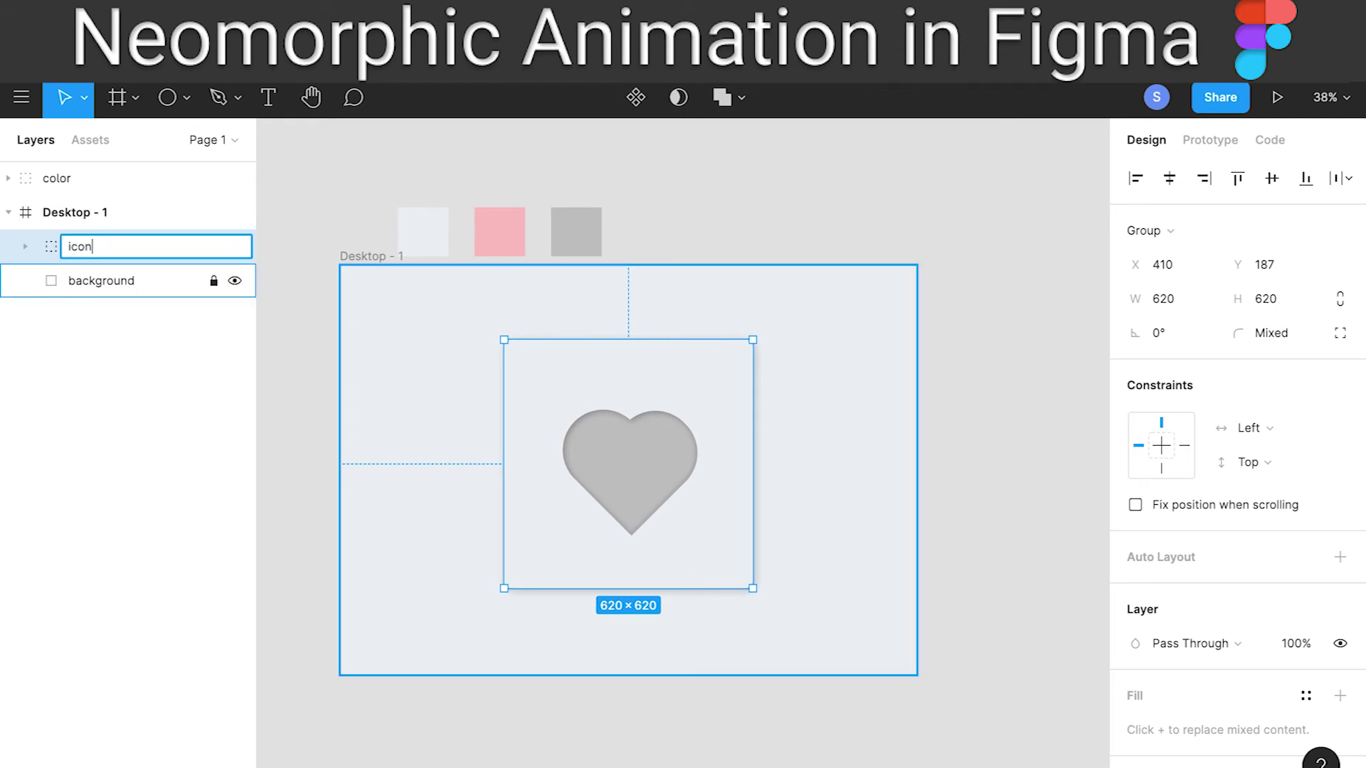
key("Return")
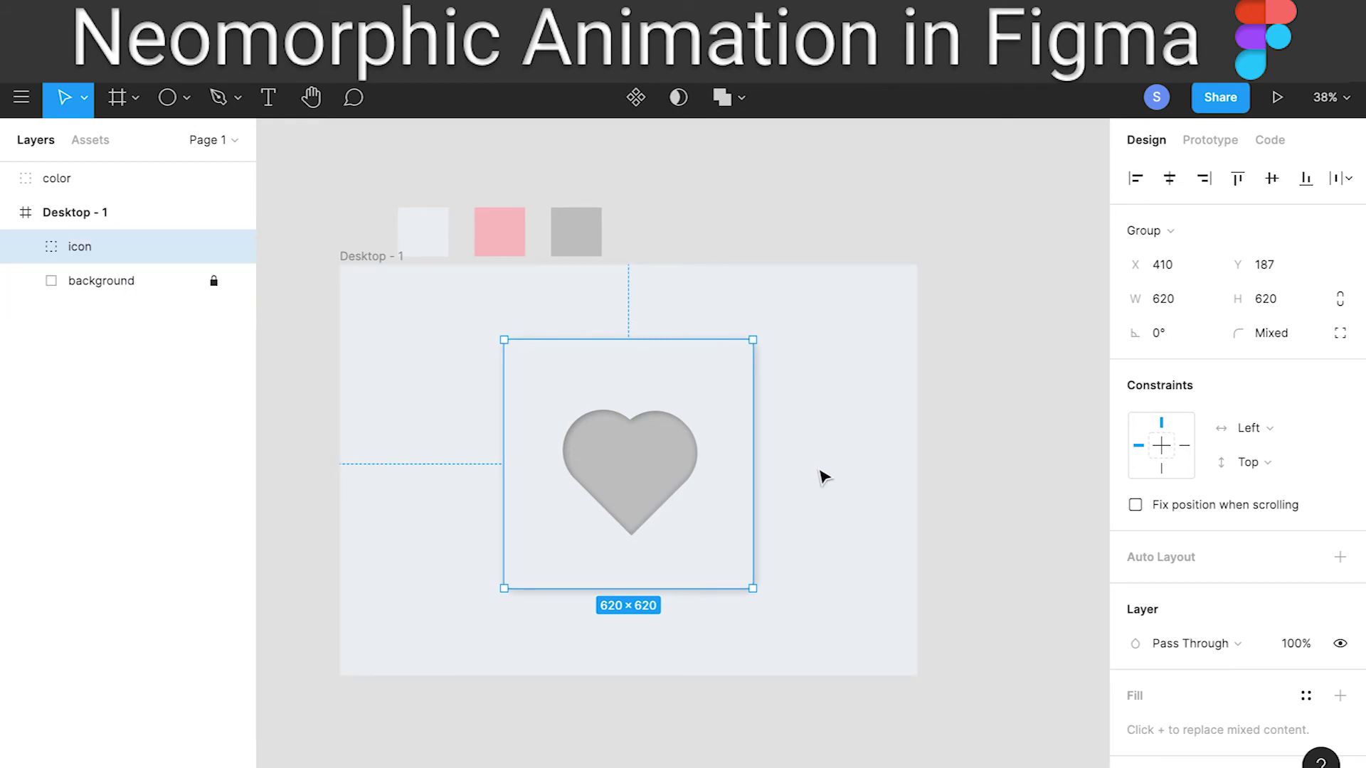
Center the icon group vertically on the background layer
left_click(82, 279, "shift")
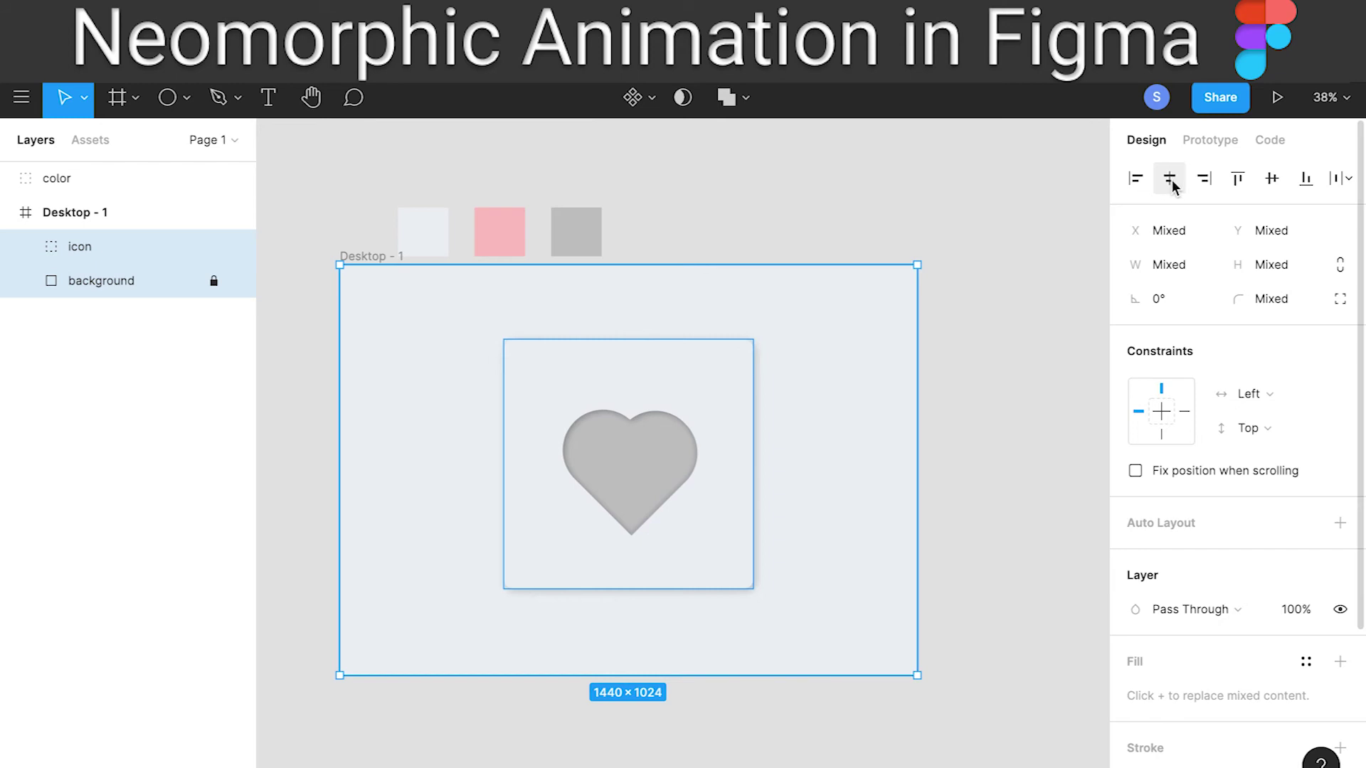
left_click(1271, 177)
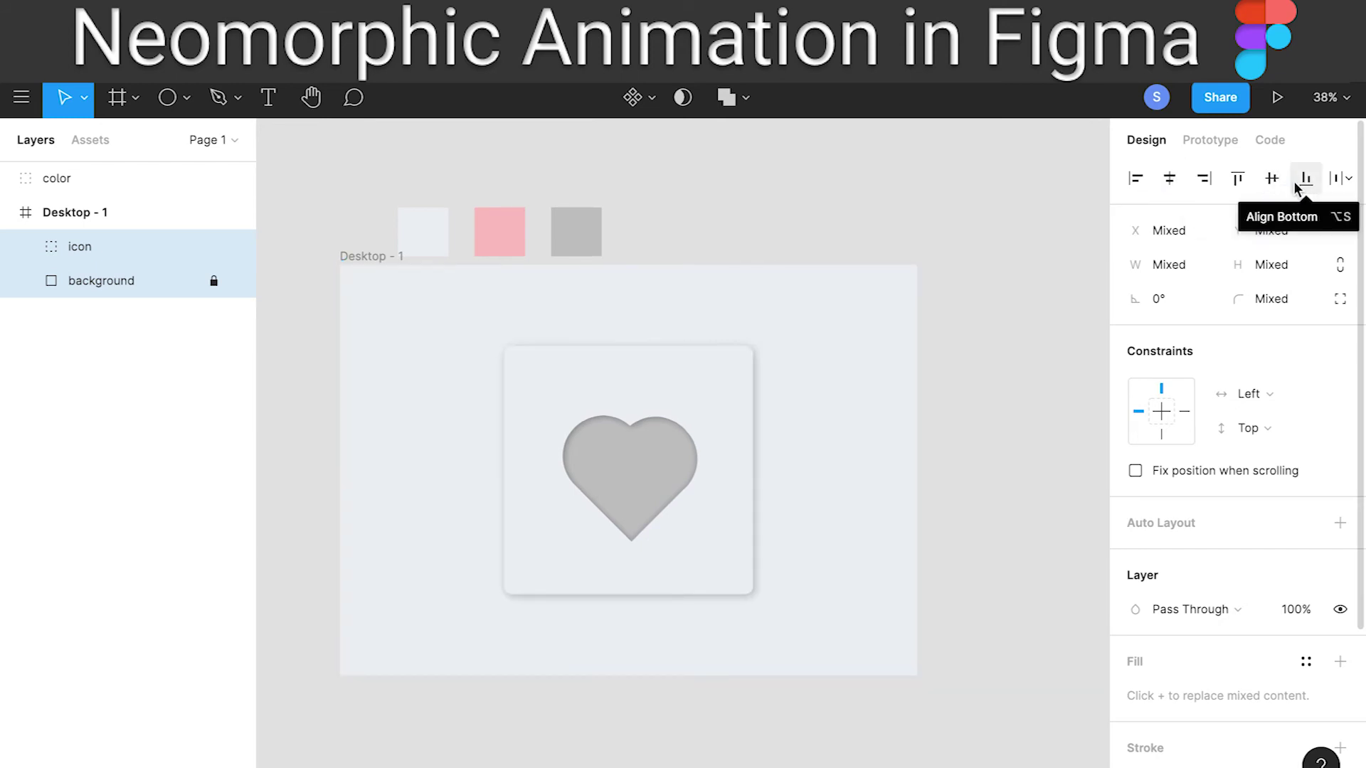
left_click(1015, 448)
Rename the Desktop - 1 frame as "inital"
scroll(1010, 448, "down", 5)
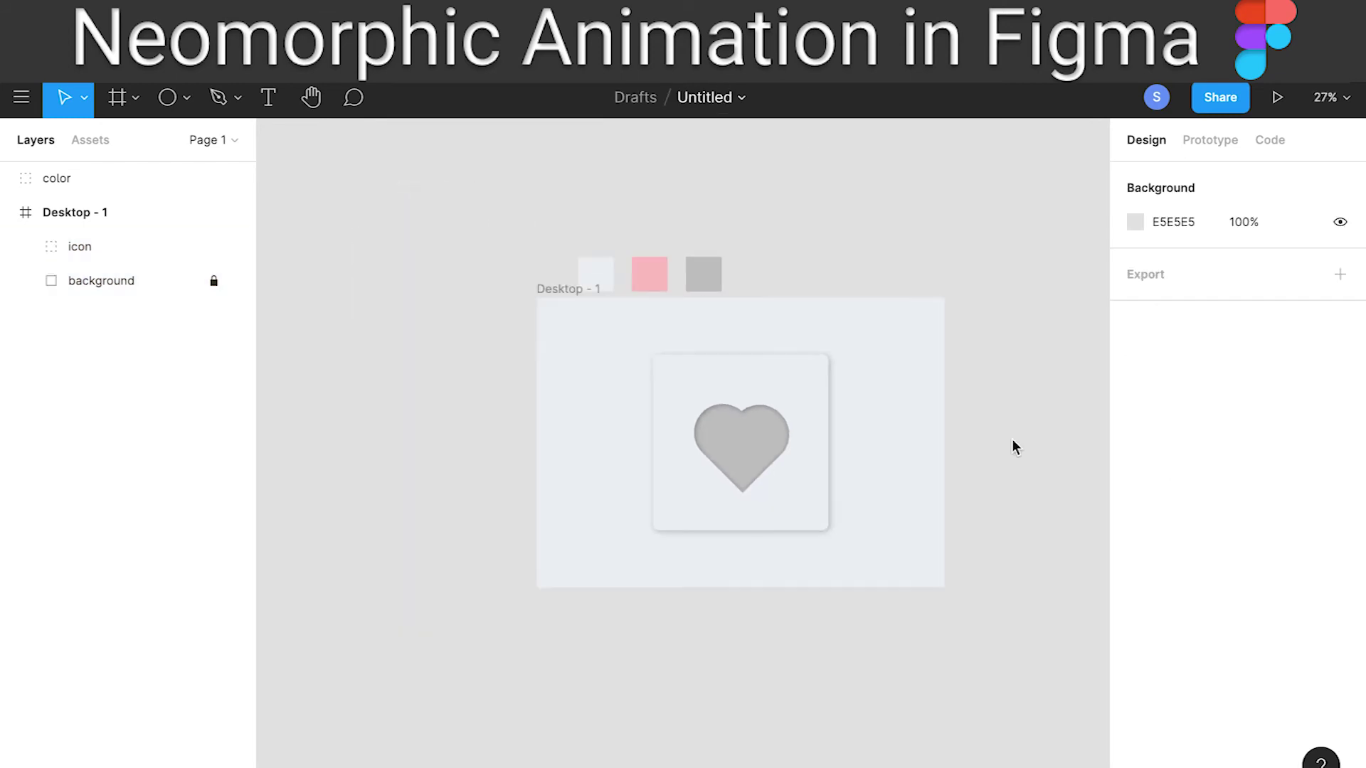
scroll(996, 450, "right", 5)
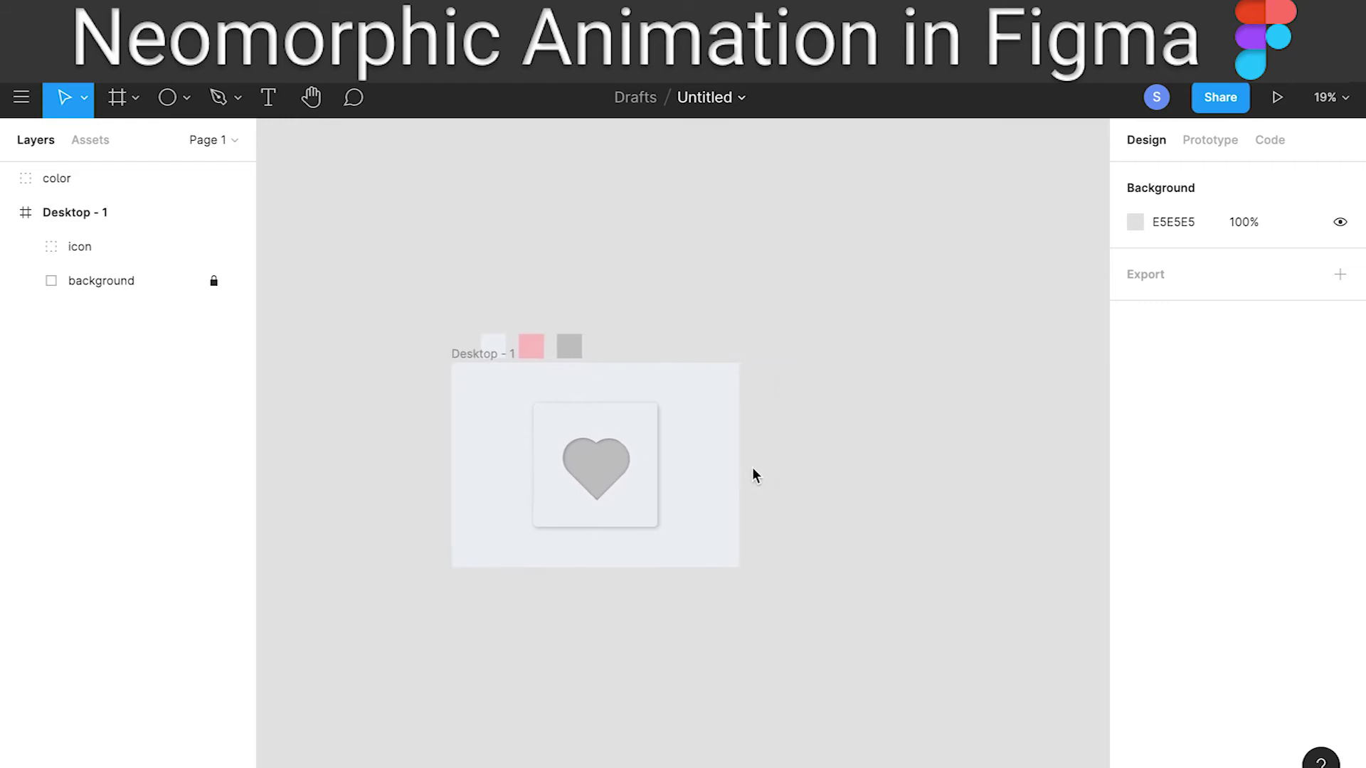
double_click(72, 214)
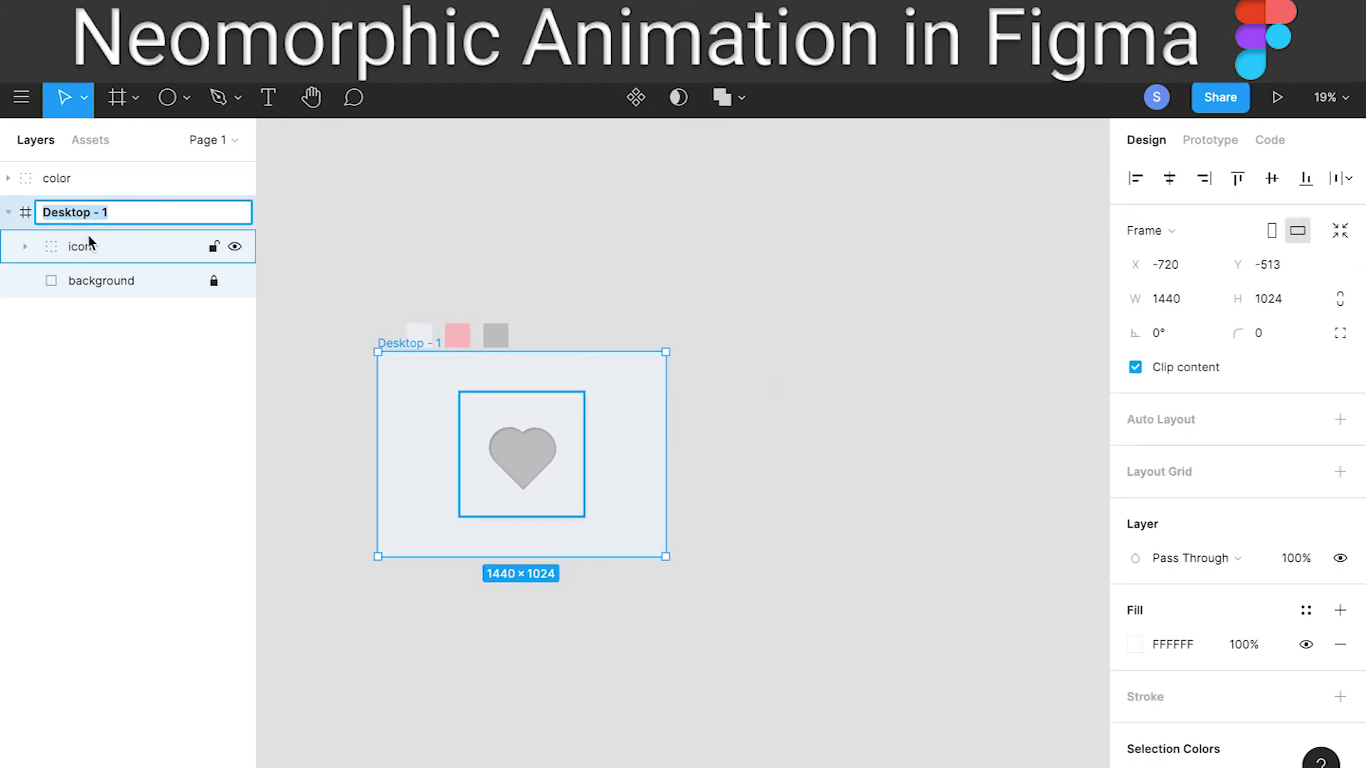
type("inital")
key("Return")
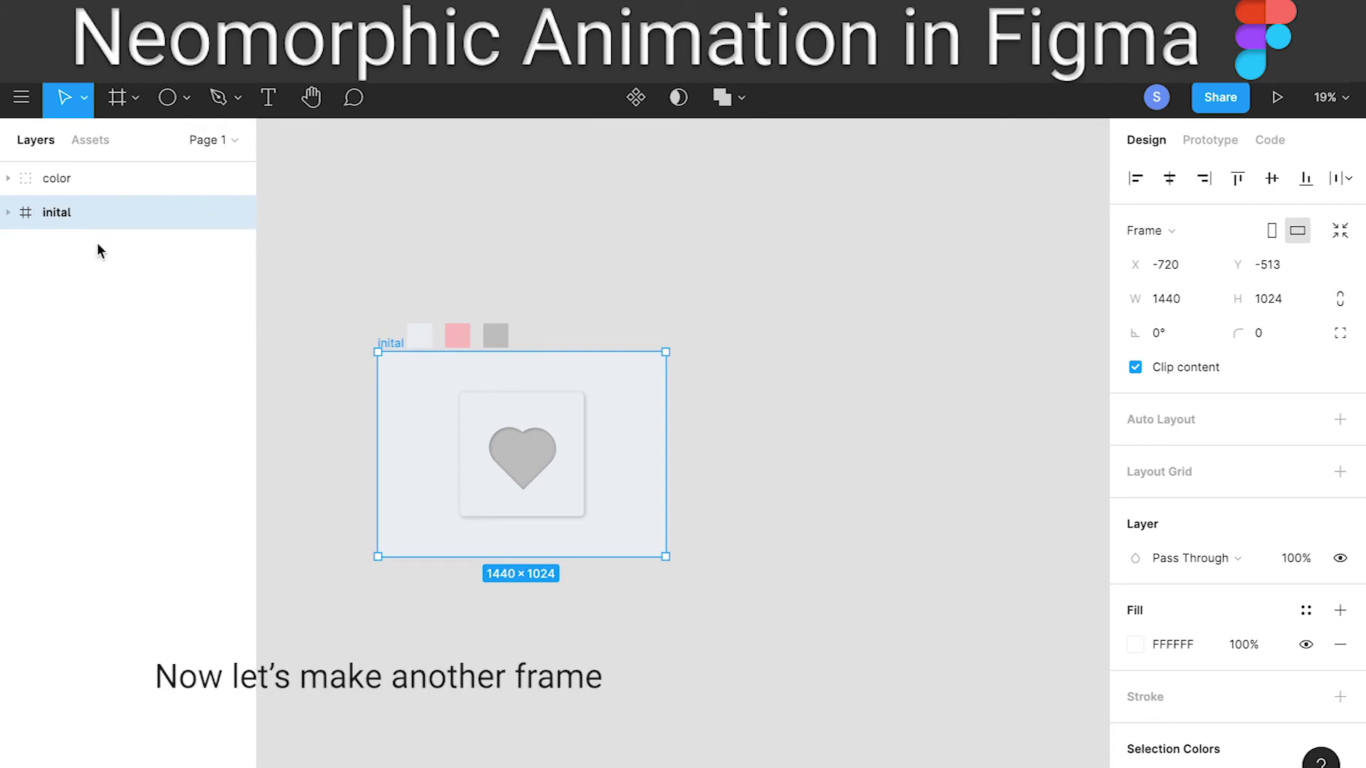
Duplicate the inital frame and name the copy "mid"
key("ctrl+v")
left_click(65, 249)
left_click(77, 211)
left_click(71, 246)
left_click(74, 211)
double_click(72, 211)
type("mid")
left_click(5, 407)
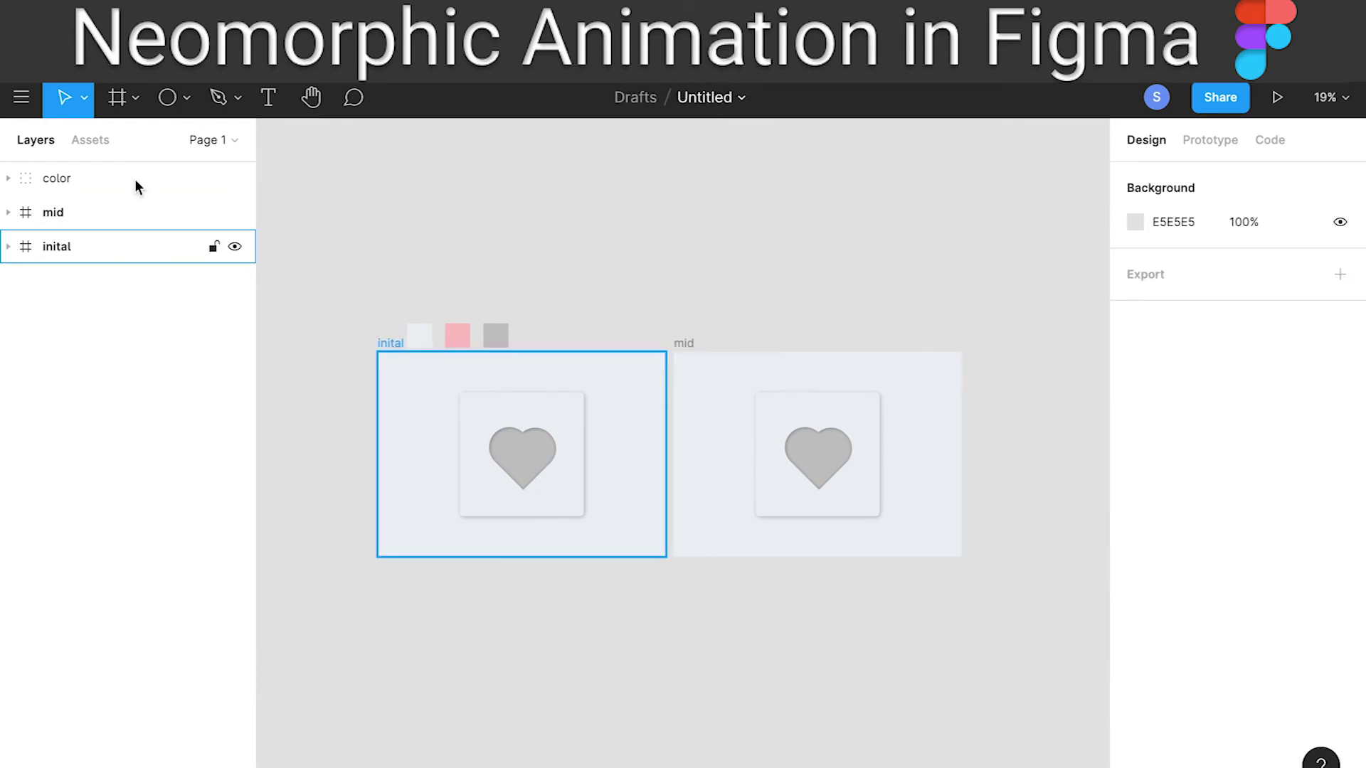
Reorder the mid frame beneath inital in the layer stack and move it diagonally below and to the right of inital on the canvas
left_click_drag(105, 204, 108, 270)
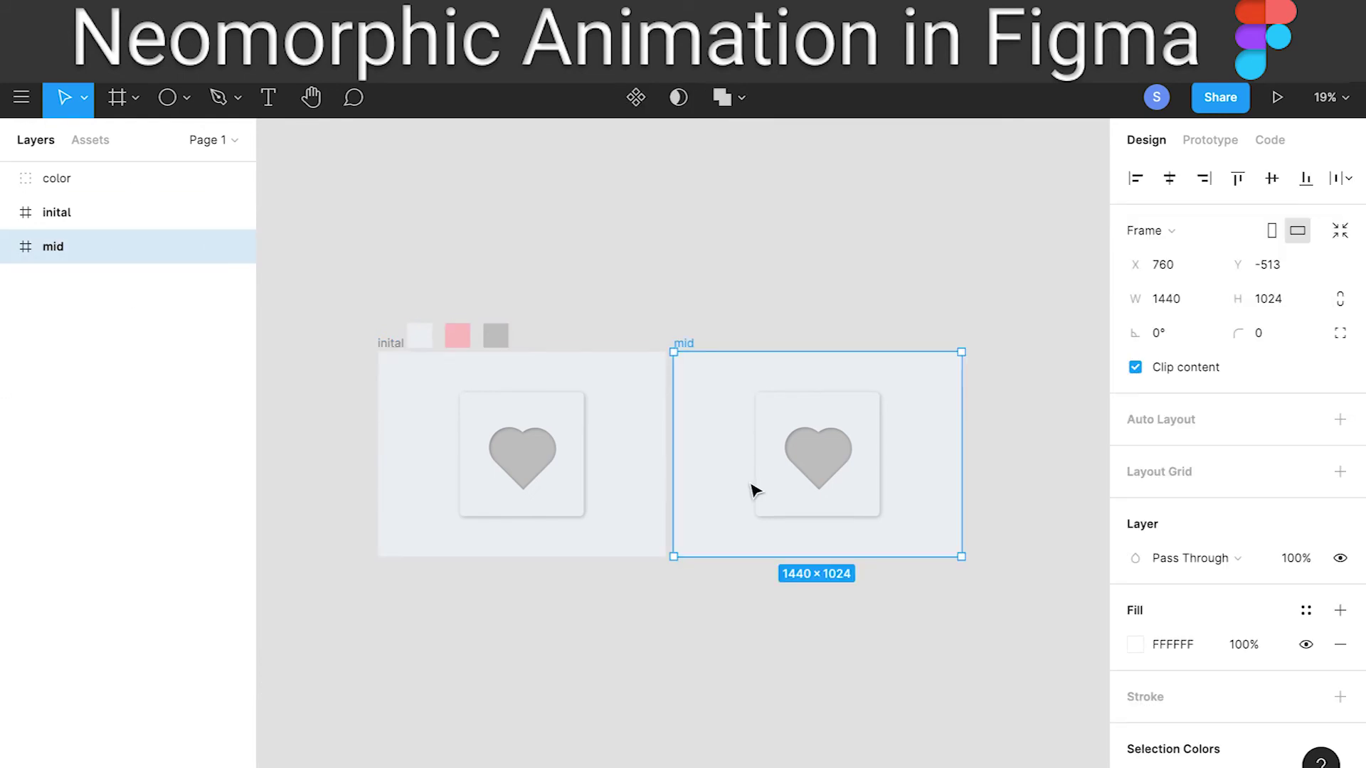
scroll(847, 527, "down", 2)
scroll(847, 528, "right", 1)
left_click_drag(817, 384, 859, 560)
left_click(854, 316)
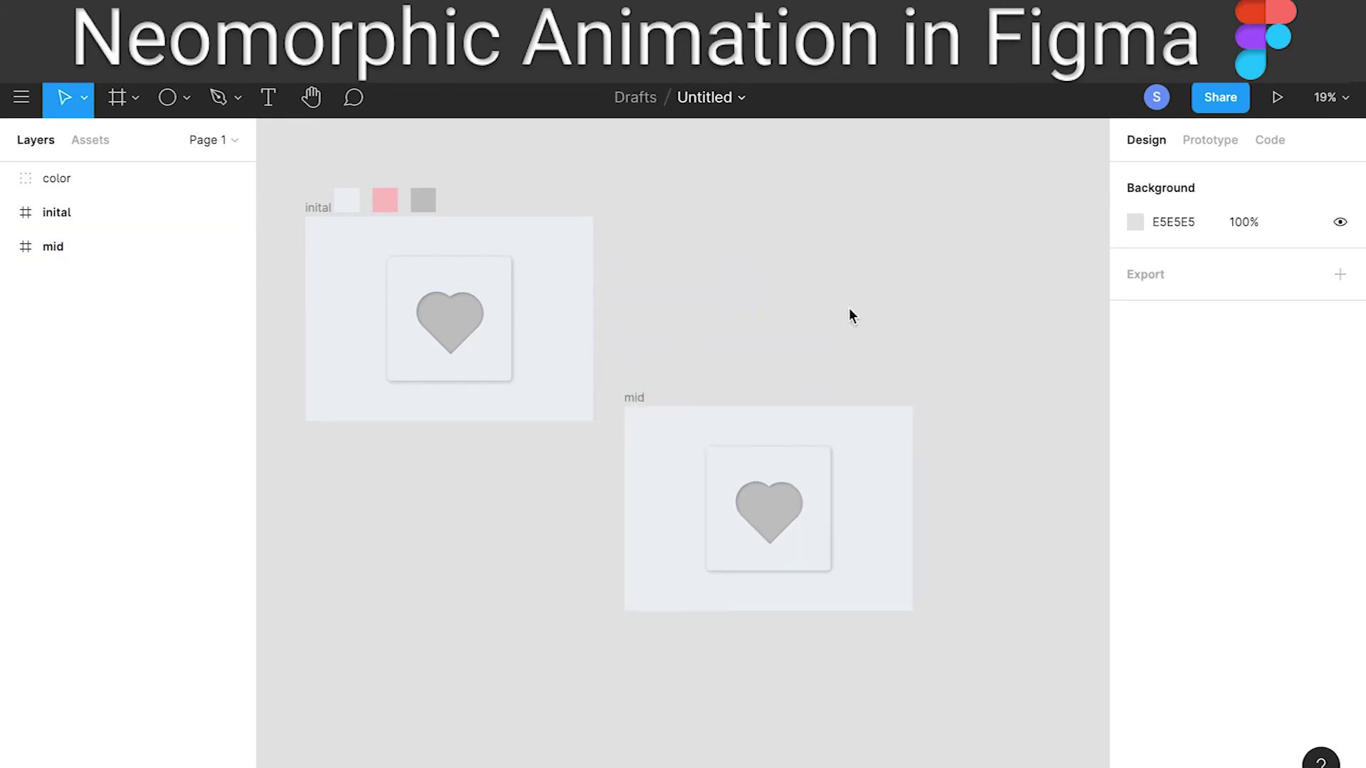
Remove the inner shadow from the heart vector in the inital frame
left_click(451, 316)
scroll(452, 316, "up", 5)
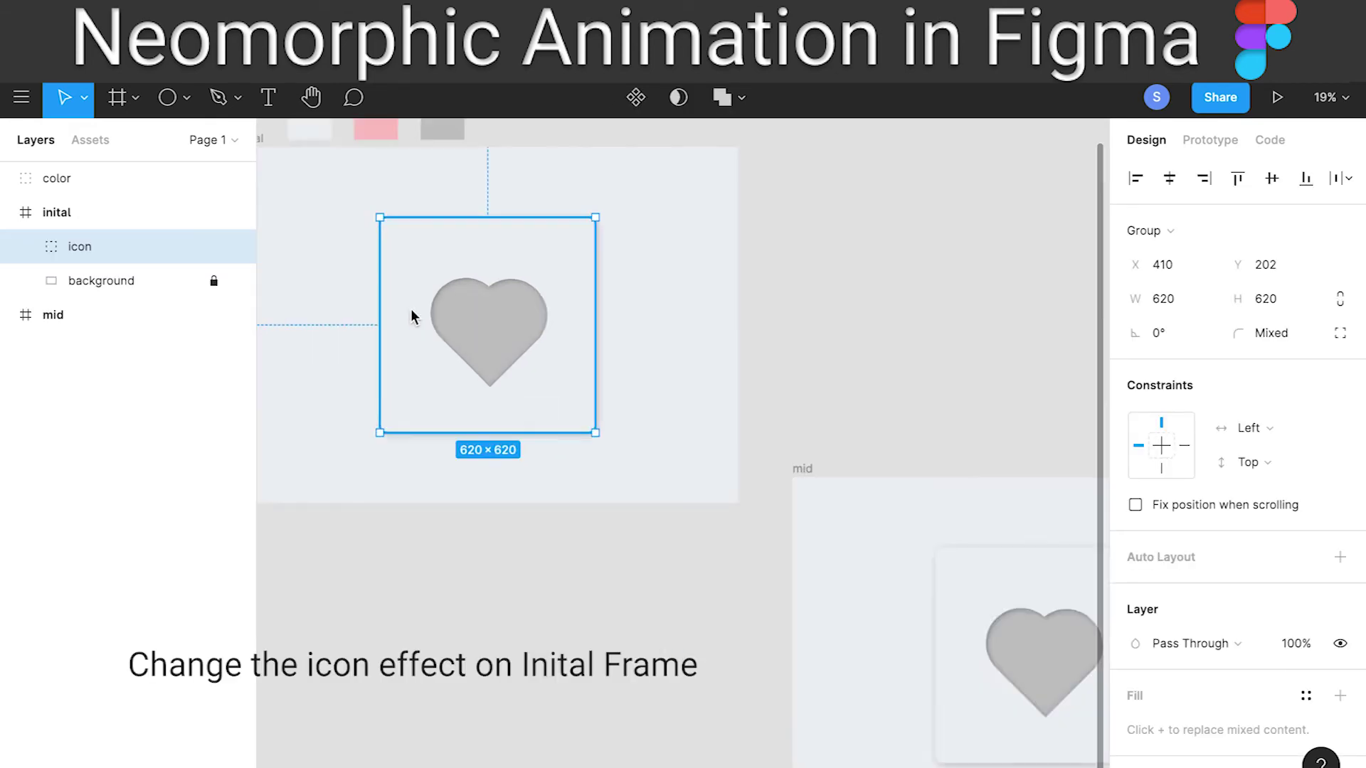
left_click(26, 247)
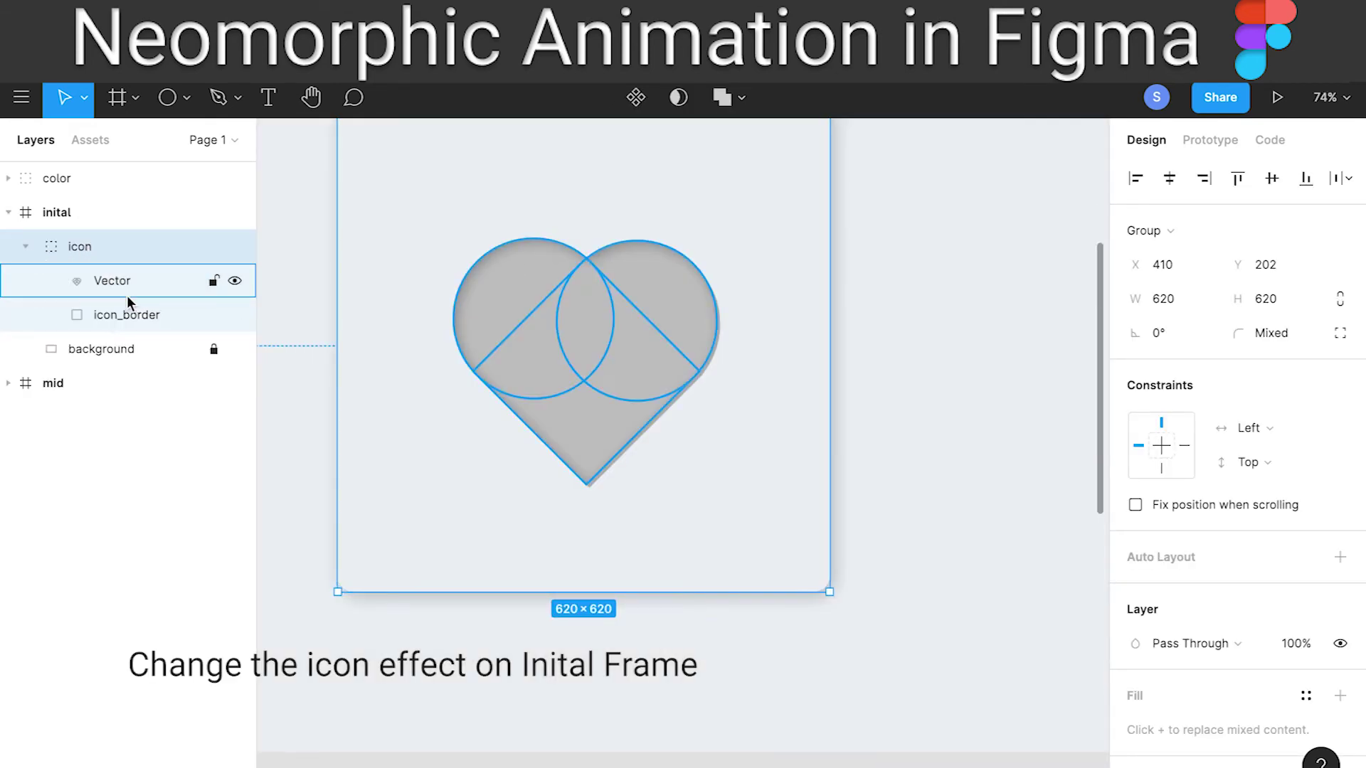
left_click(114, 283)
scroll(1244, 711, "down", 2)
scroll(1245, 713, "down", 1)
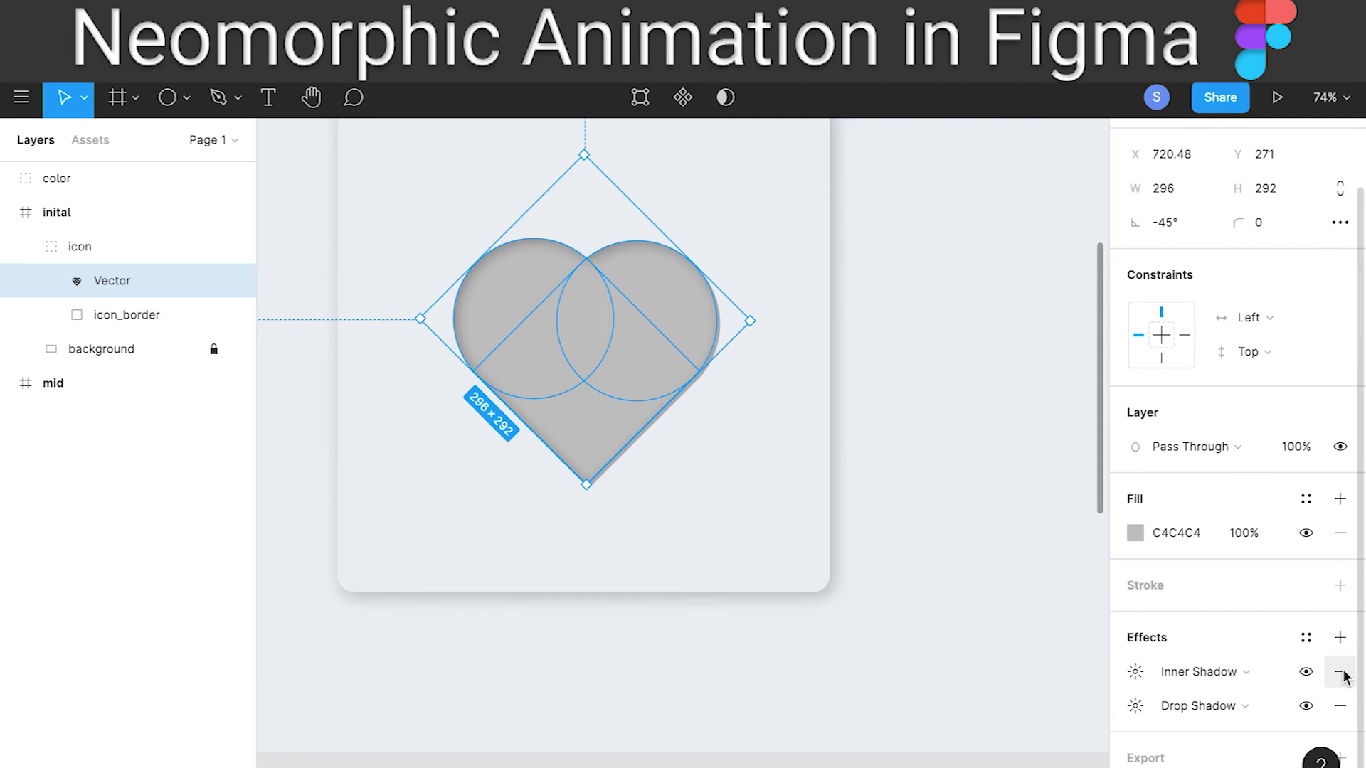
left_click(1340, 673)
scroll(908, 396, "right", 1)
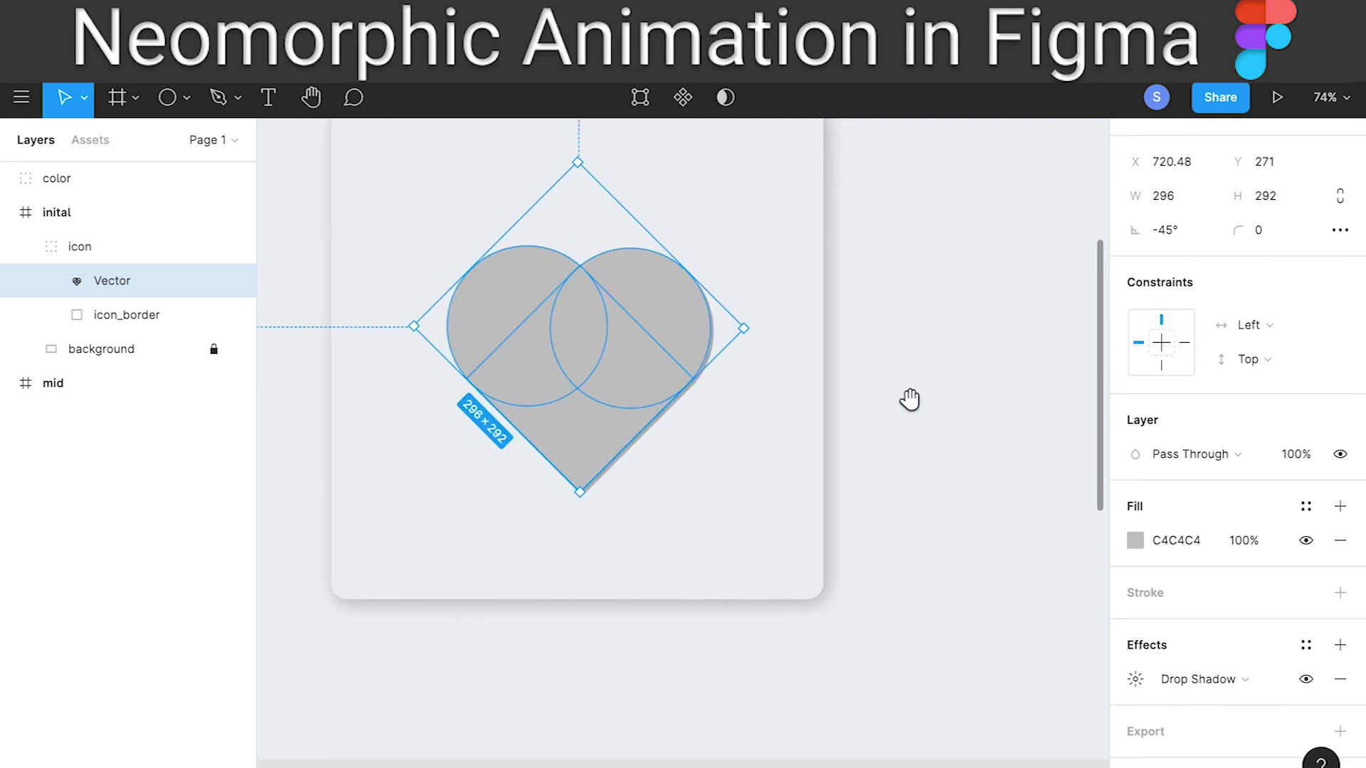
Raise the blur of the heart's remaining drop shadow to 8
left_click(1136, 679)
left_click(1010, 699)
type("1")
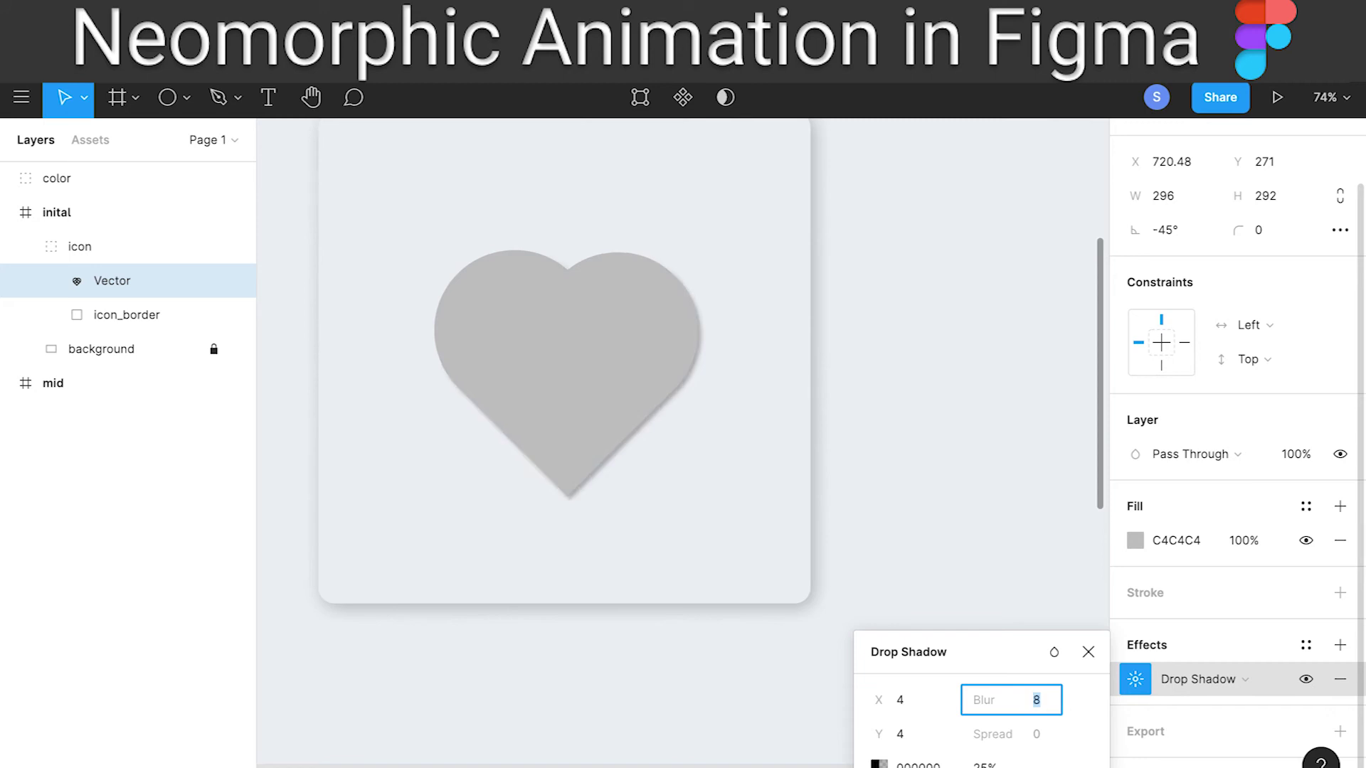
key("Up")
Add a second drop shadow to the heart and color it EE9797
left_click(1340, 644)
left_click(1135, 679)
left_click(879, 764)
left_click_drag(619, 334, 597, 276)
left_click(831, 254)
left_click(906, 700)
left_click(879, 765)
left_click_drag(712, 321, 1280, 249)
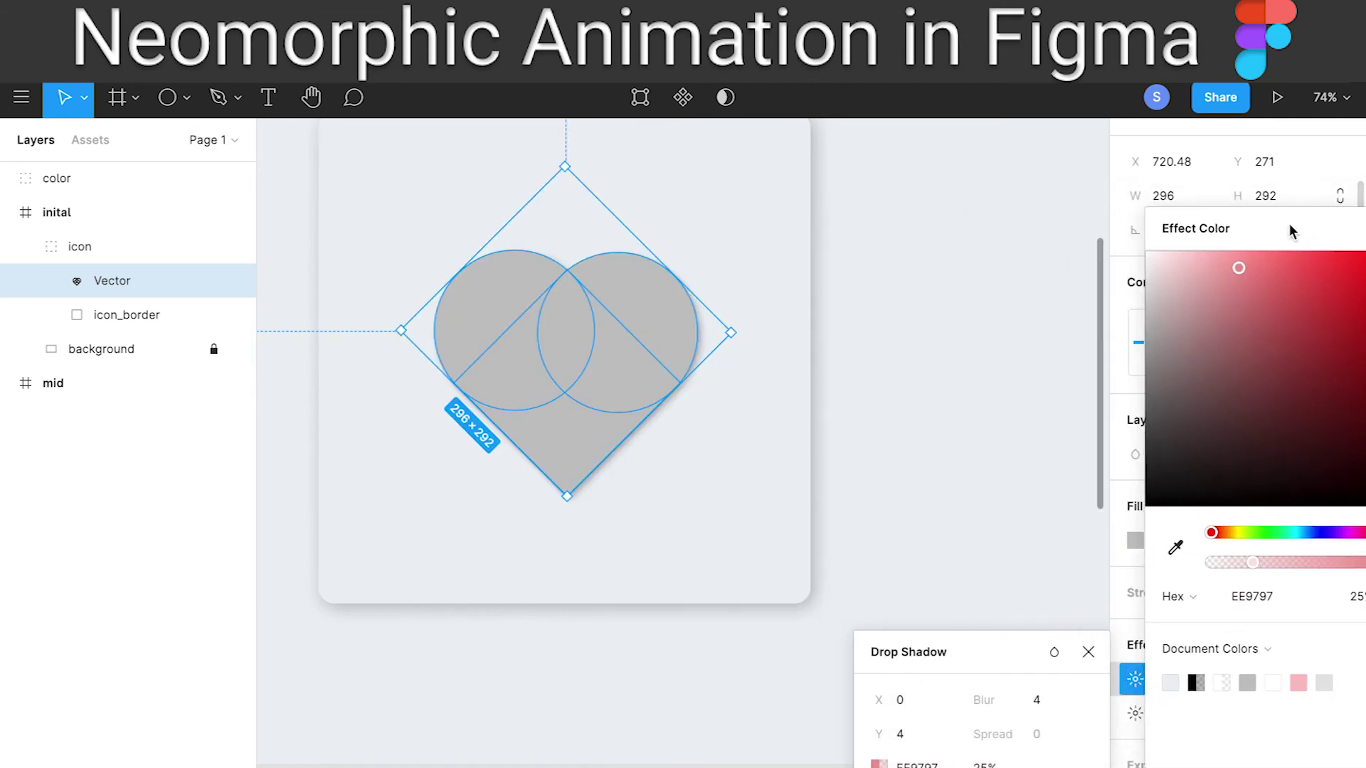
Set the second drop shadow's X and Y offsets to -4
left_click(910, 710)
key("Down")
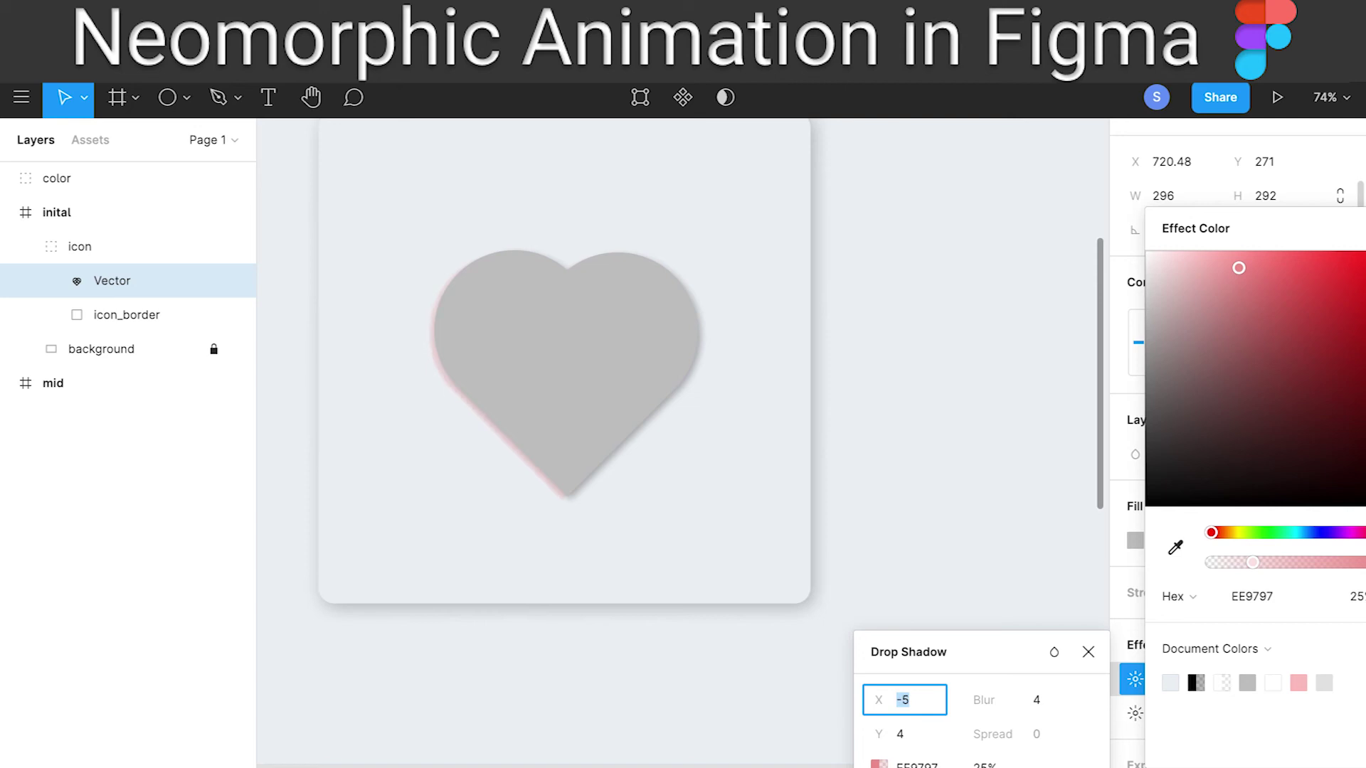
left_click(899, 732)
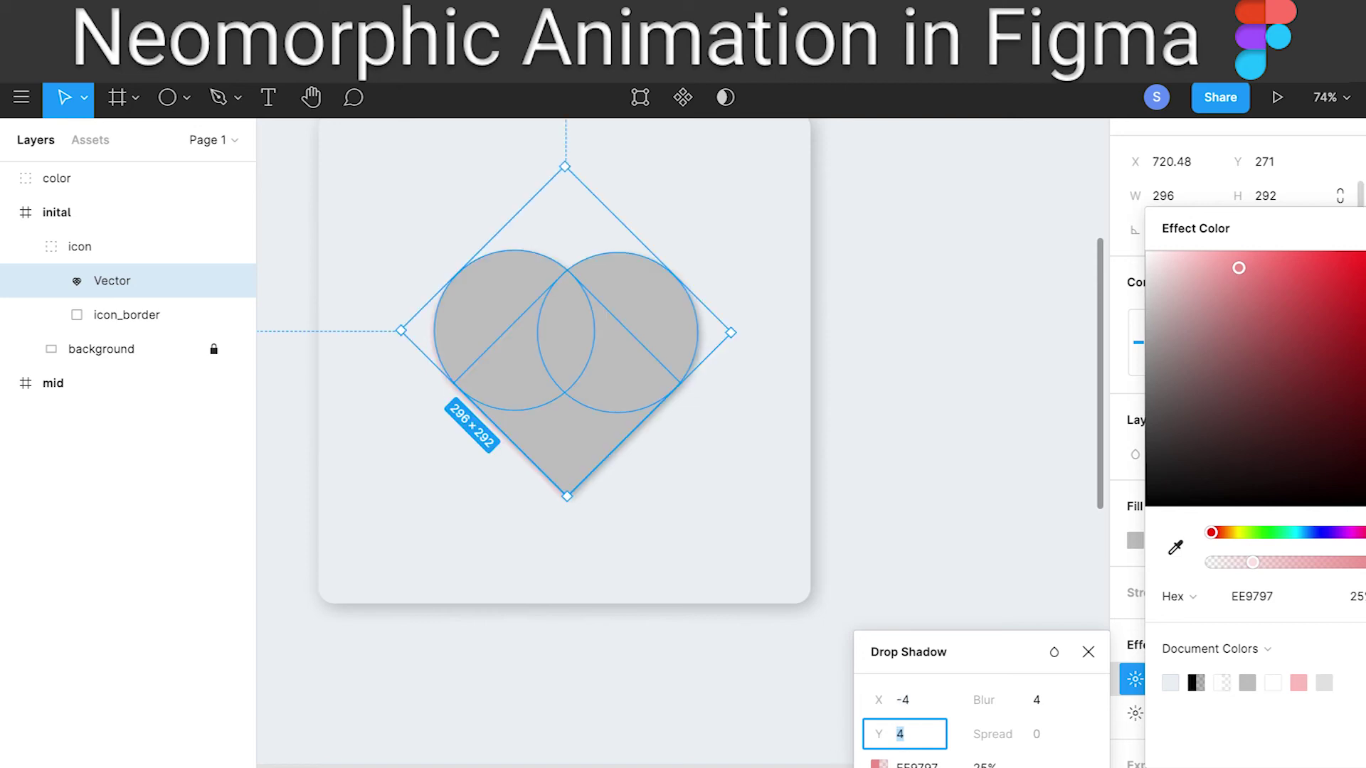
key("Down")
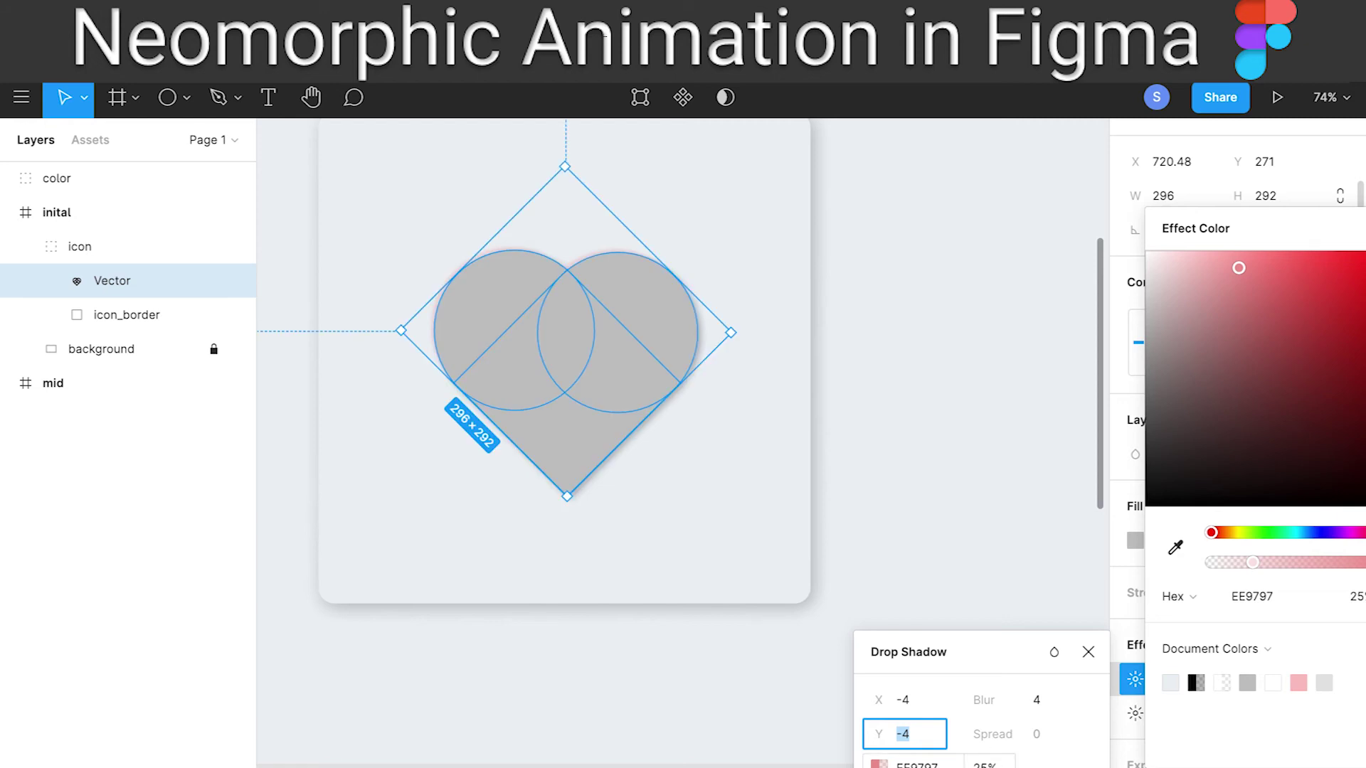
Change the second drop shadow's color to white (FFFFFF)
key("Escape")
key("Escape")
left_click(879, 764)
left_click_drag(672, 288, 597, 271)
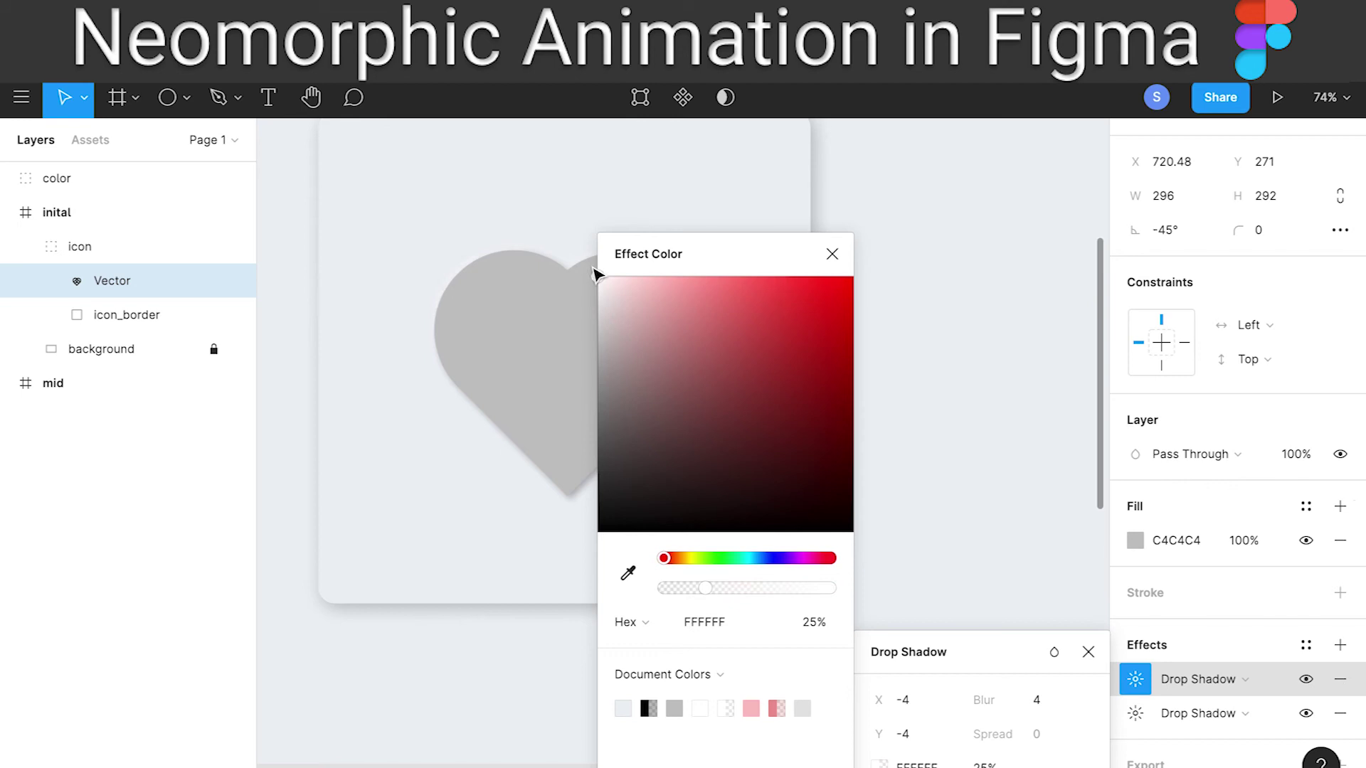
left_click(831, 256)
Raise the white drop shadow's opacity to 39% and its blur to 10
left_click(1042, 700)
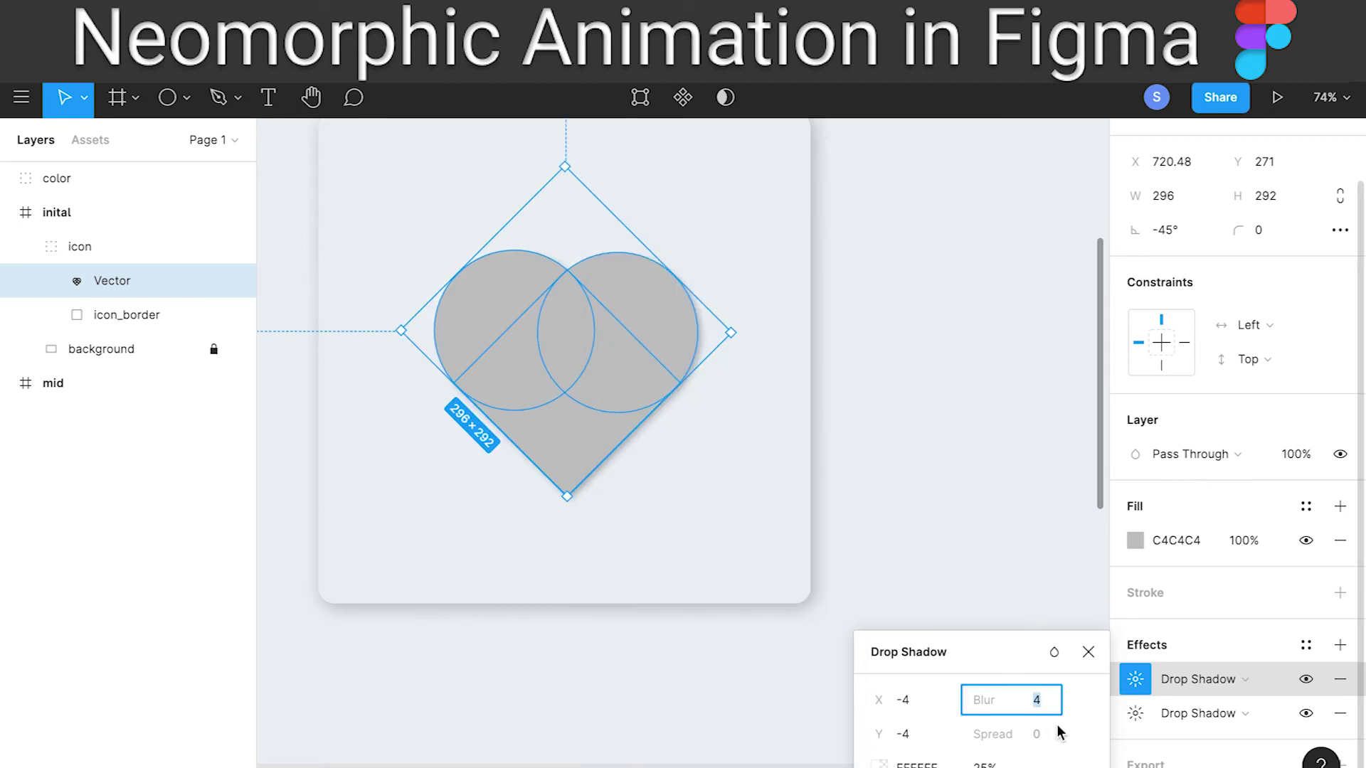
left_click(985, 765)
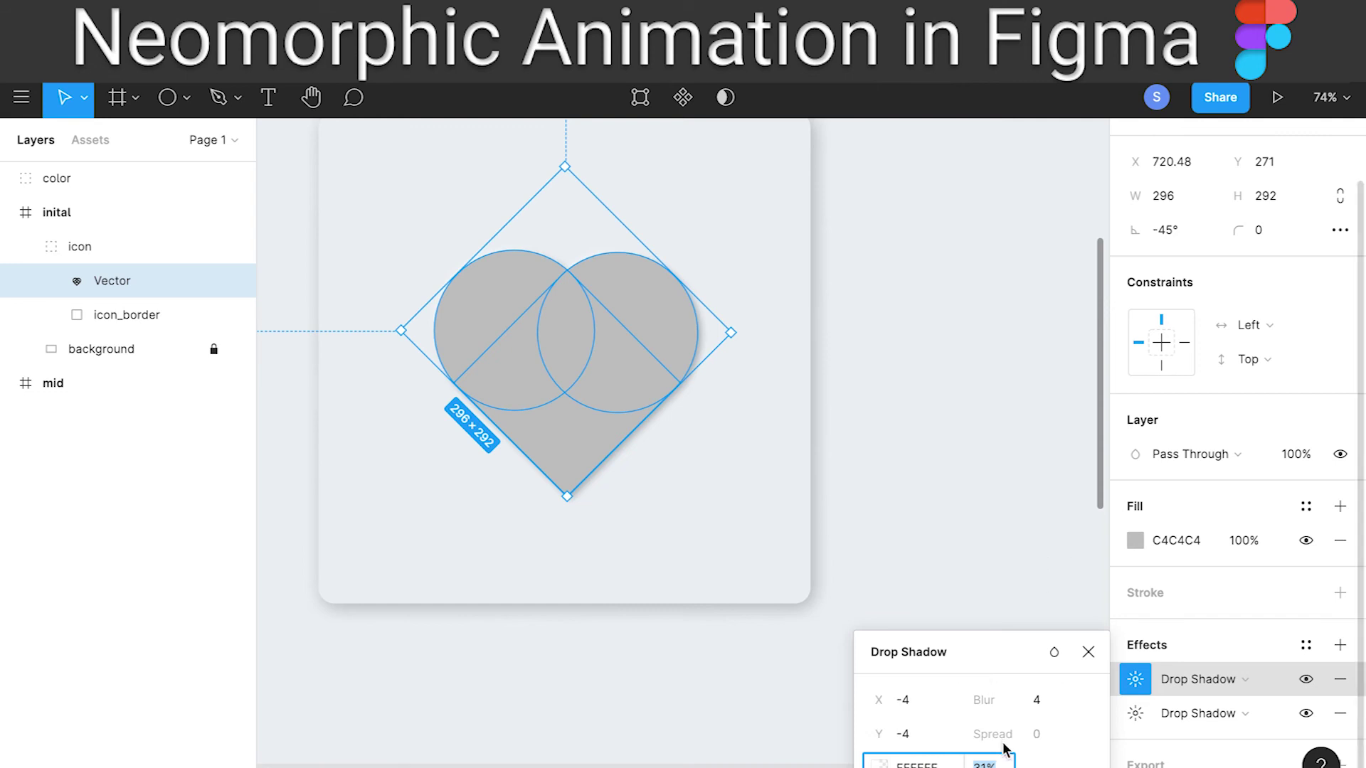
key("Up")
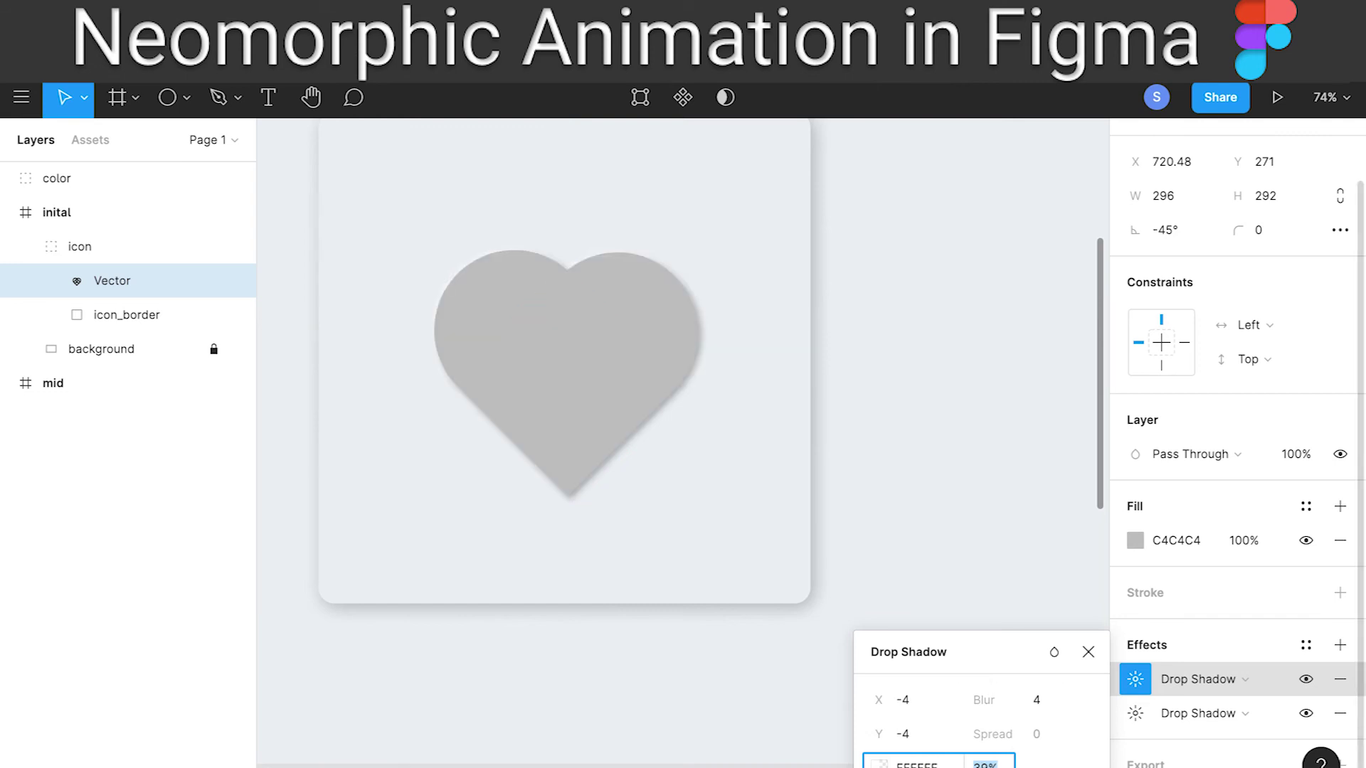
left_click(1036, 701)
key("Up")
key("Up")
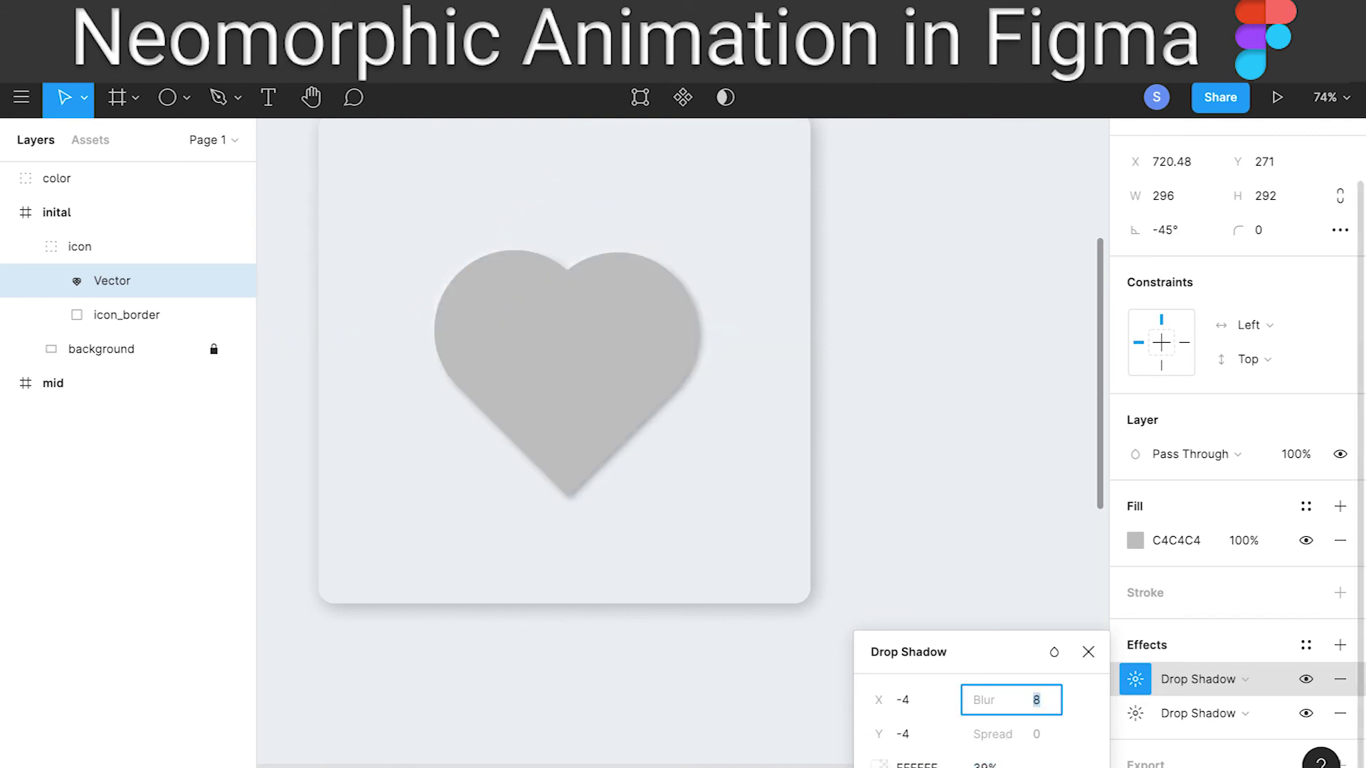
left_click(1040, 744)
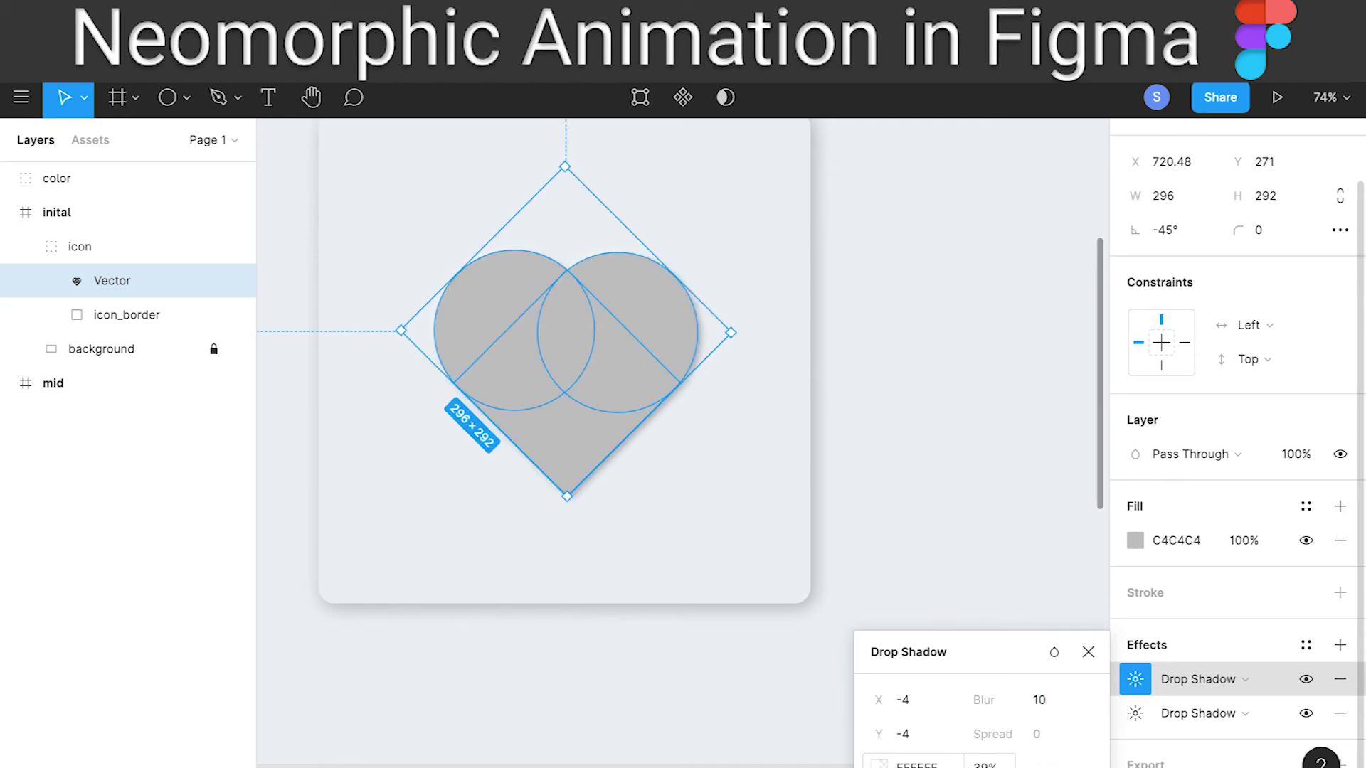
Increase the white drop shadow's opacity to 48% and its blur to 18
left_click(985, 764)
key("shift+Up")
key("Up")
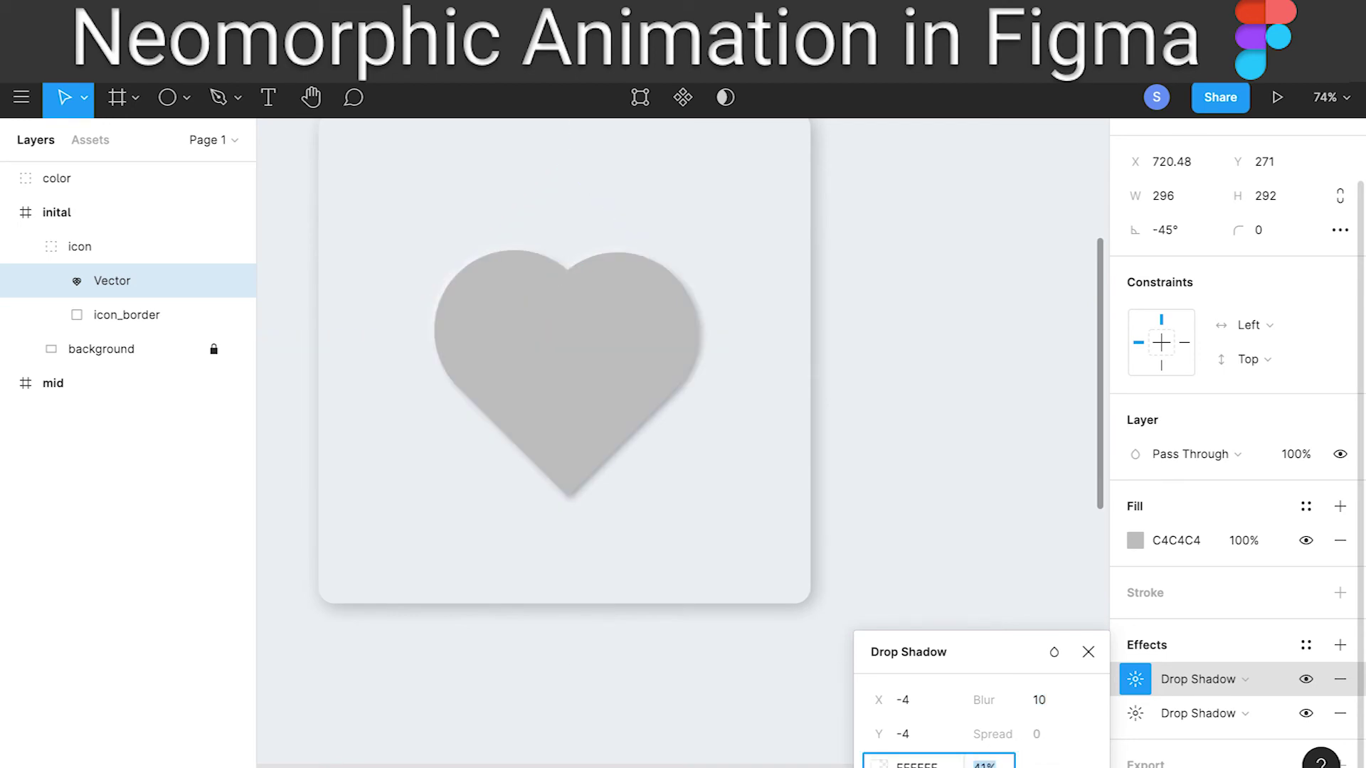
left_click(1012, 702)
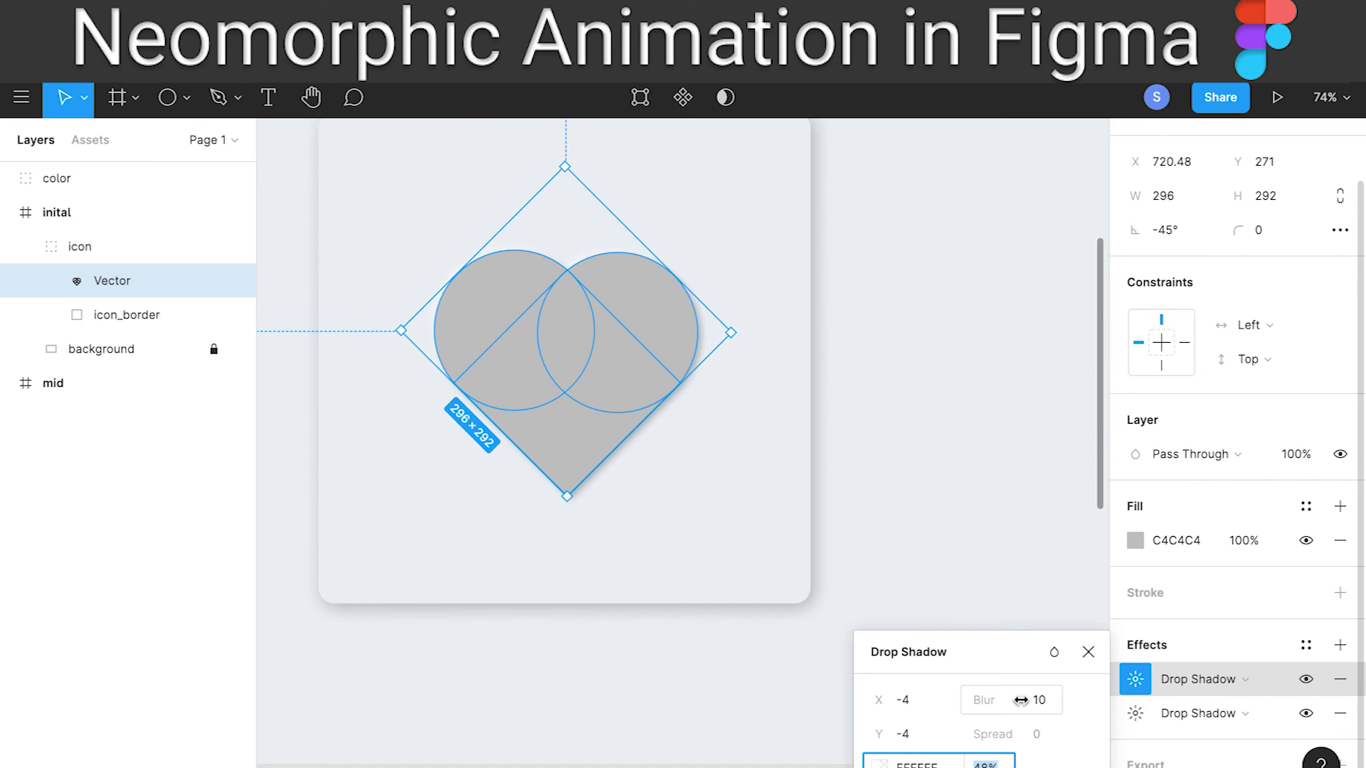
key("Up")
key("Up")
key("Up")
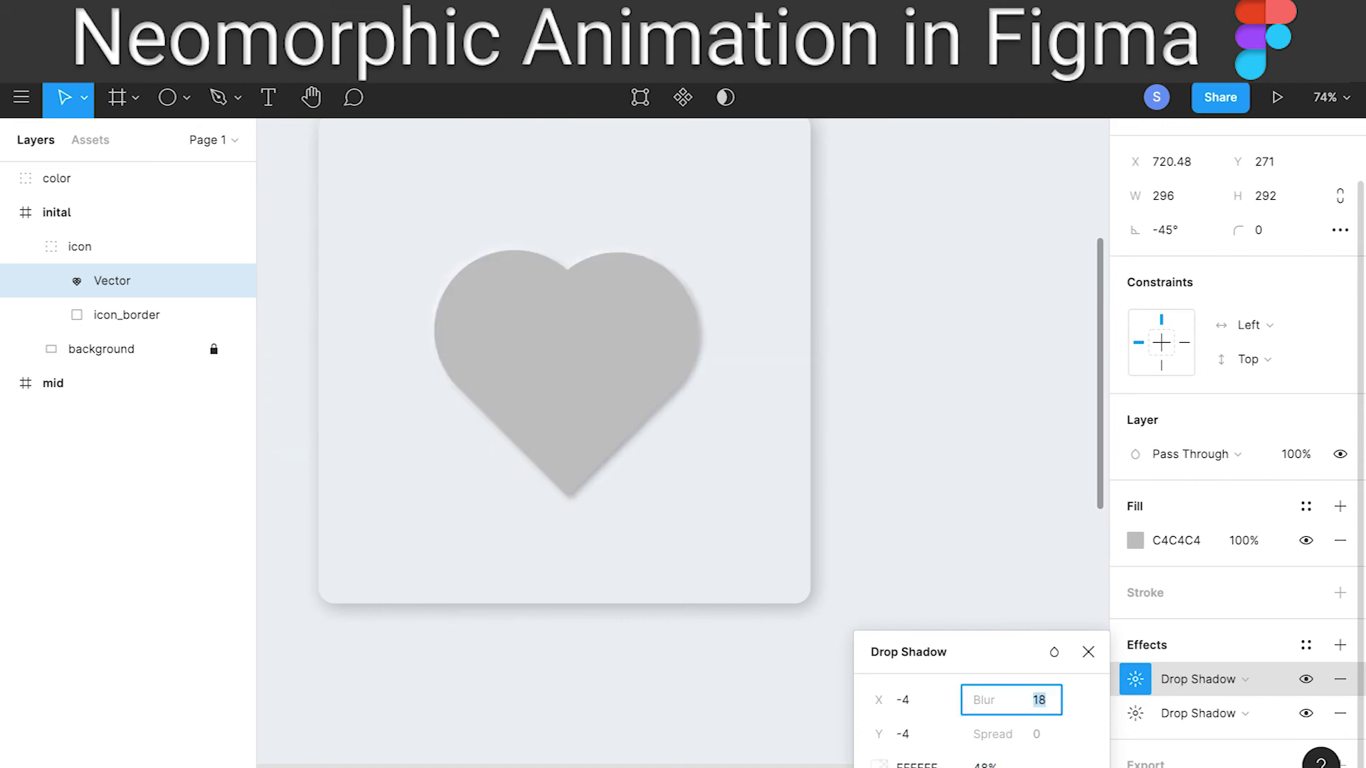
left_click(951, 467)
scroll(951, 467, "down", 1)
scroll(951, 467, "down", 5)
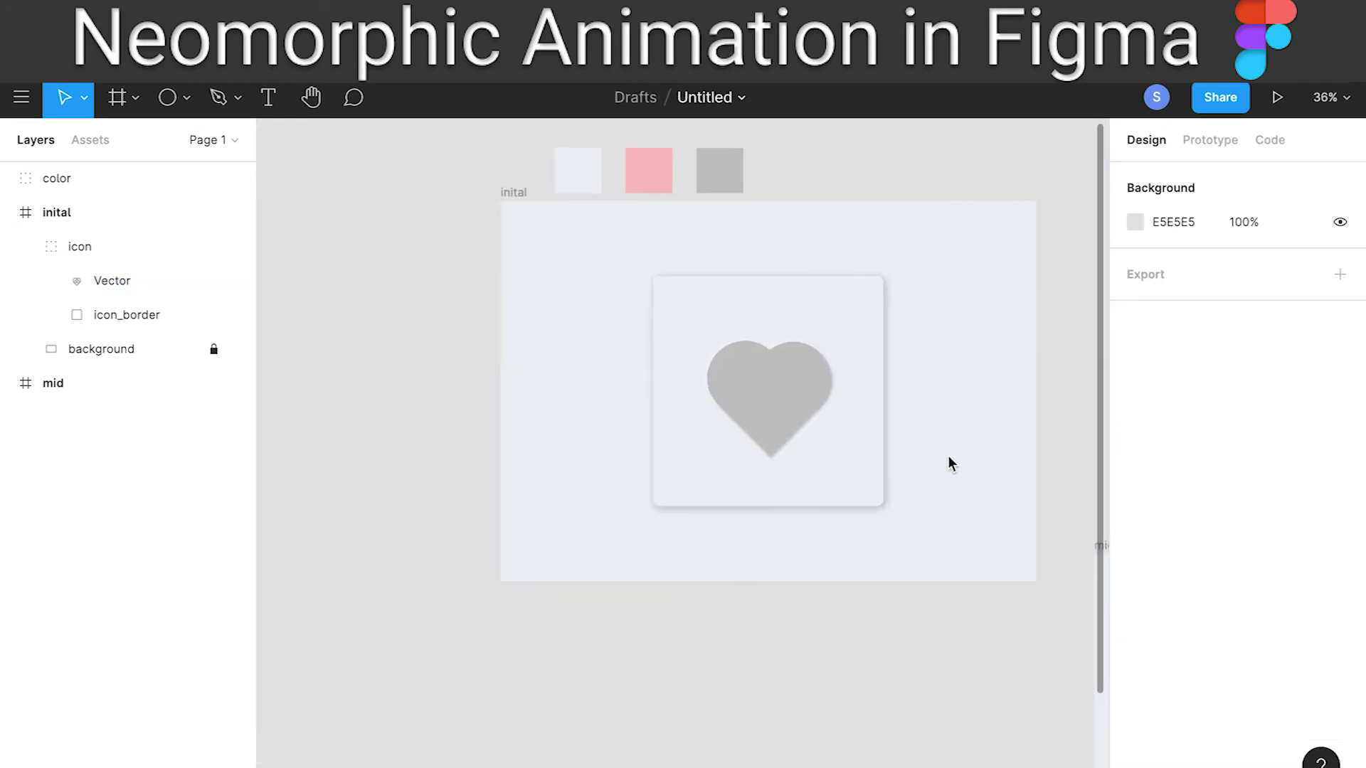
Add an inner shadow to the mid frame's icon_border and set its blur to 45
scroll(951, 464, "down", 1)
left_click_drag(951, 464, 575, 392)
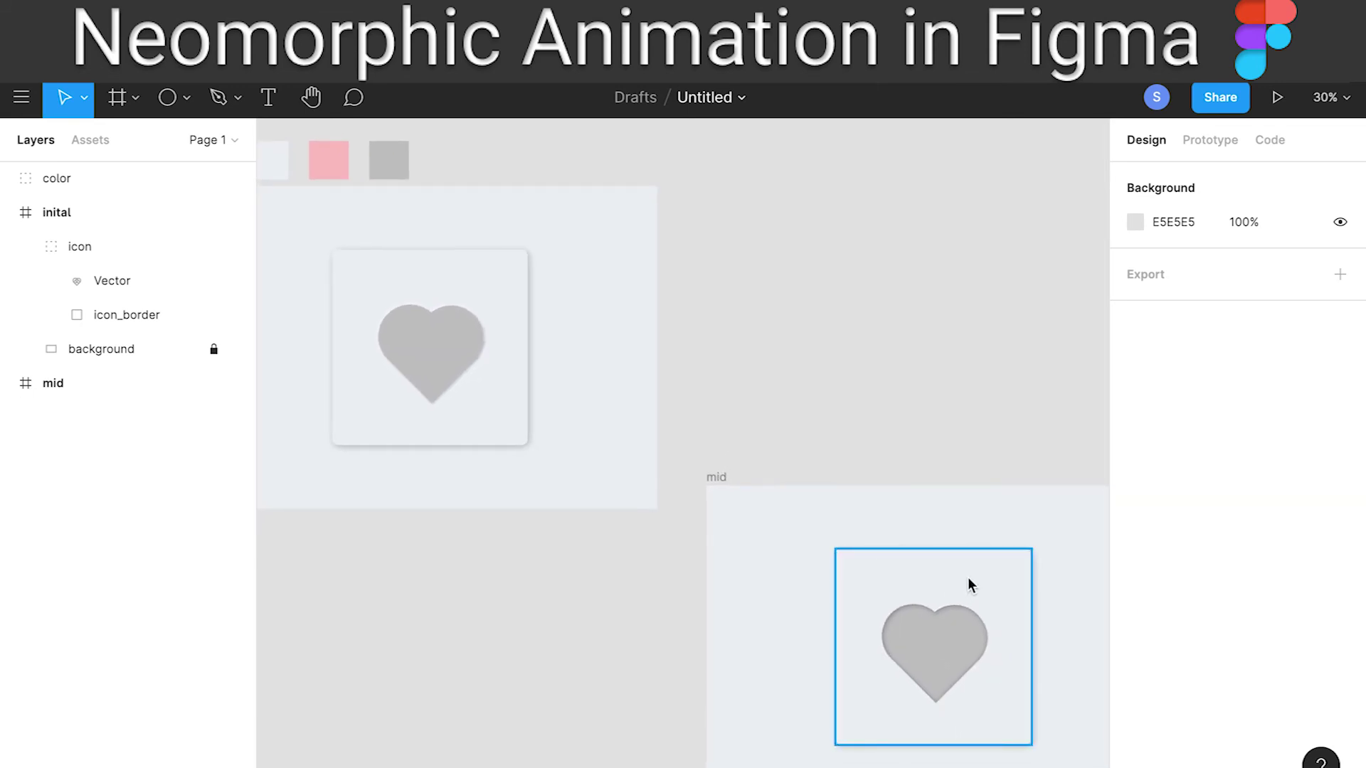
left_click(841, 576)
scroll(1252, 626, "down", 4)
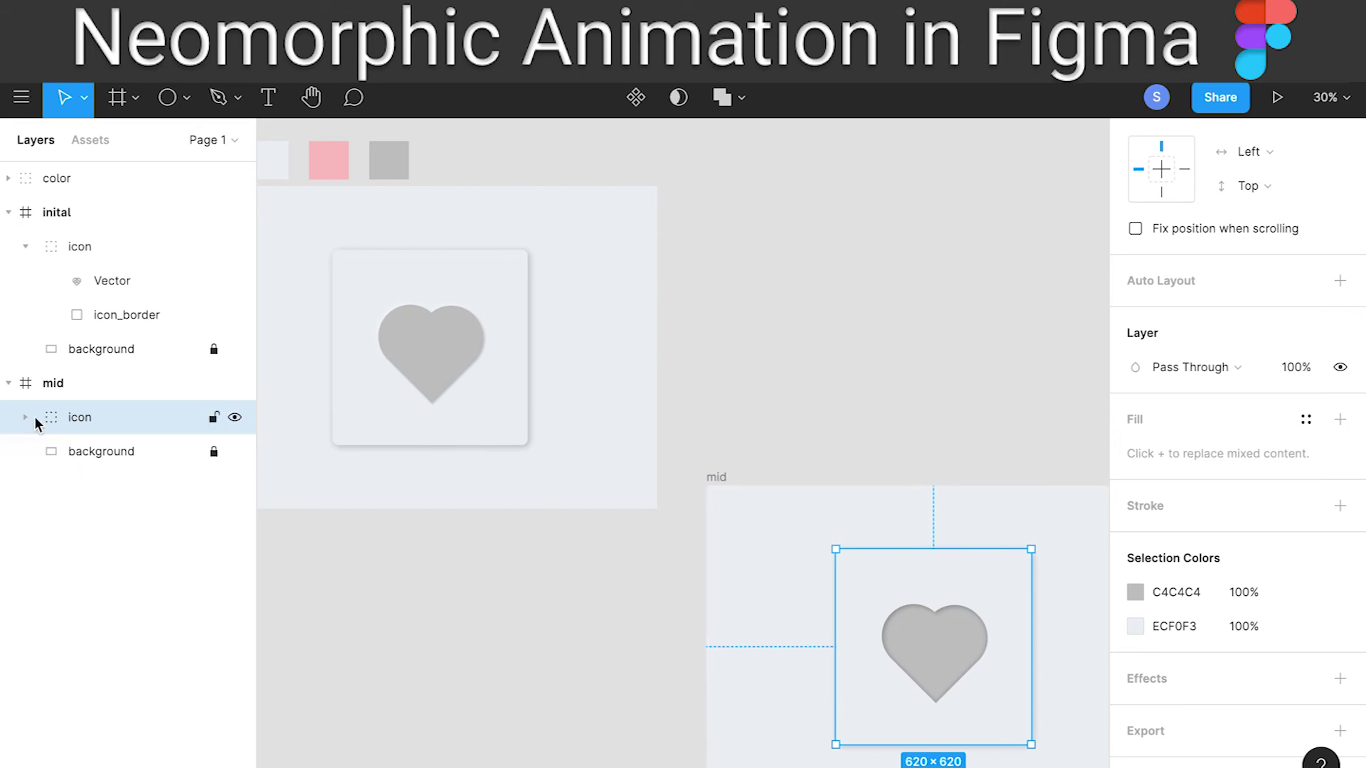
left_click(33, 417)
left_click(91, 486)
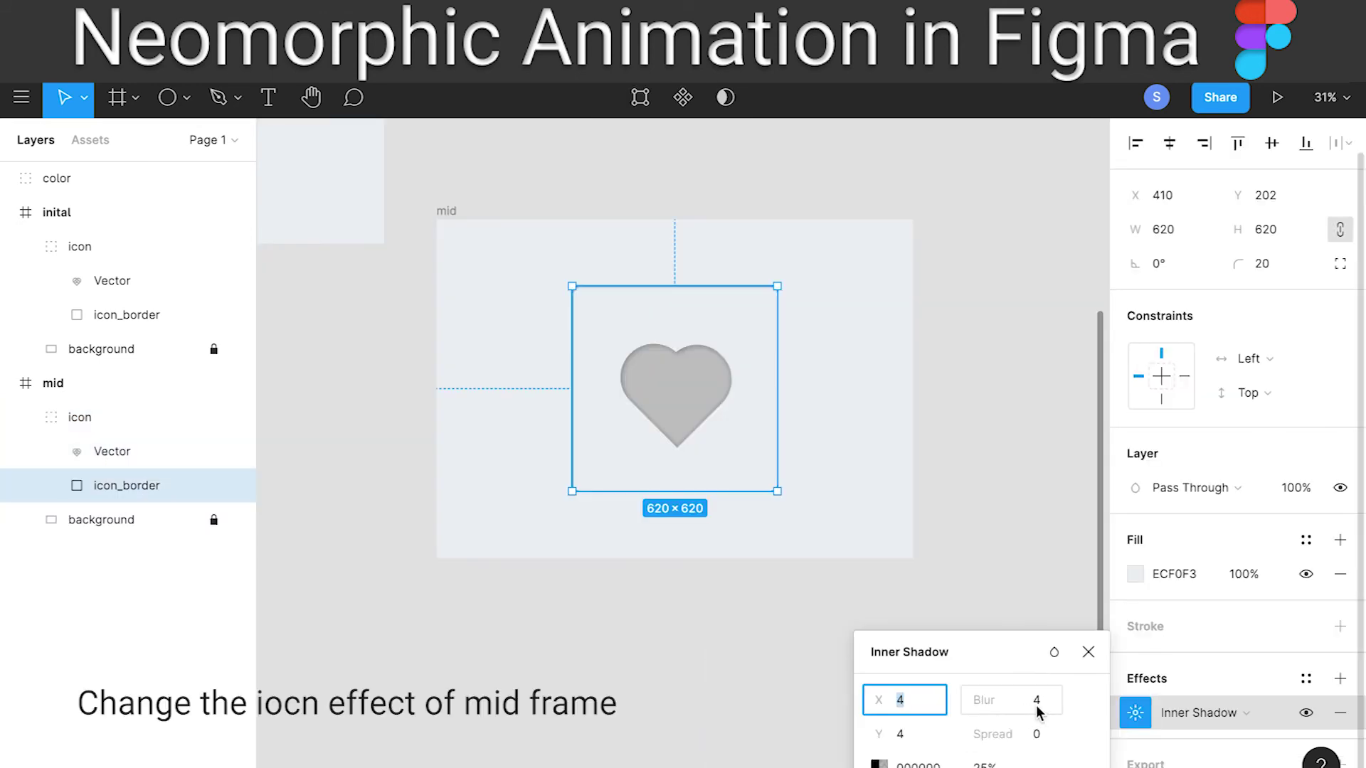
left_click(1038, 704)
key("Up")
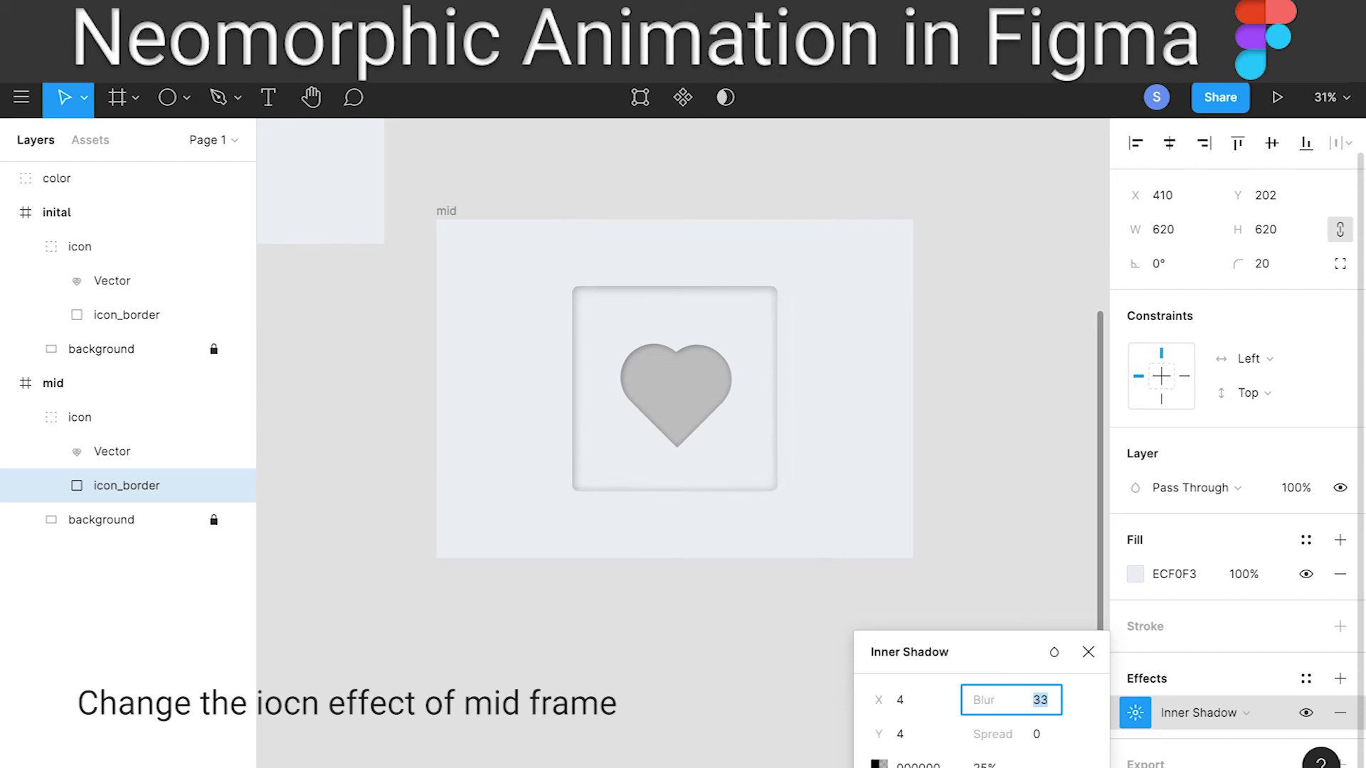
key("Up")
key("Up")
key("Up")
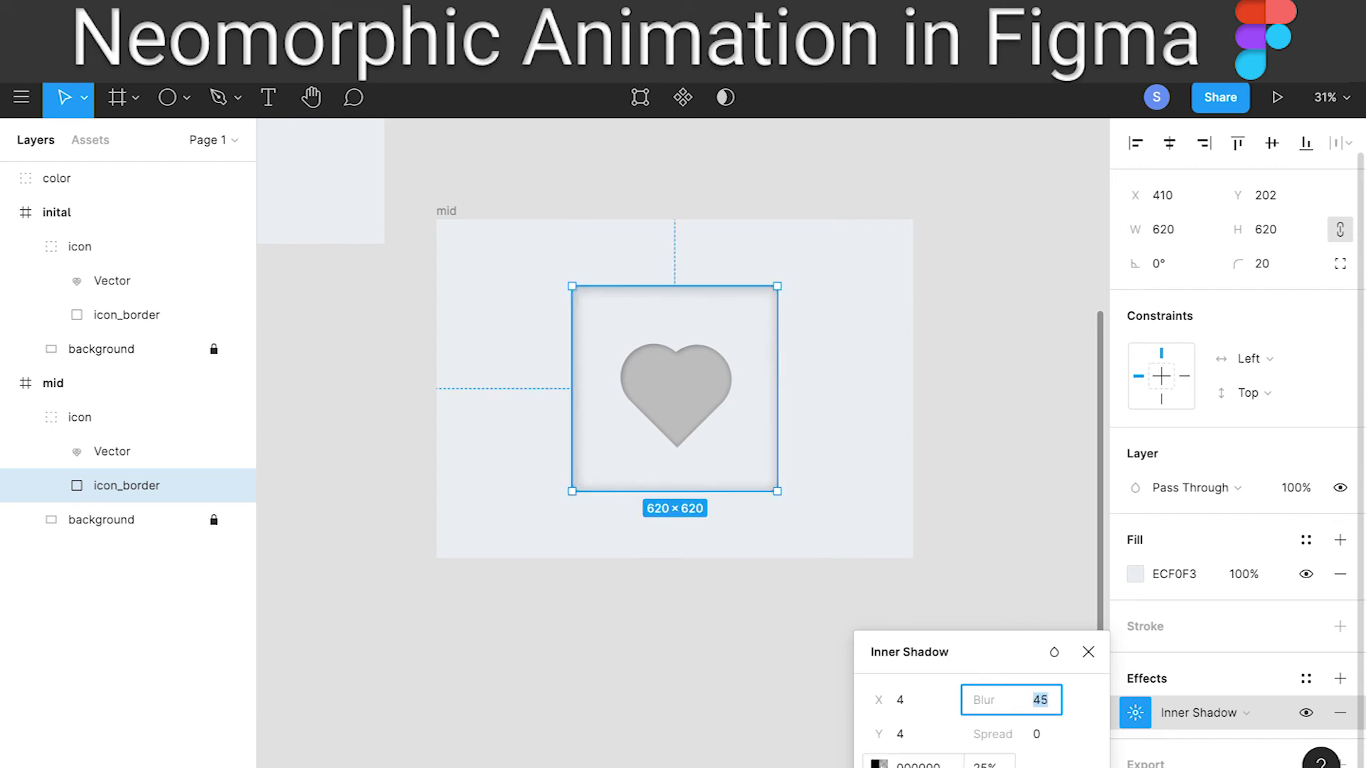
Change the inner shadow's color to white (FFFFFF)
left_click(879, 764)
left_click_drag(860, 318, 1063, 272)
left_click(1059, 268)
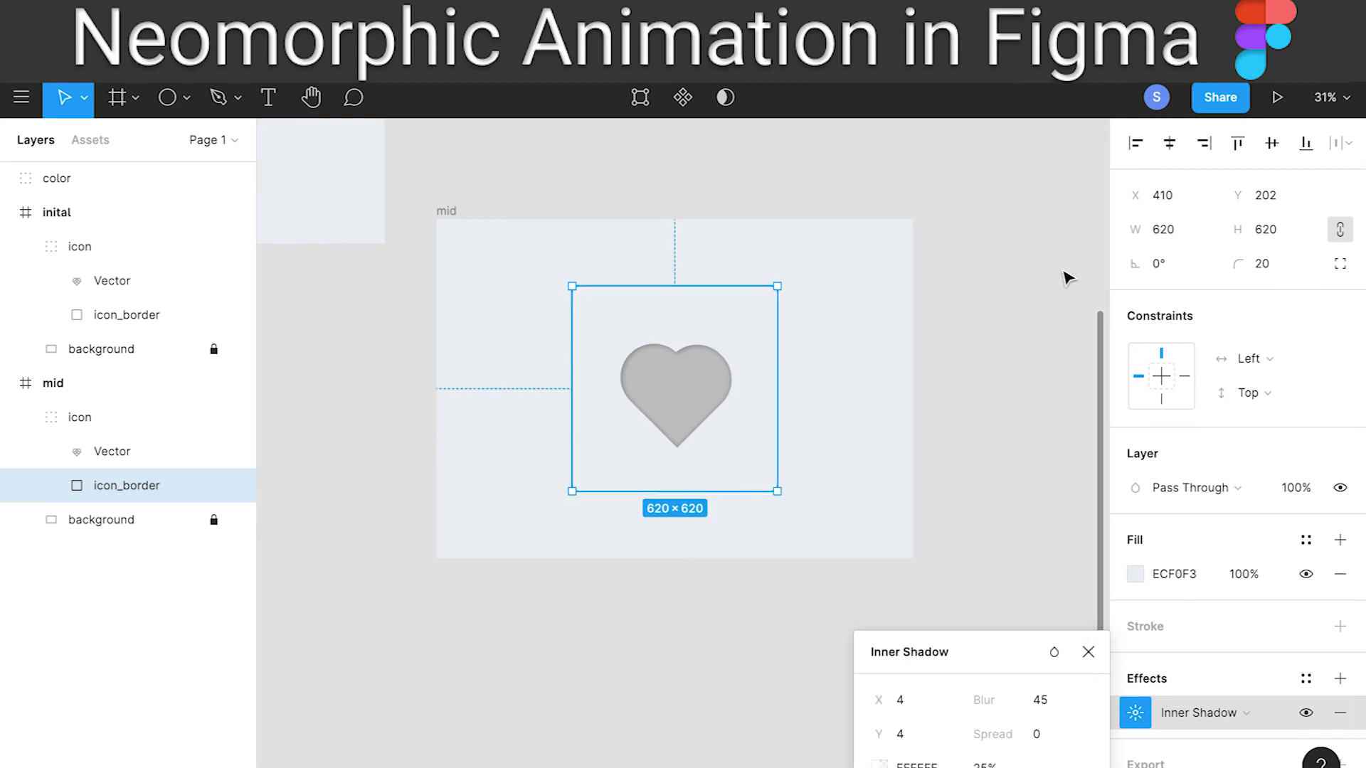
Add a drop shadow to icon_border and set the inner shadow's X and Y offsets to -4
left_click(1339, 678)
left_click(902, 701)
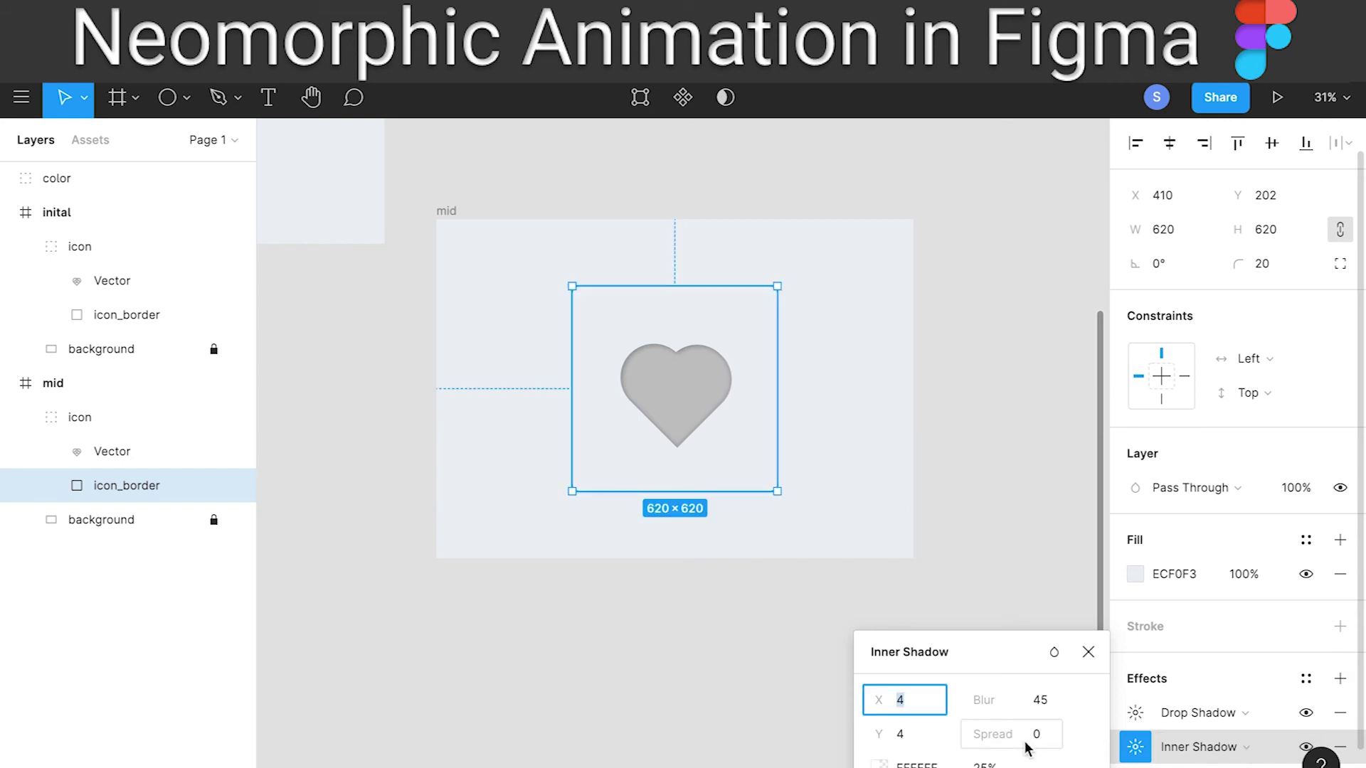
key("Up")
key("Up")
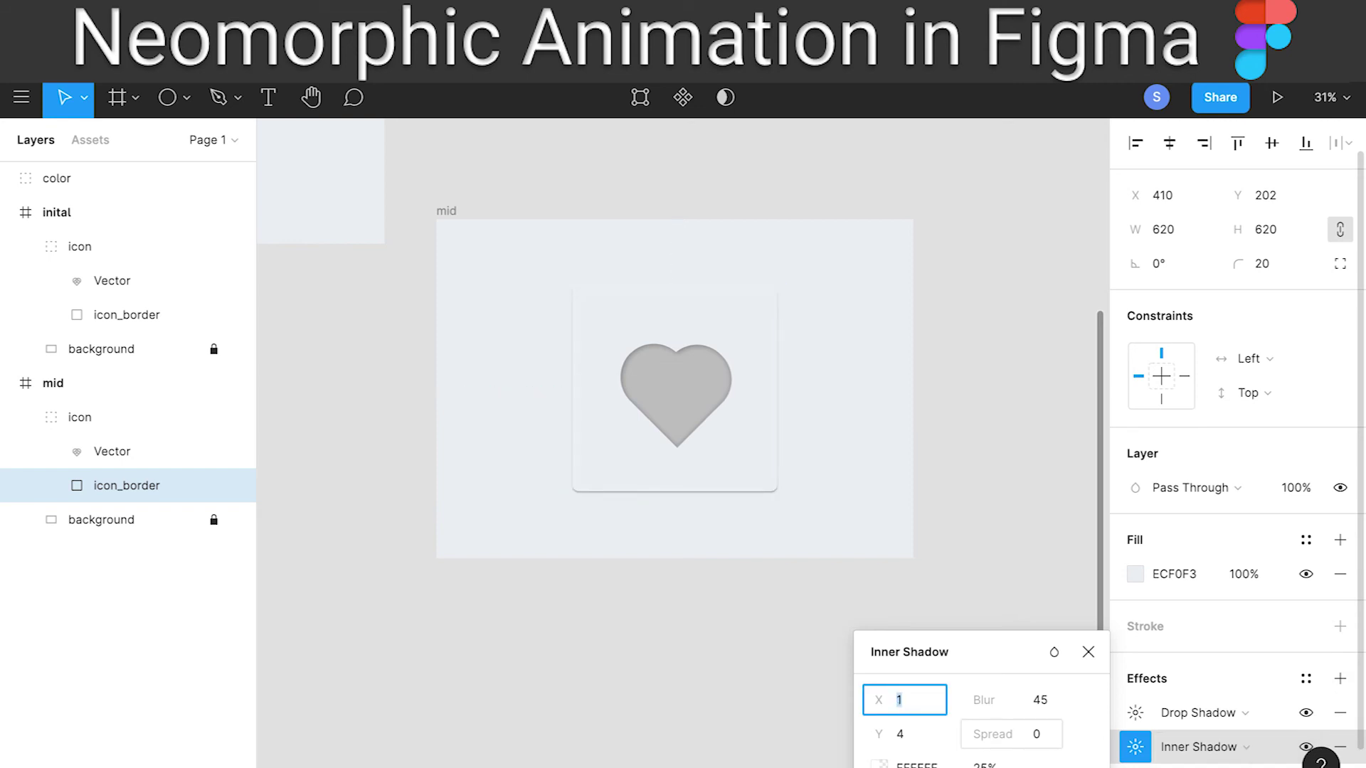
key("Tab")
key("Down")
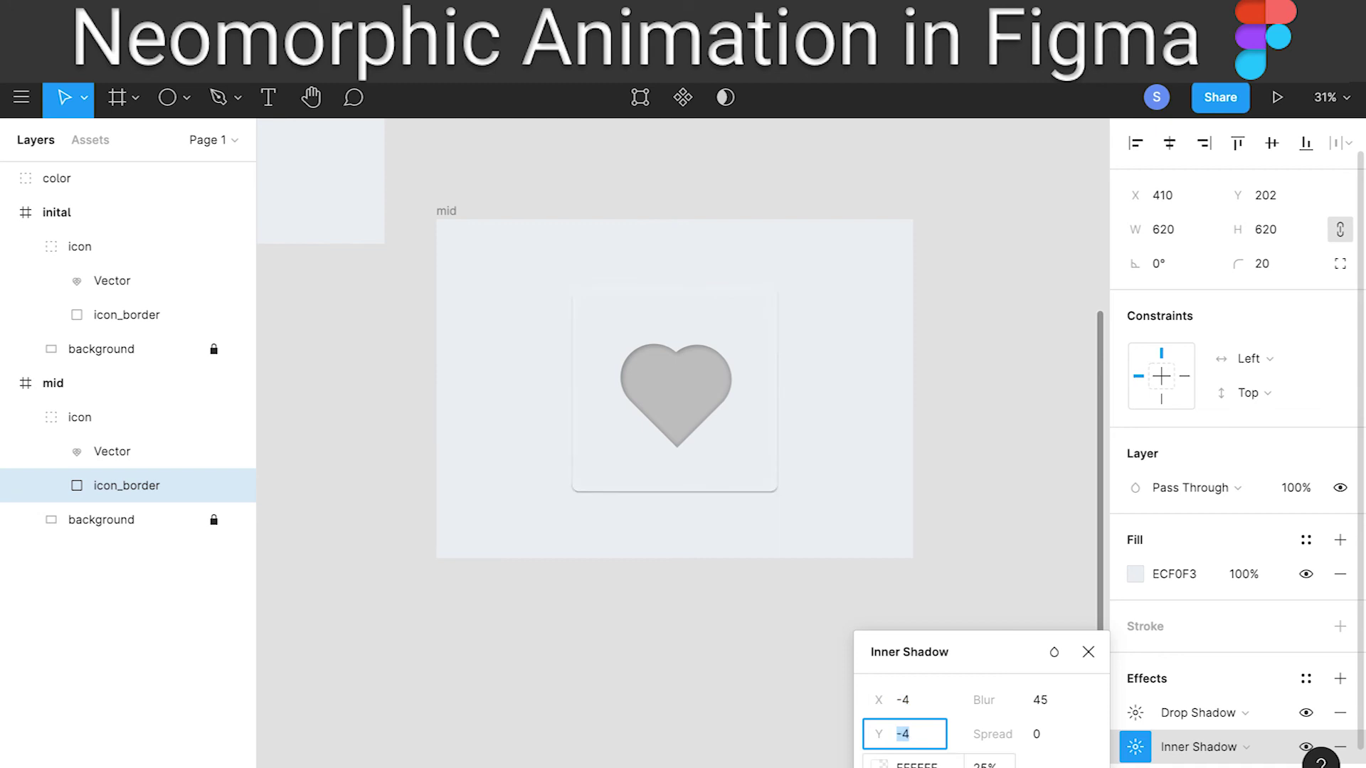
key("Up")
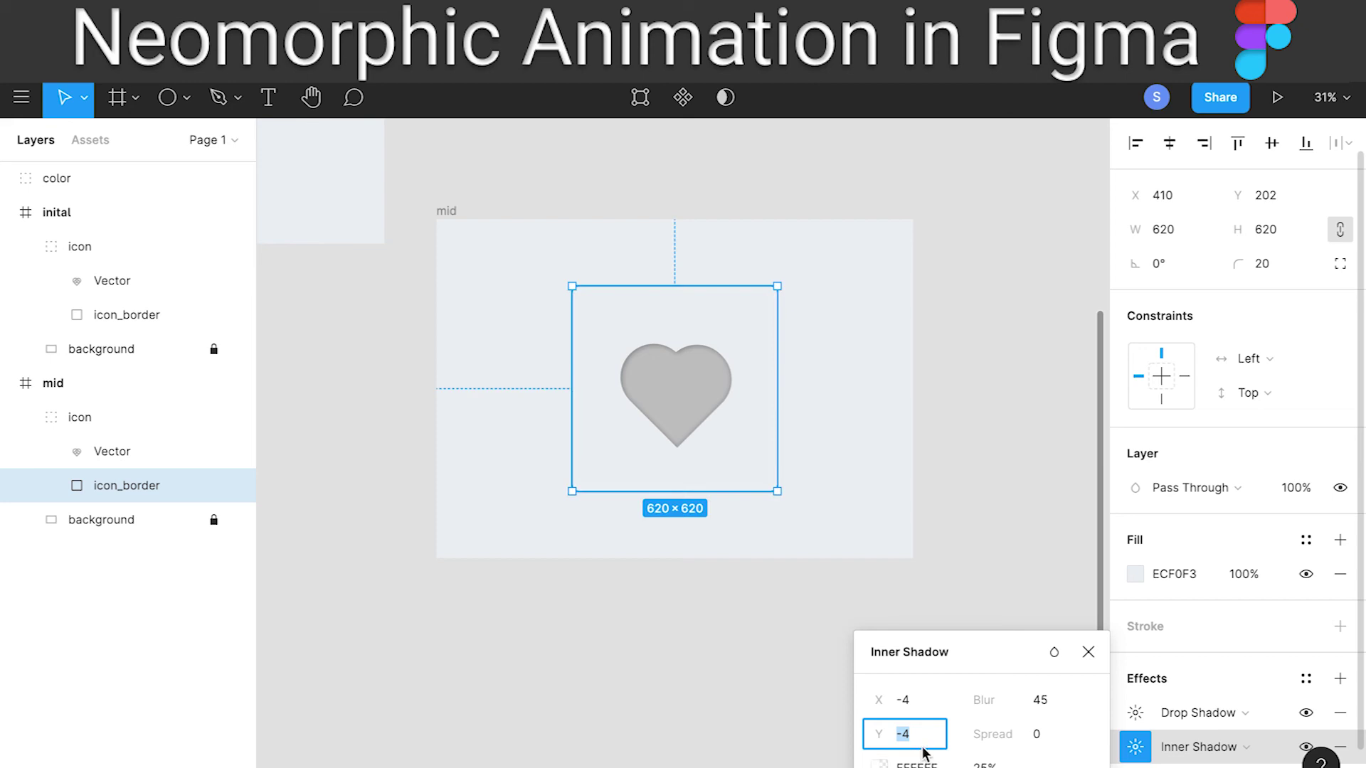
Lower the inner shadow's blur to 39 and change its color to gray (7C7878)
left_click(1037, 704)
key("Down")
key("Down")
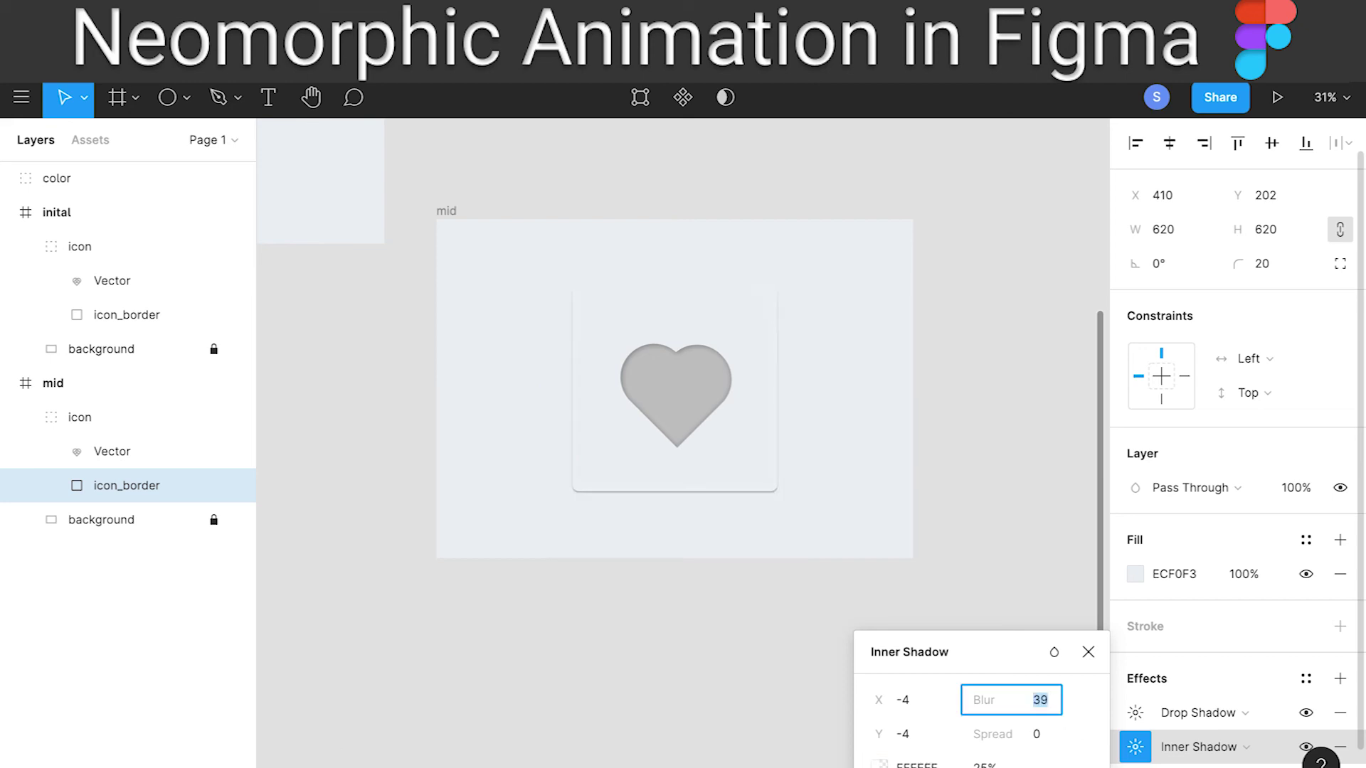
left_click(880, 764)
left_click(604, 399)
left_click_drag(741, 254, 986, 260)
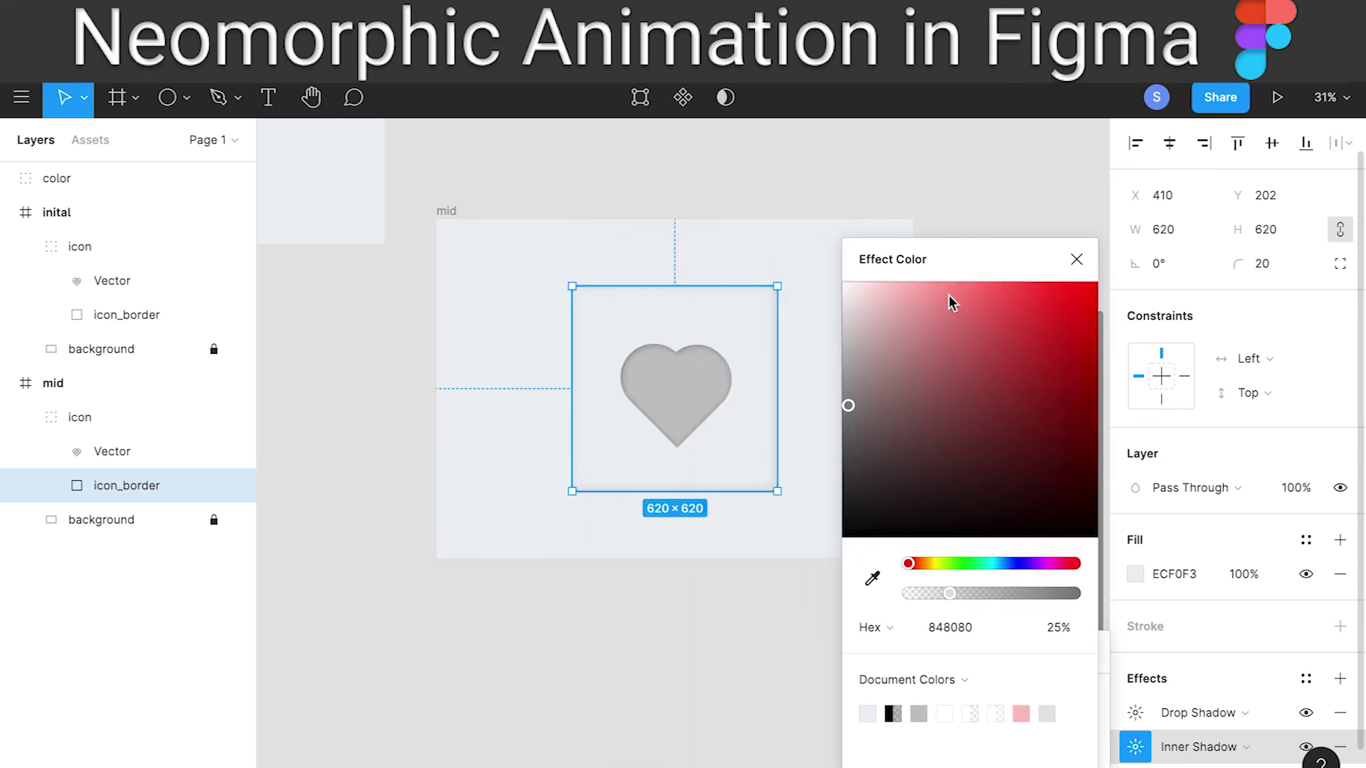
left_click(850, 410)
left_click_drag(850, 409, 850, 414)
left_click(1076, 259)
Raise the inner shadow's blur to about 44 and deselect icon_border
left_click_drag(984, 700, 994, 700)
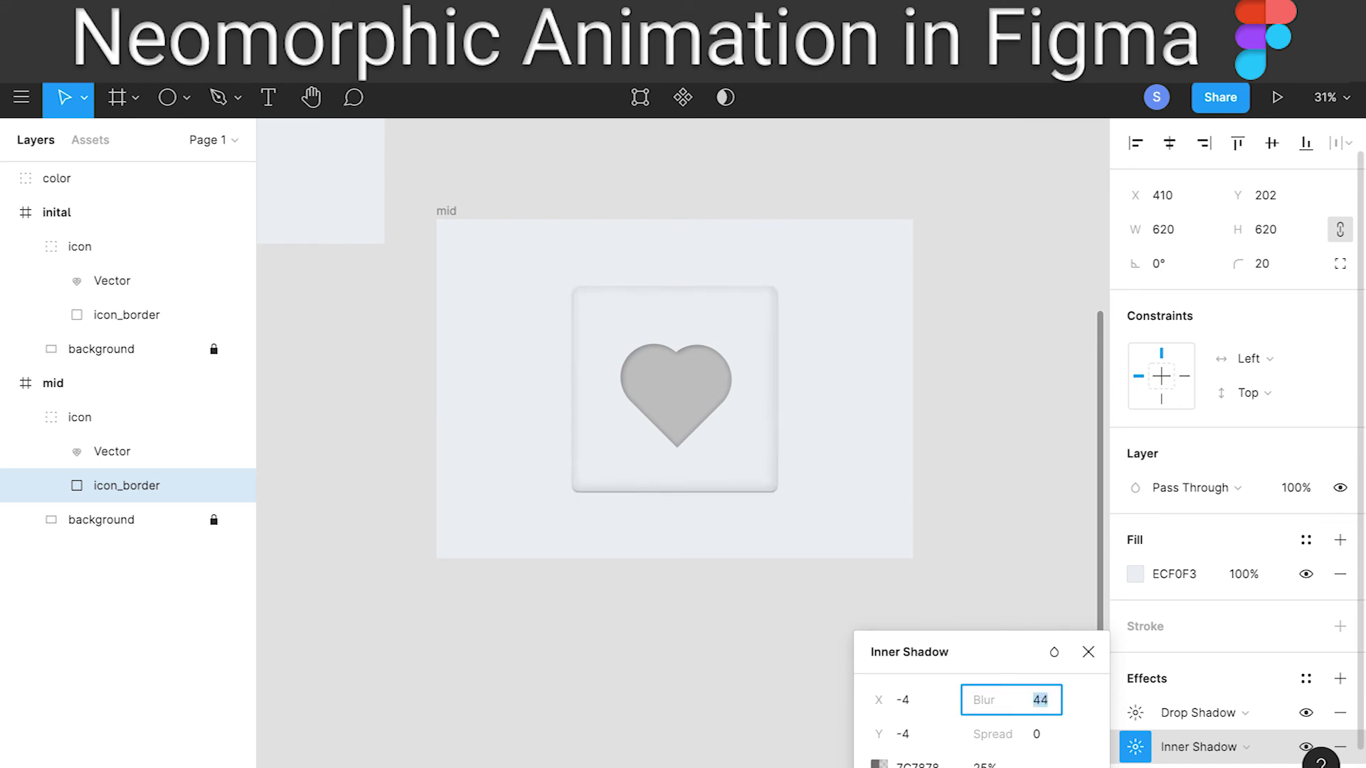
key("Down")
left_click(667, 664)
Collapse the mid and inital layers and duplicate the inital frame
scroll(1019, 402, "down", 2)
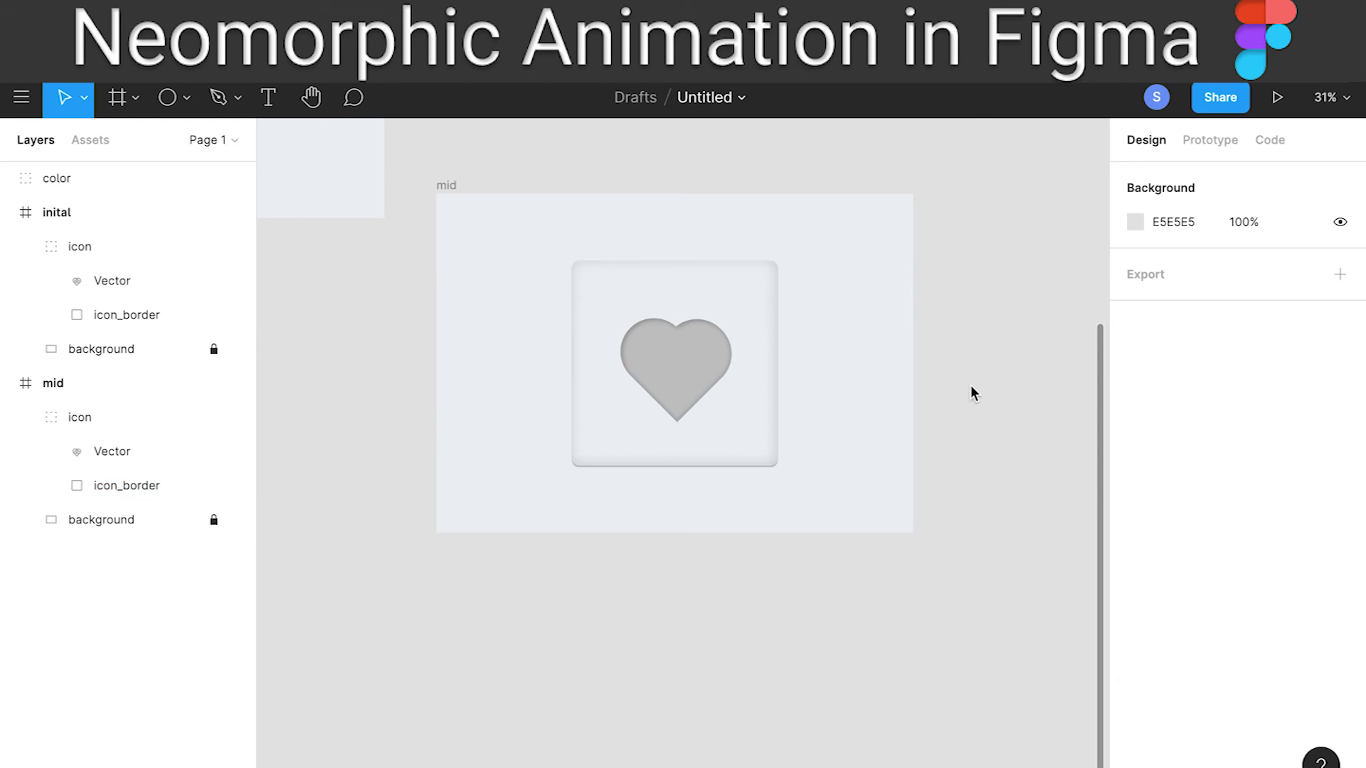
scroll(954, 378, "down", 3)
scroll(833, 329, "down", 2)
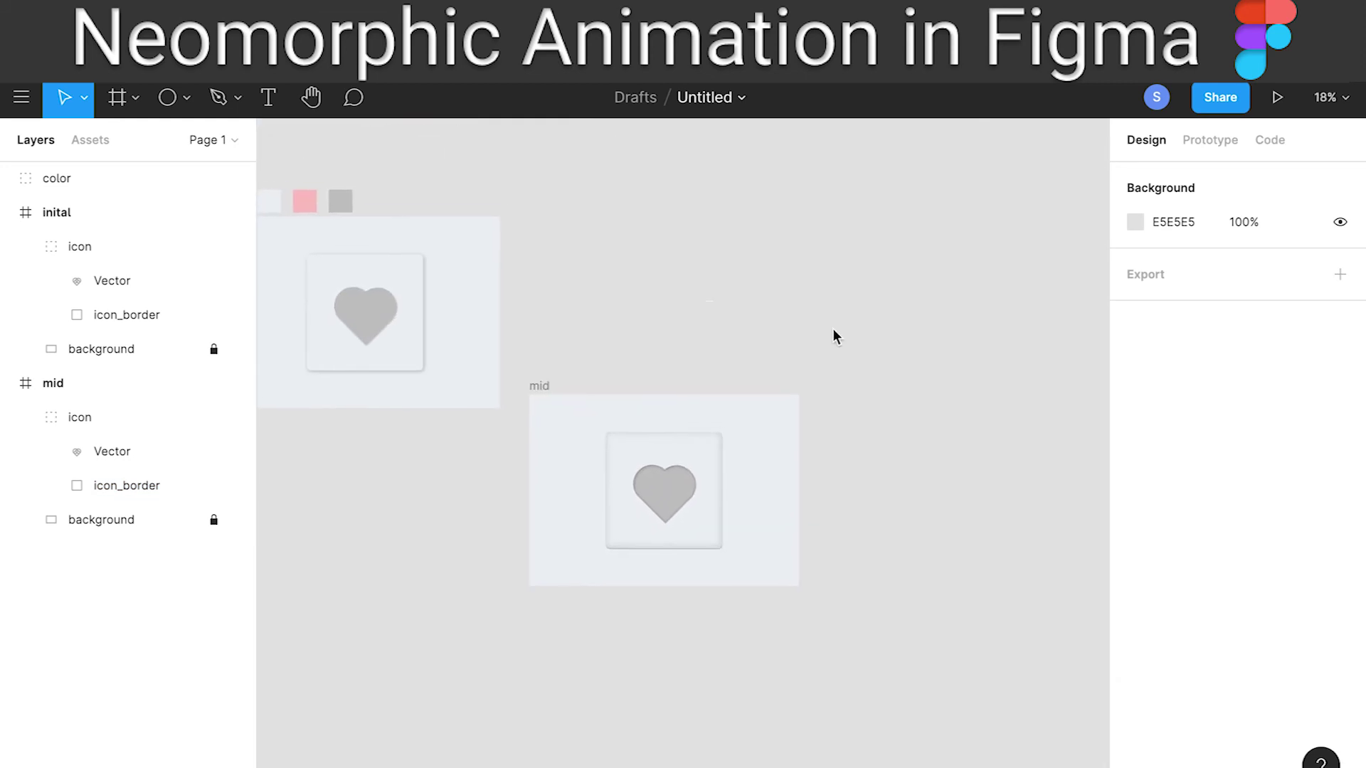
left_click(7, 384)
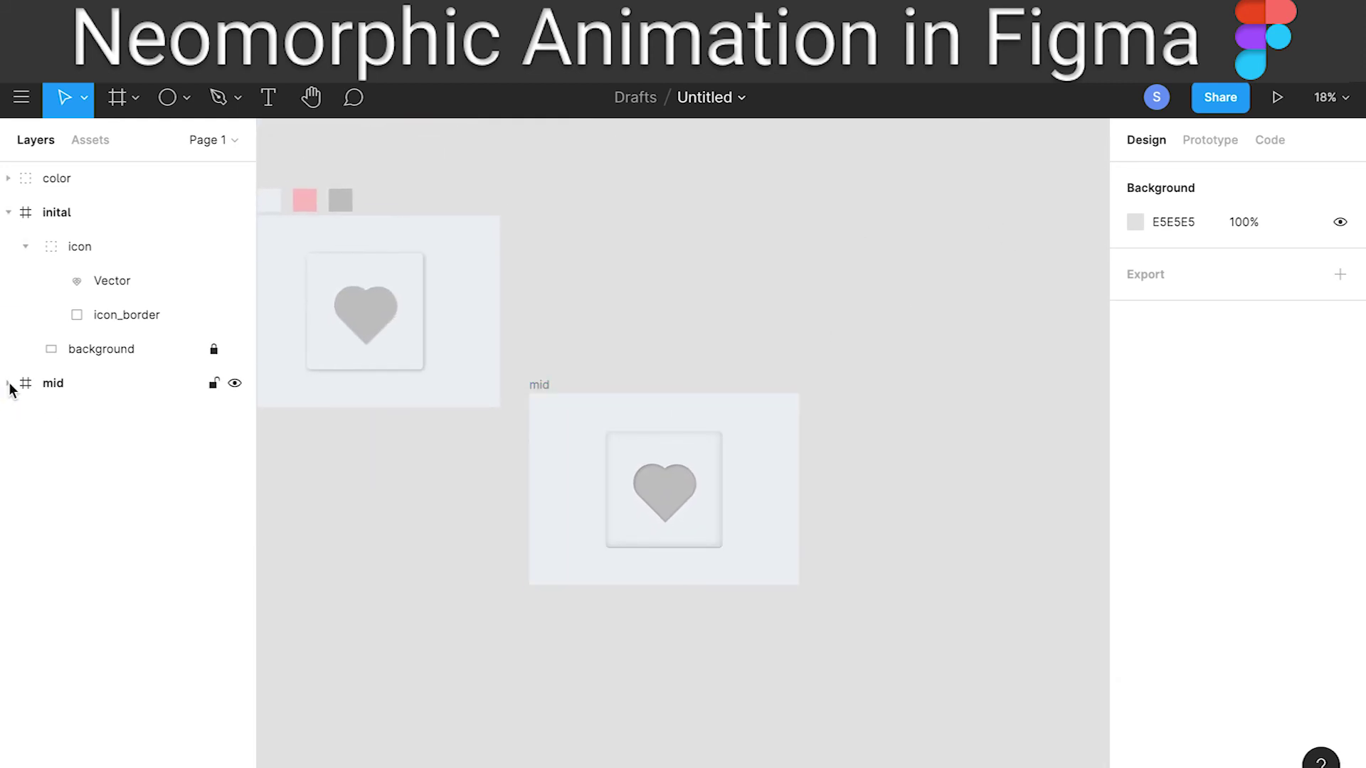
left_click(8, 215)
left_click(56, 212)
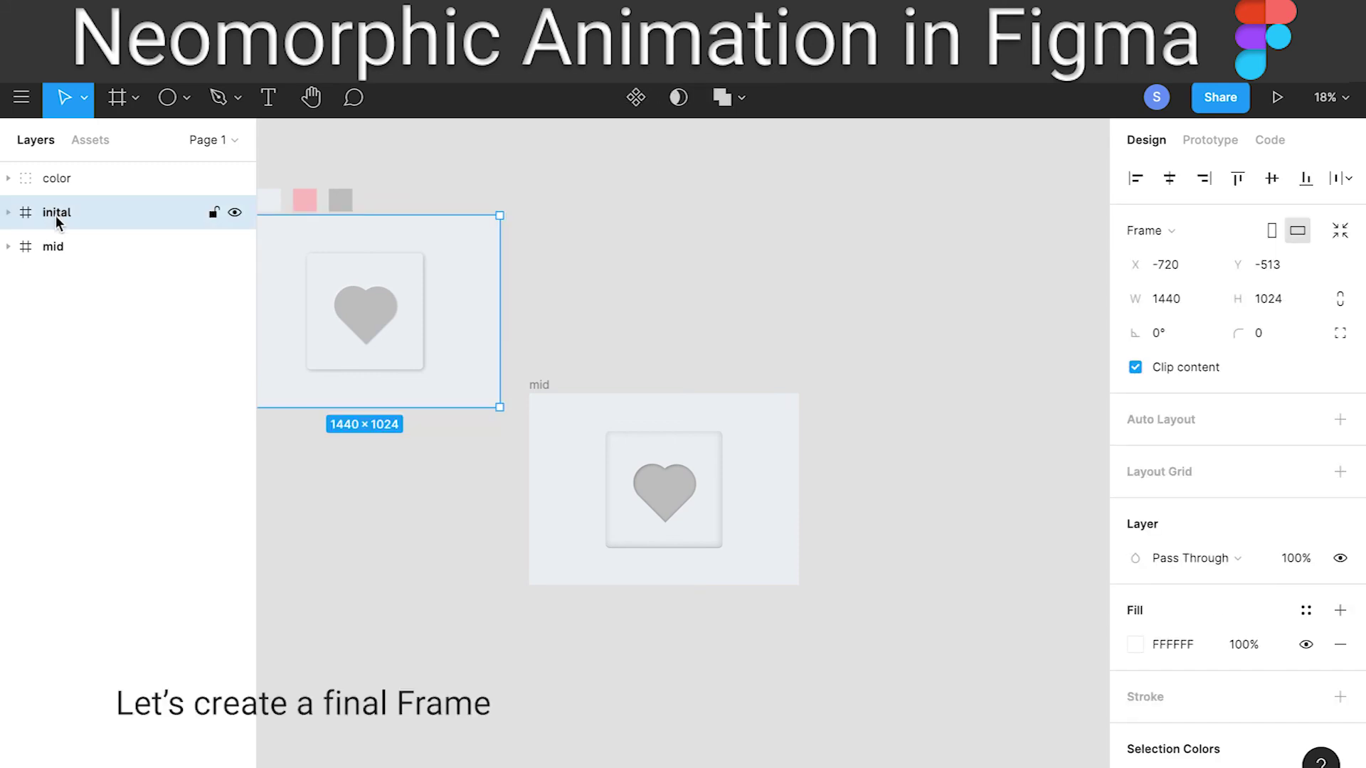
key("ctrl+c")
key("ctrl+v")
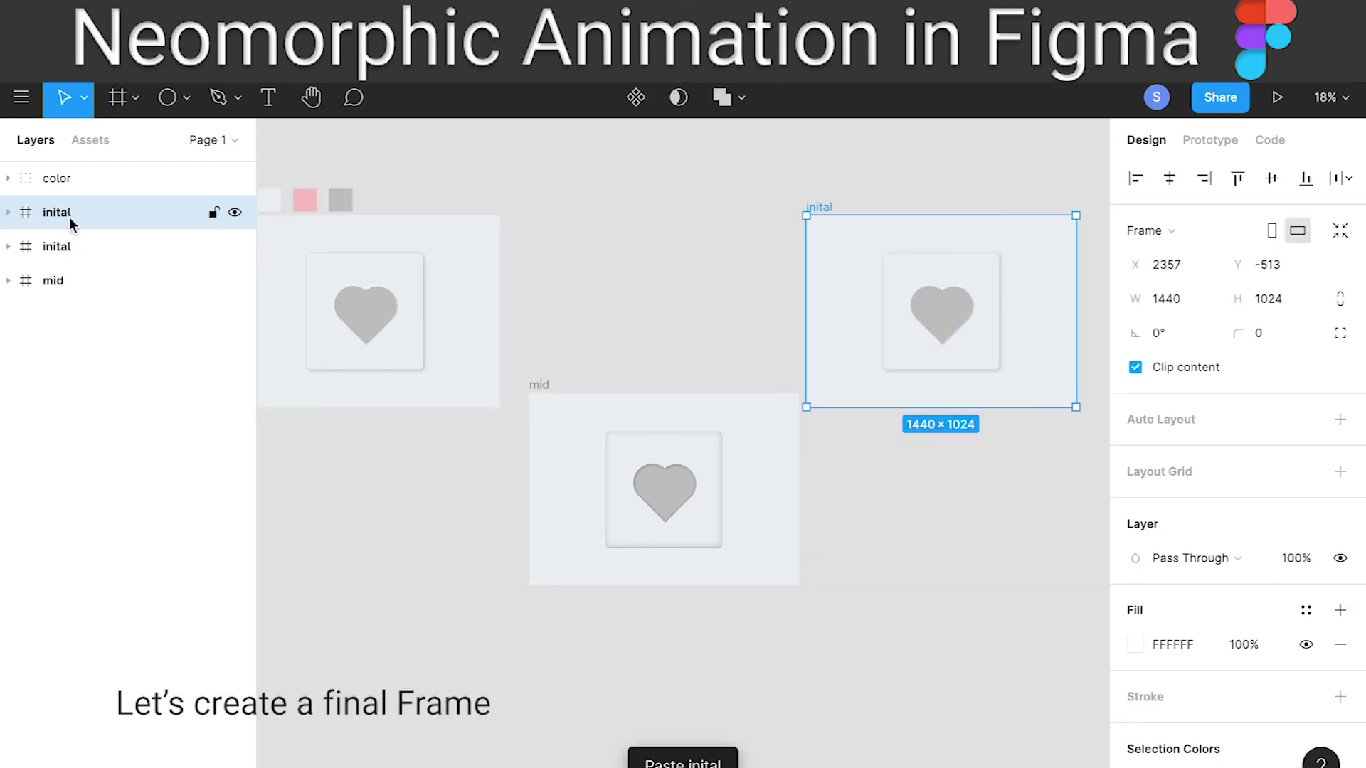
Move the duplicated frame below mid in the layer order and rename it final
left_click_drag(71, 270, 66, 298)
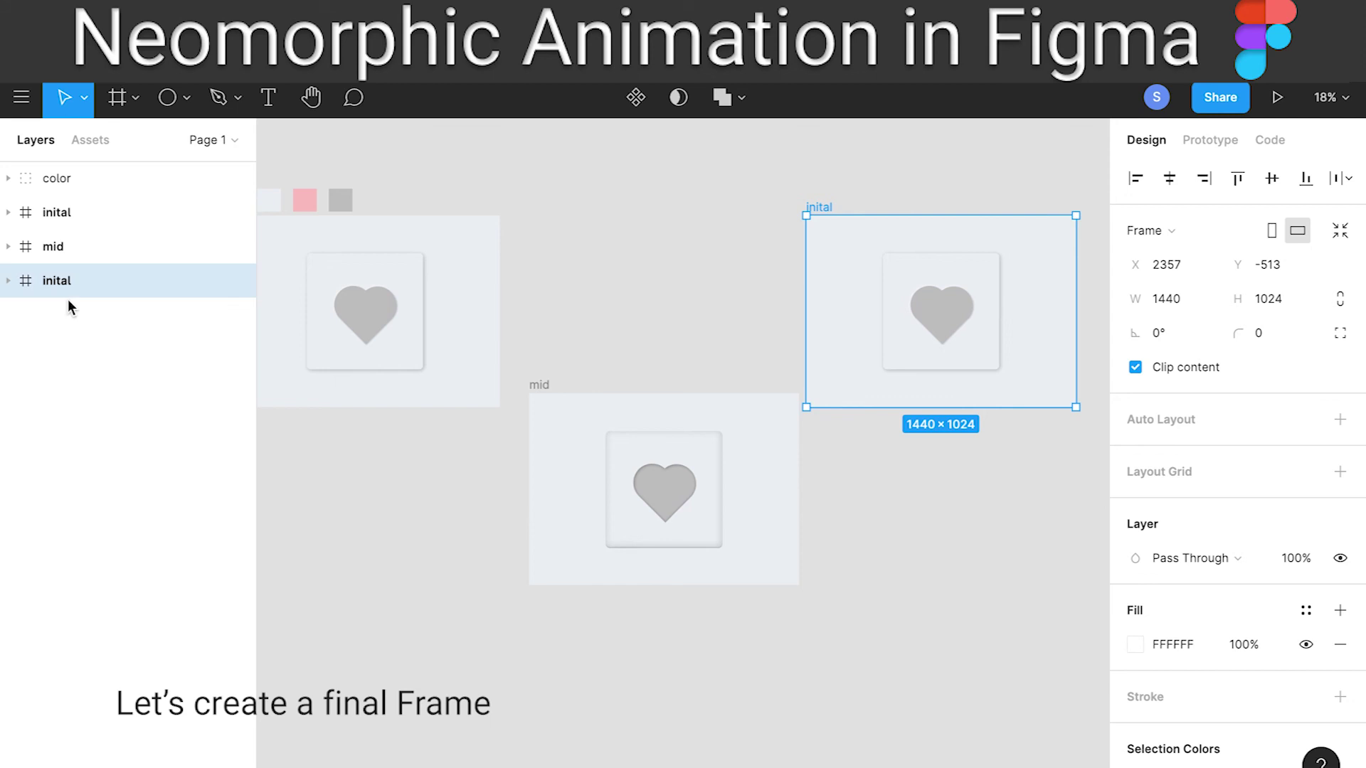
double_click(62, 279)
type("fi")
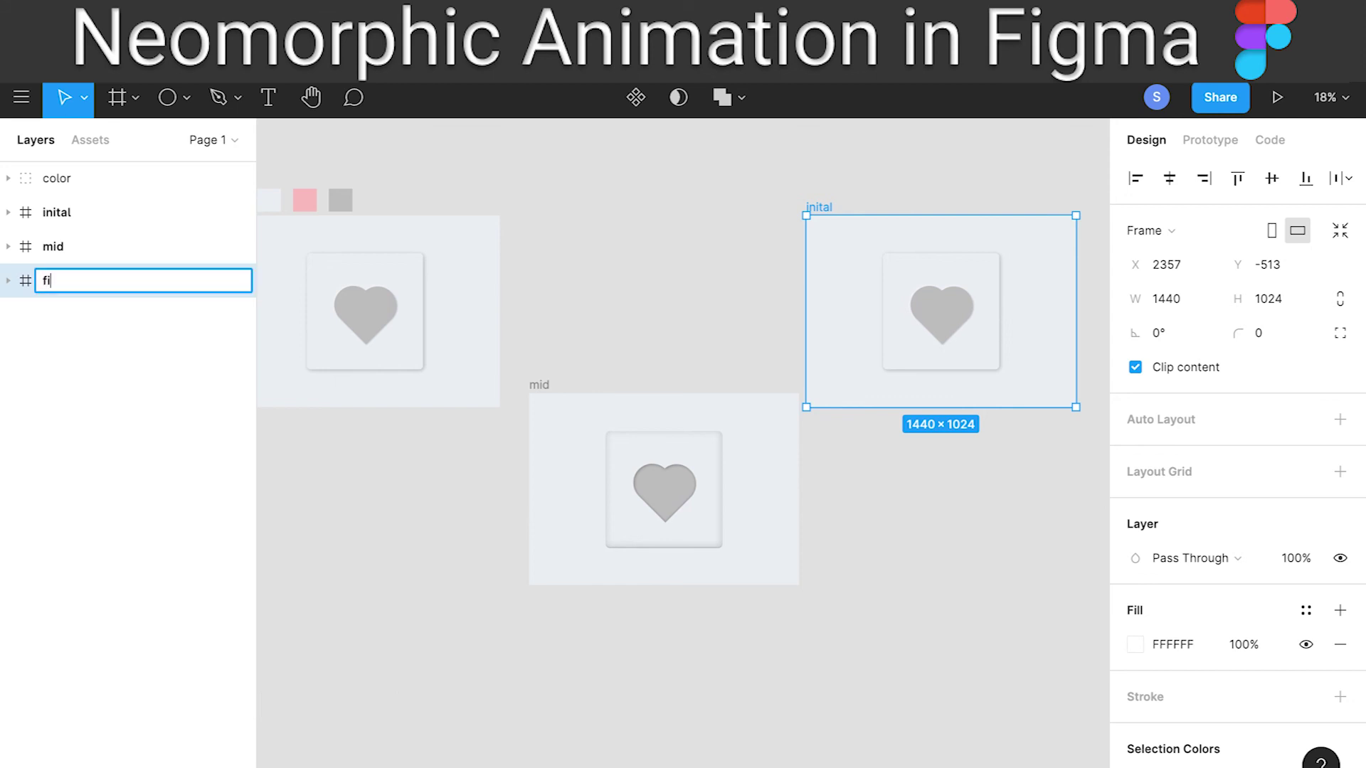
type("nal")
left_click(78, 462)
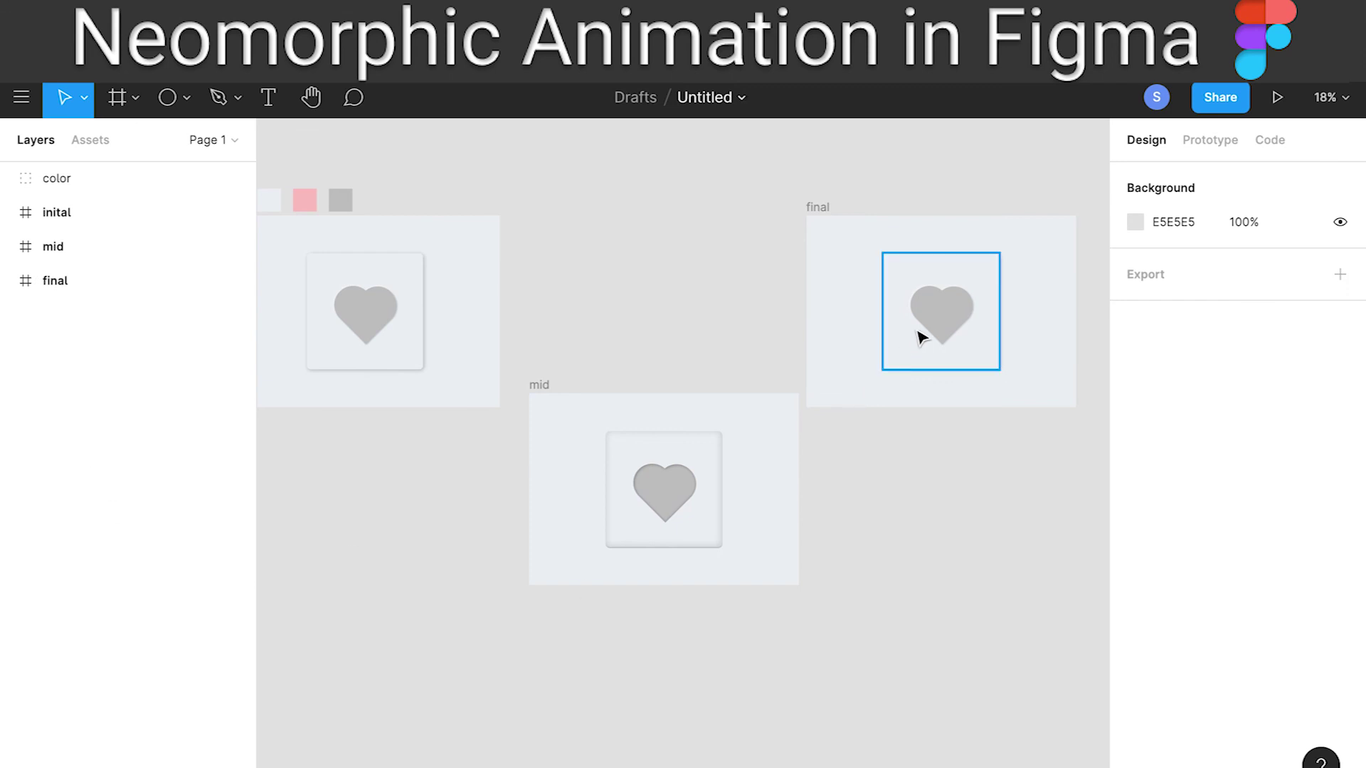
Fill the final frame's heart Vector with the pink sampled from the color swatches
left_click(9, 280)
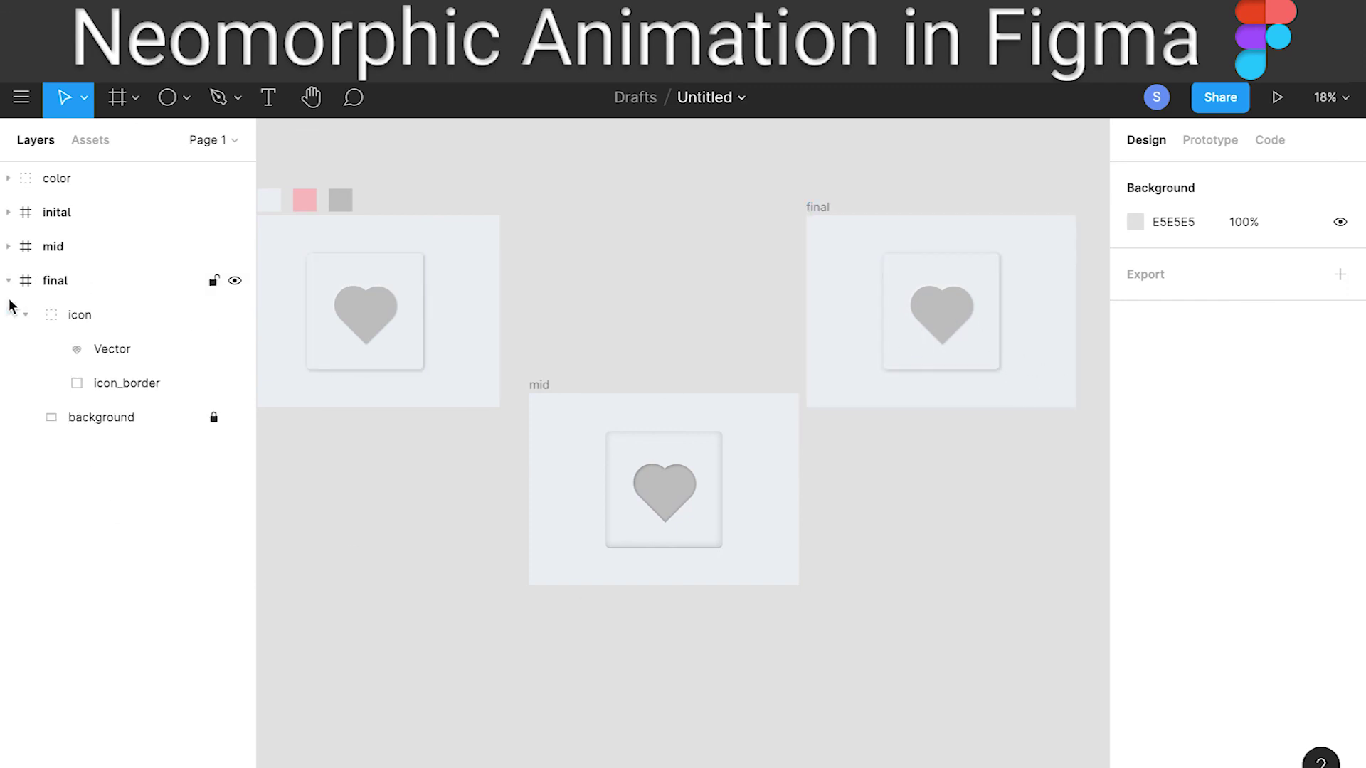
left_click(98, 352)
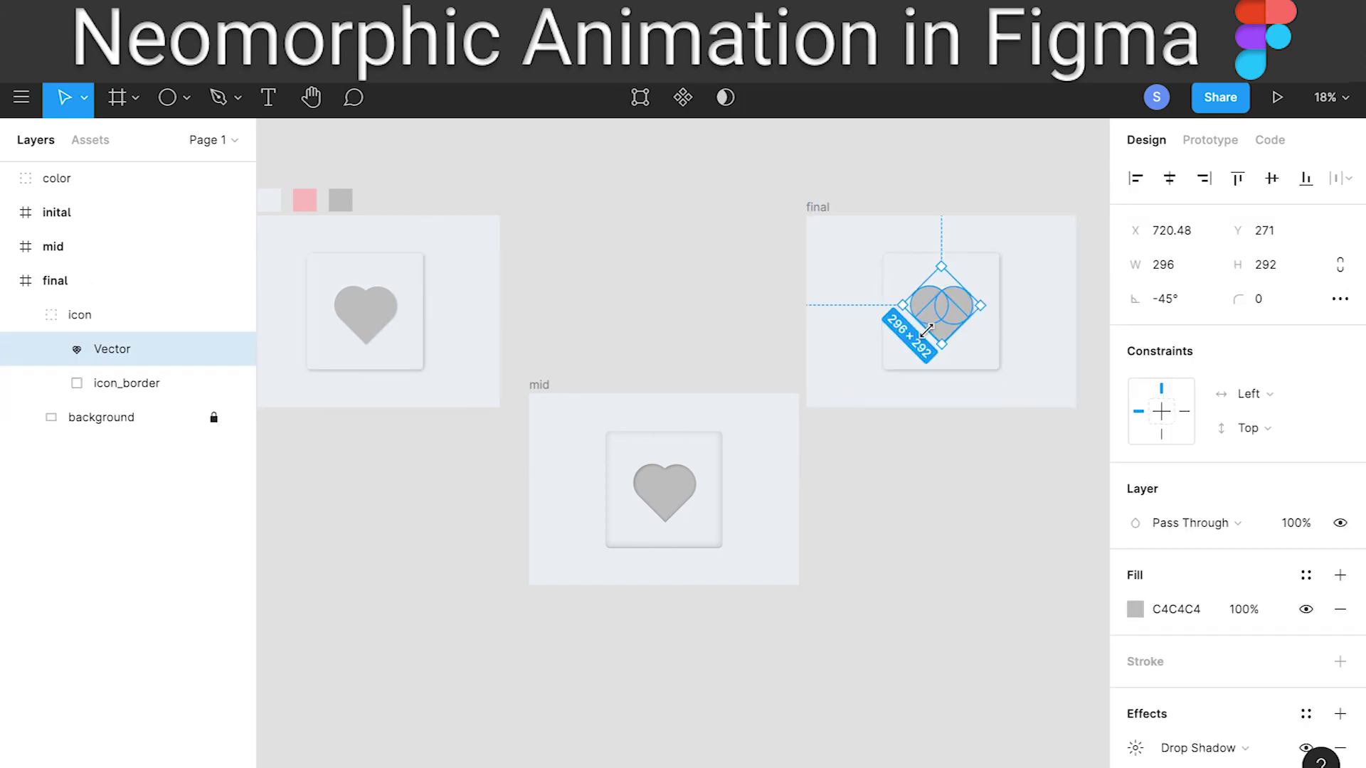
left_click(1135, 609)
left_click(884, 573)
left_click(305, 201)
left_click(1087, 256)
left_click(945, 518)
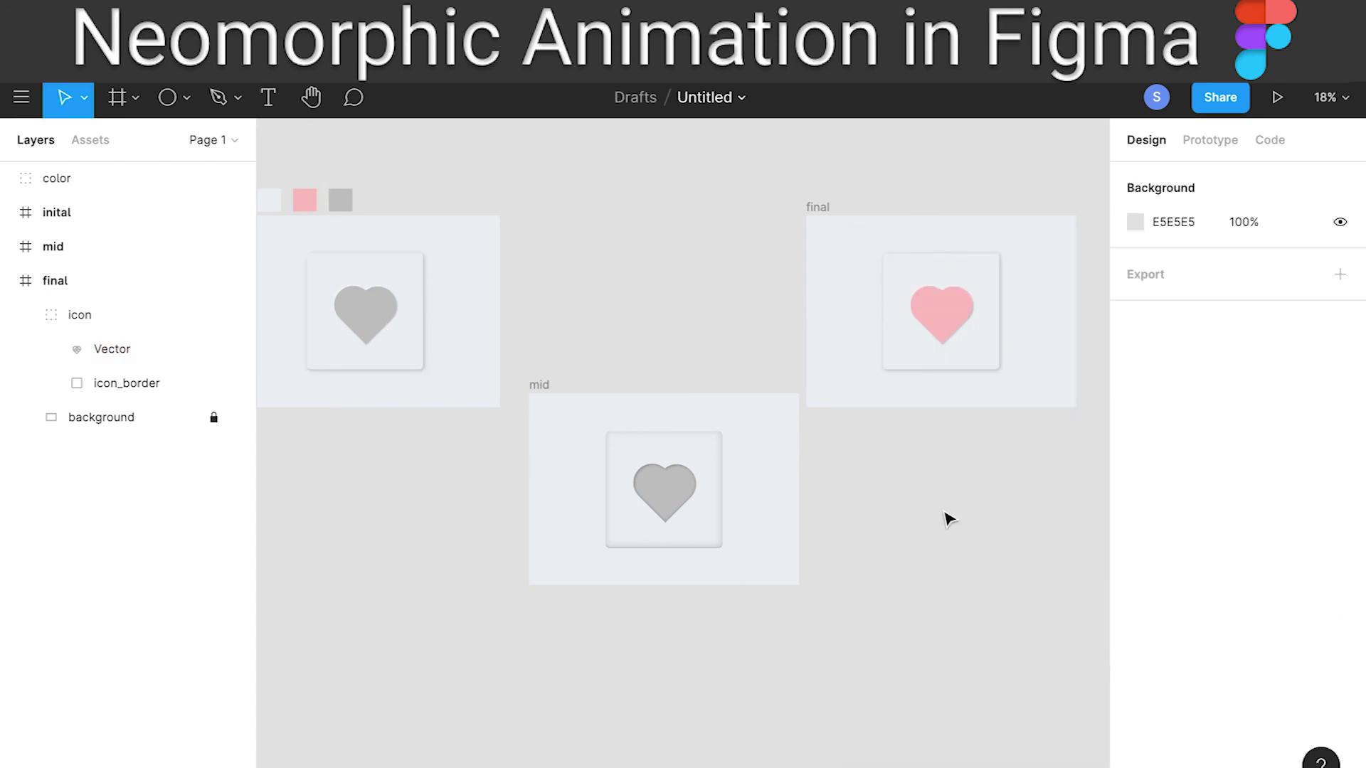
Collapse the final frame's layers and reposition the frame to about X 2431, Y -595
left_click_drag(948, 457, 941, 474)
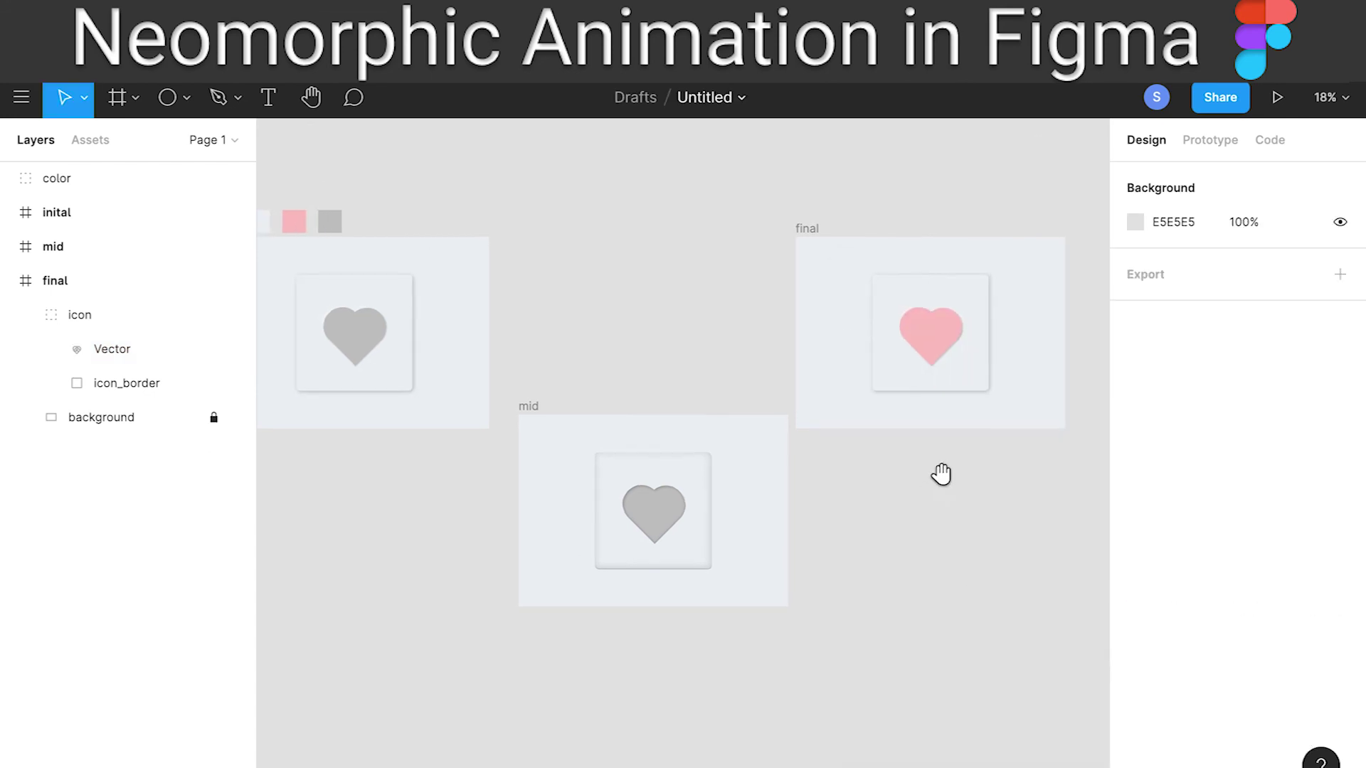
left_click(13, 281)
left_click(60, 281)
left_click_drag(1039, 335, 1055, 311)
left_click_drag(656, 509, 692, 497)
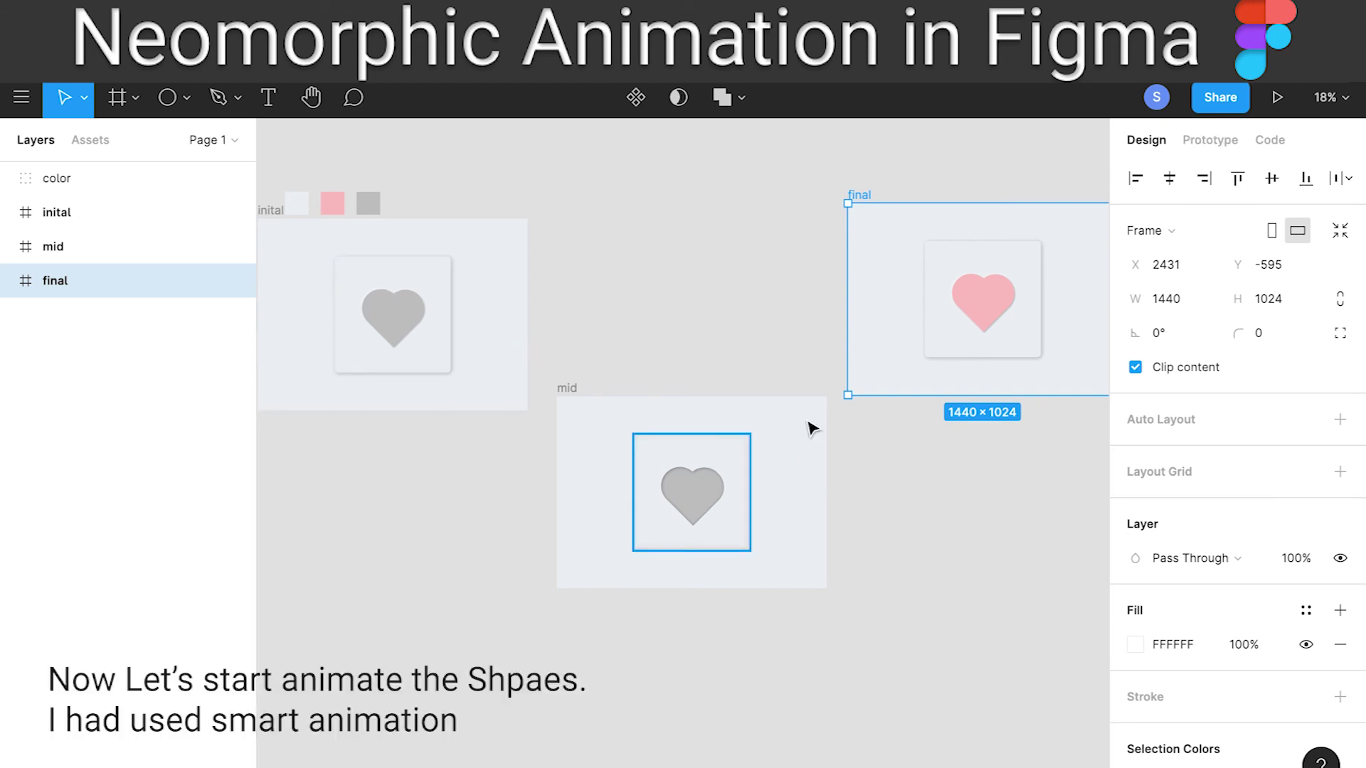
Create a prototype connection from the inital frame's icon to the mid frame, triggered While Hovering
left_click(1200, 145)
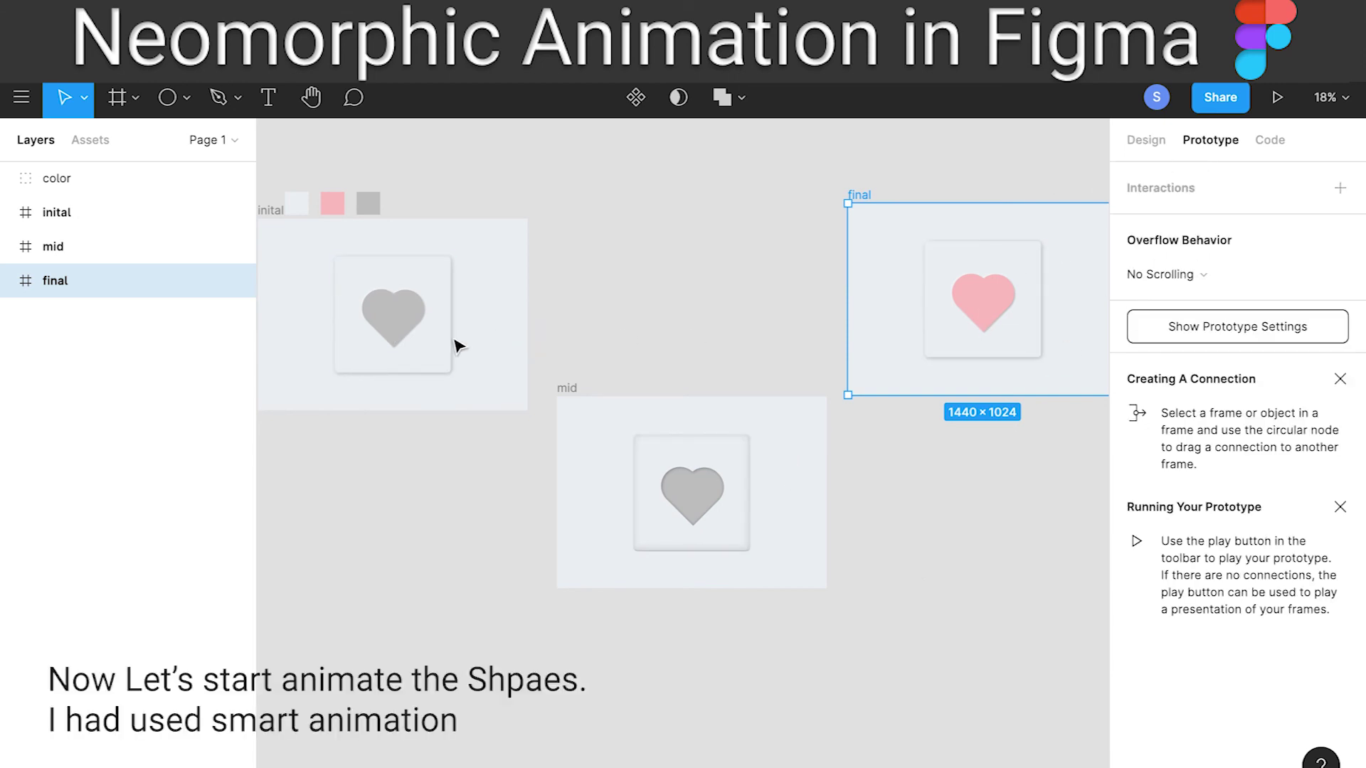
left_click(396, 335)
left_click_drag(451, 315, 615, 451)
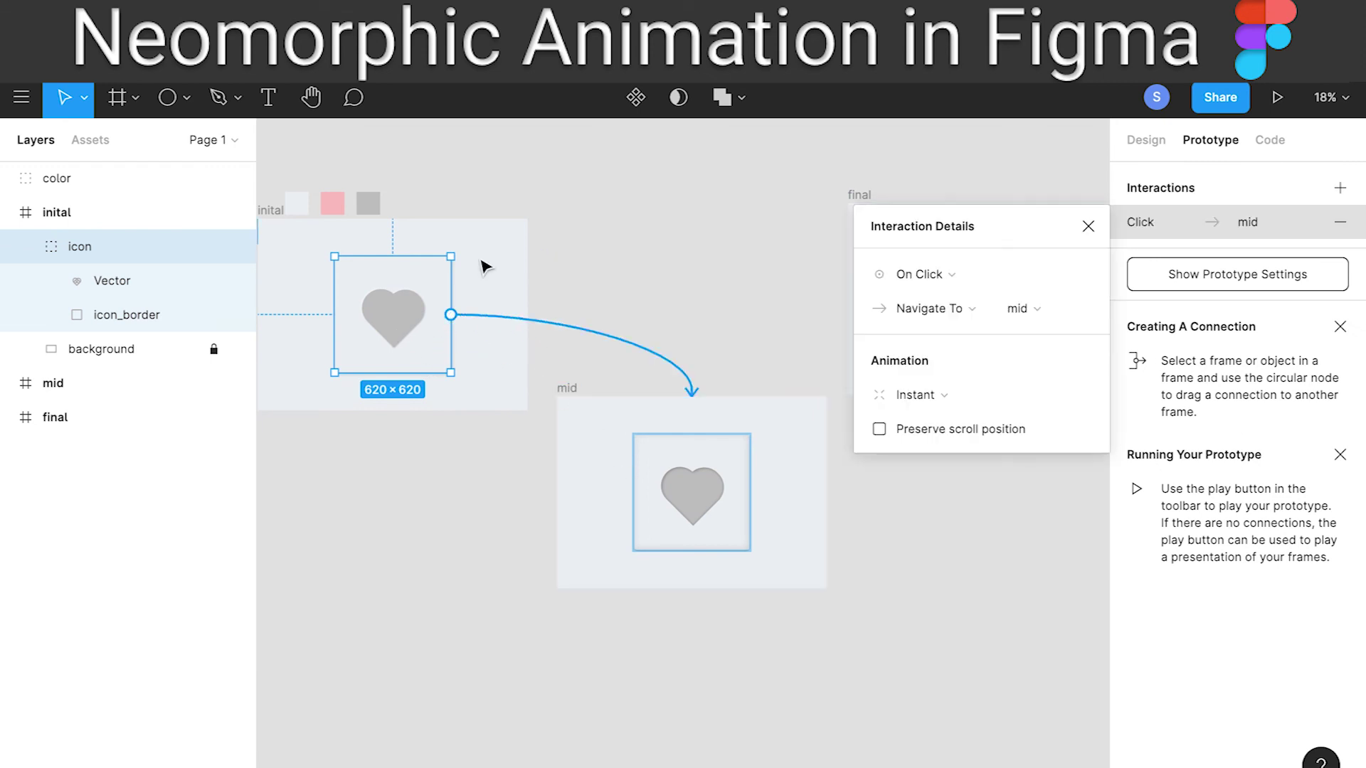
left_click(953, 281)
left_click(943, 325)
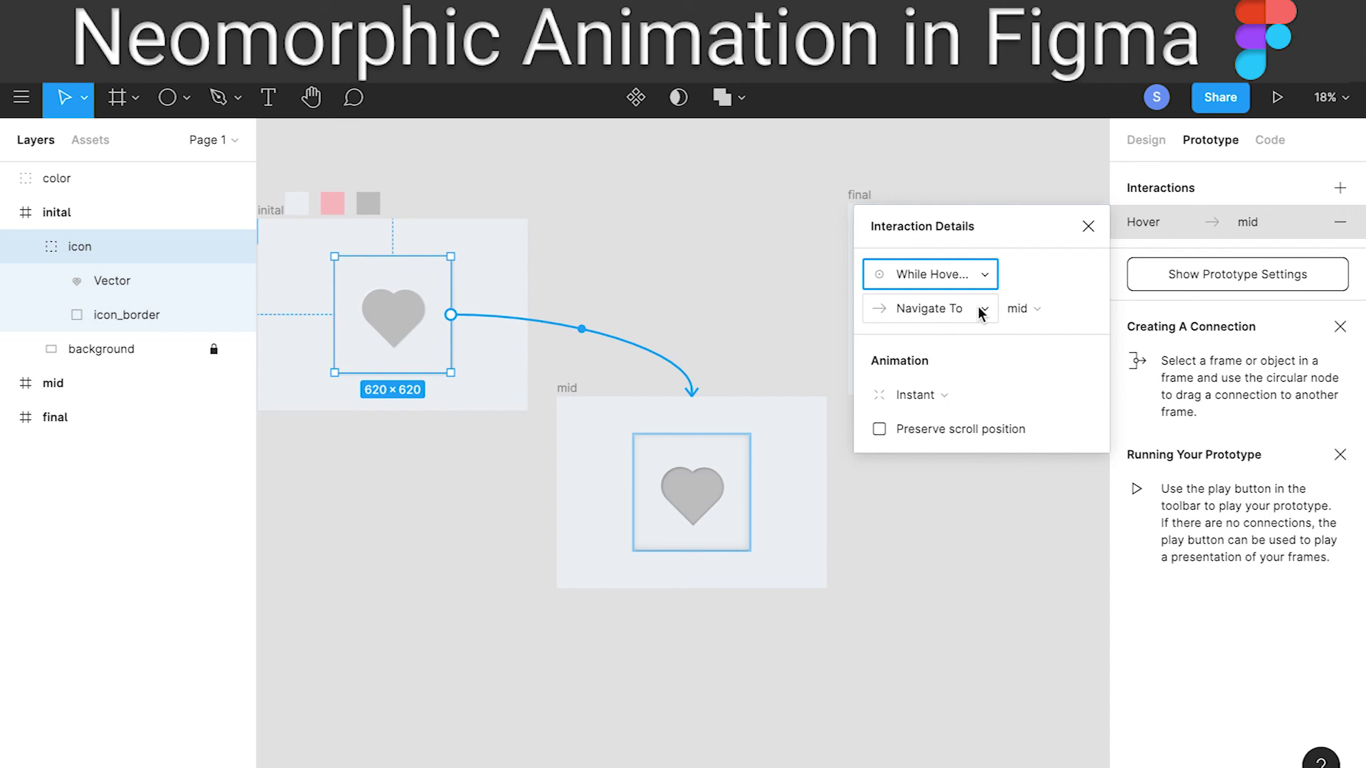
Set the hover interaction's animation to Smart Animate with Ease In and a 100 ms duration
left_click(915, 394)
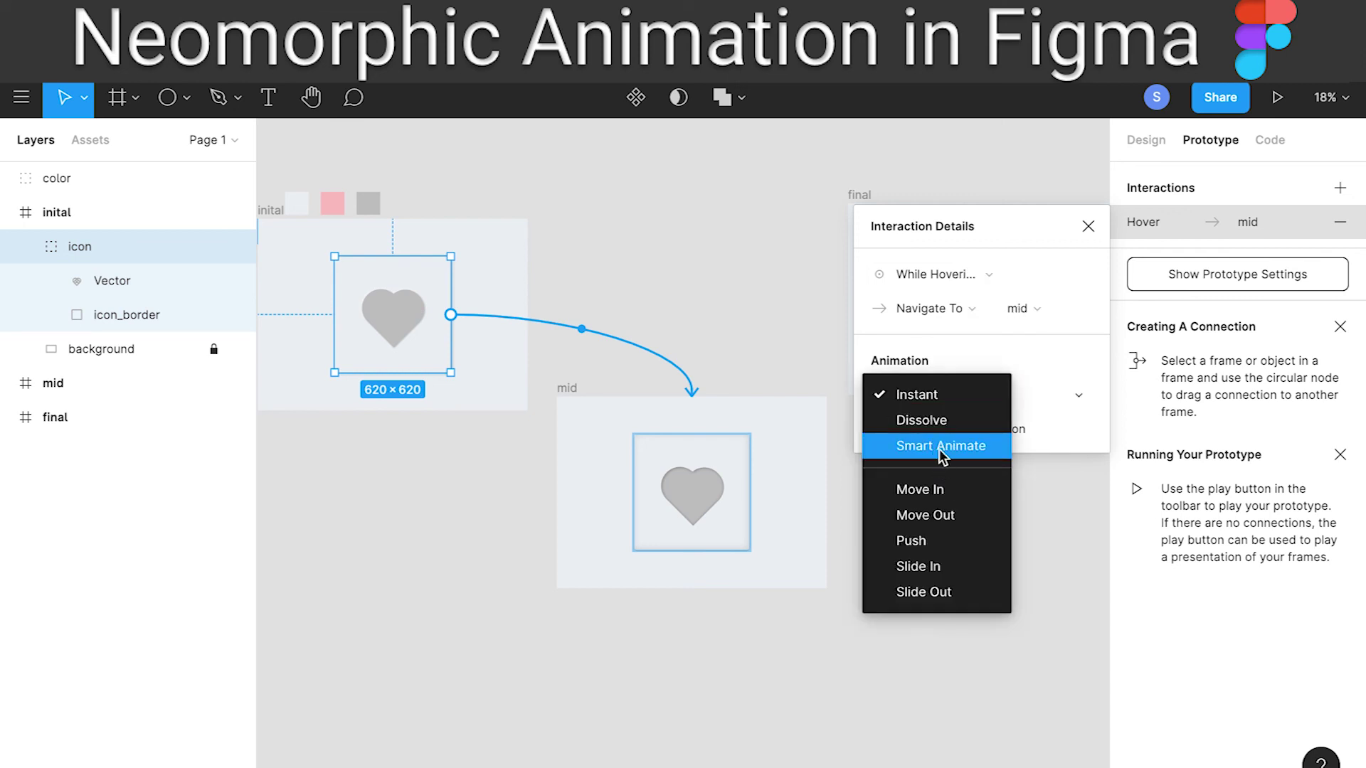
left_click(940, 446)
left_click(945, 429)
left_click(946, 407)
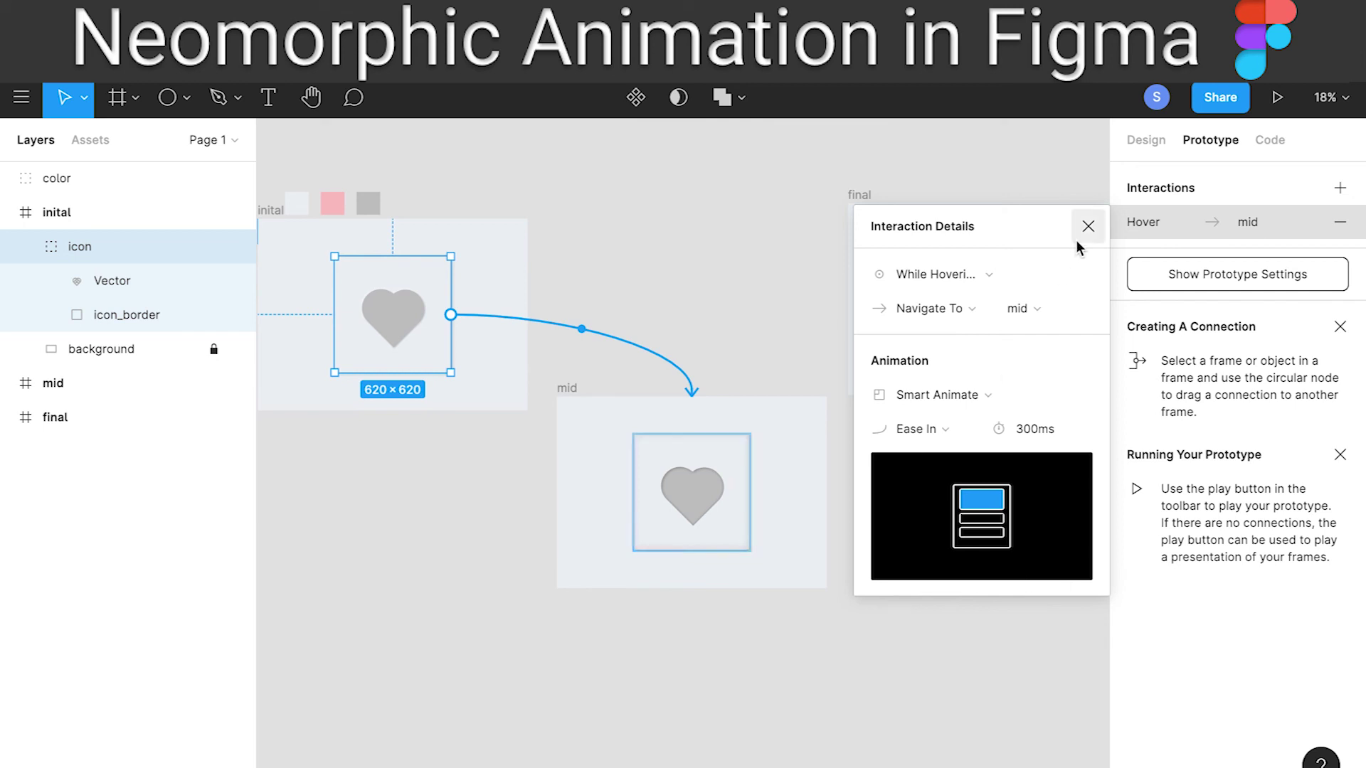
left_click(1030, 429)
key("BackSpace")
type("1")
left_click(740, 302)
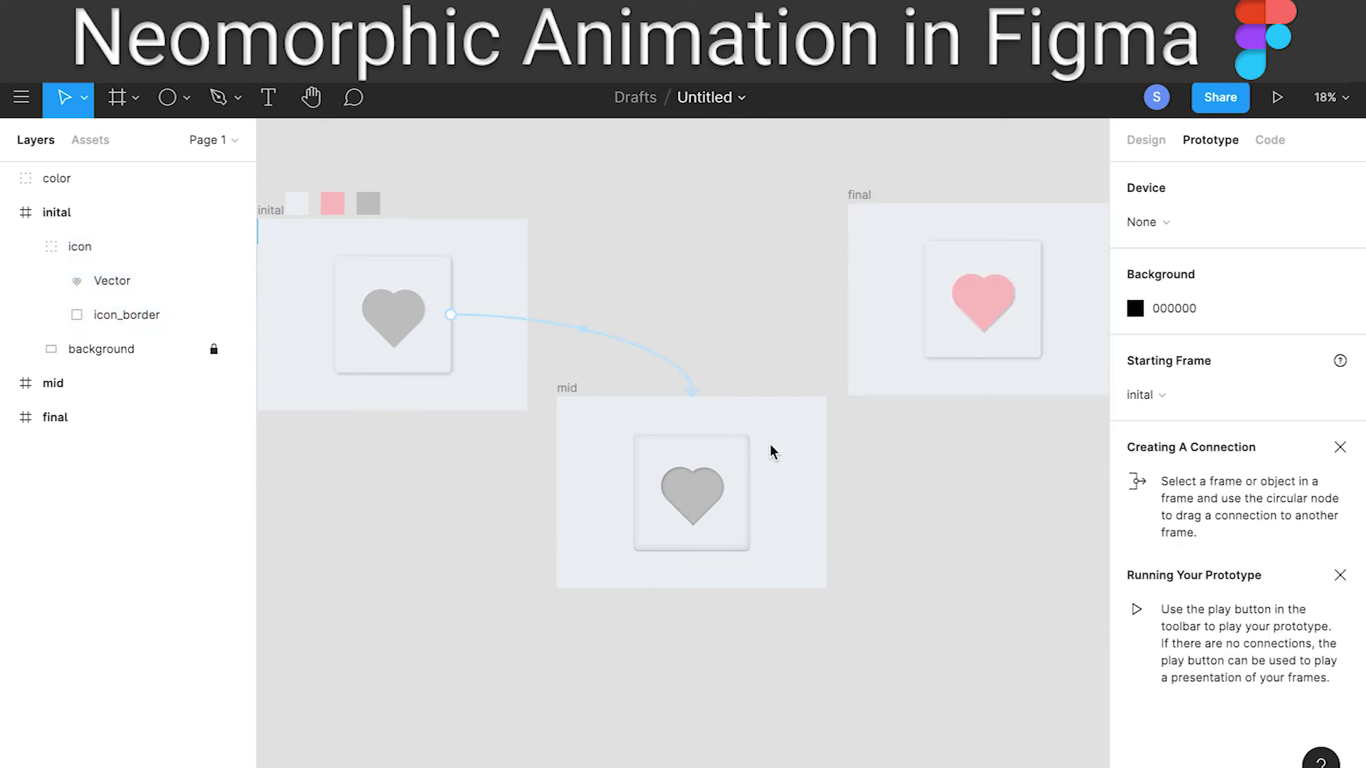
Connect the mid frame's icon to the final frame with an On Click, Smart Animate interaction
left_click(652, 490)
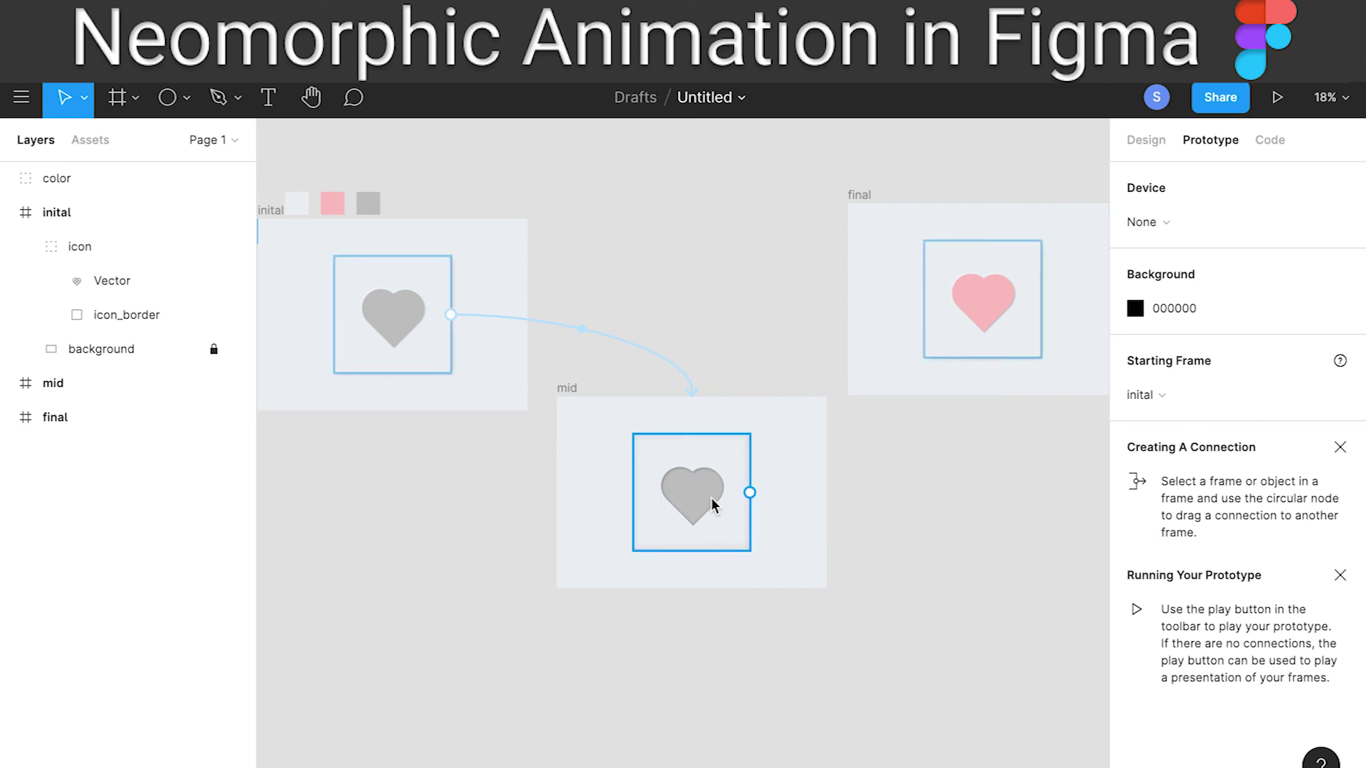
left_click(739, 469)
left_click_drag(750, 492, 925, 306)
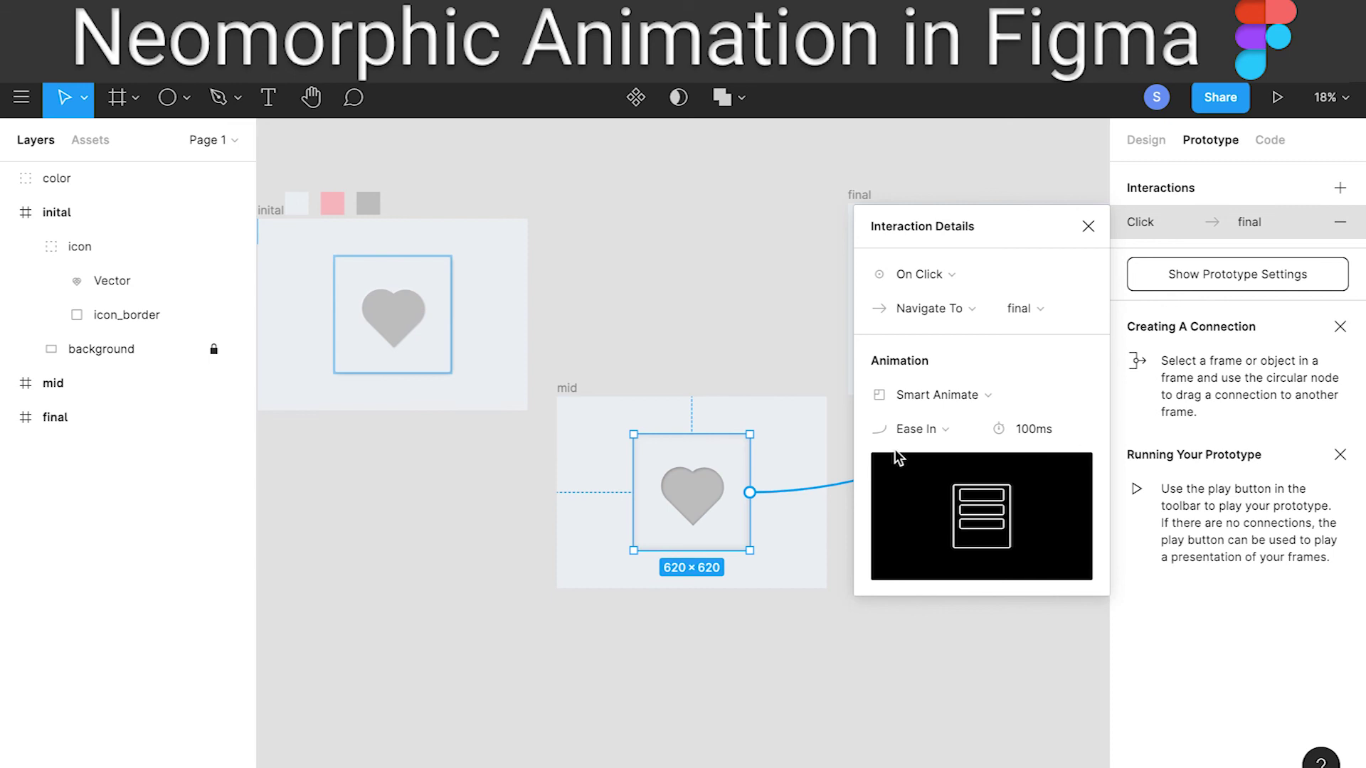
left_click(737, 329)
Connect the final frame's icon back to the inital frame with an On Click, Smart Animate interaction using Ease In at 100 ms
left_click(954, 353)
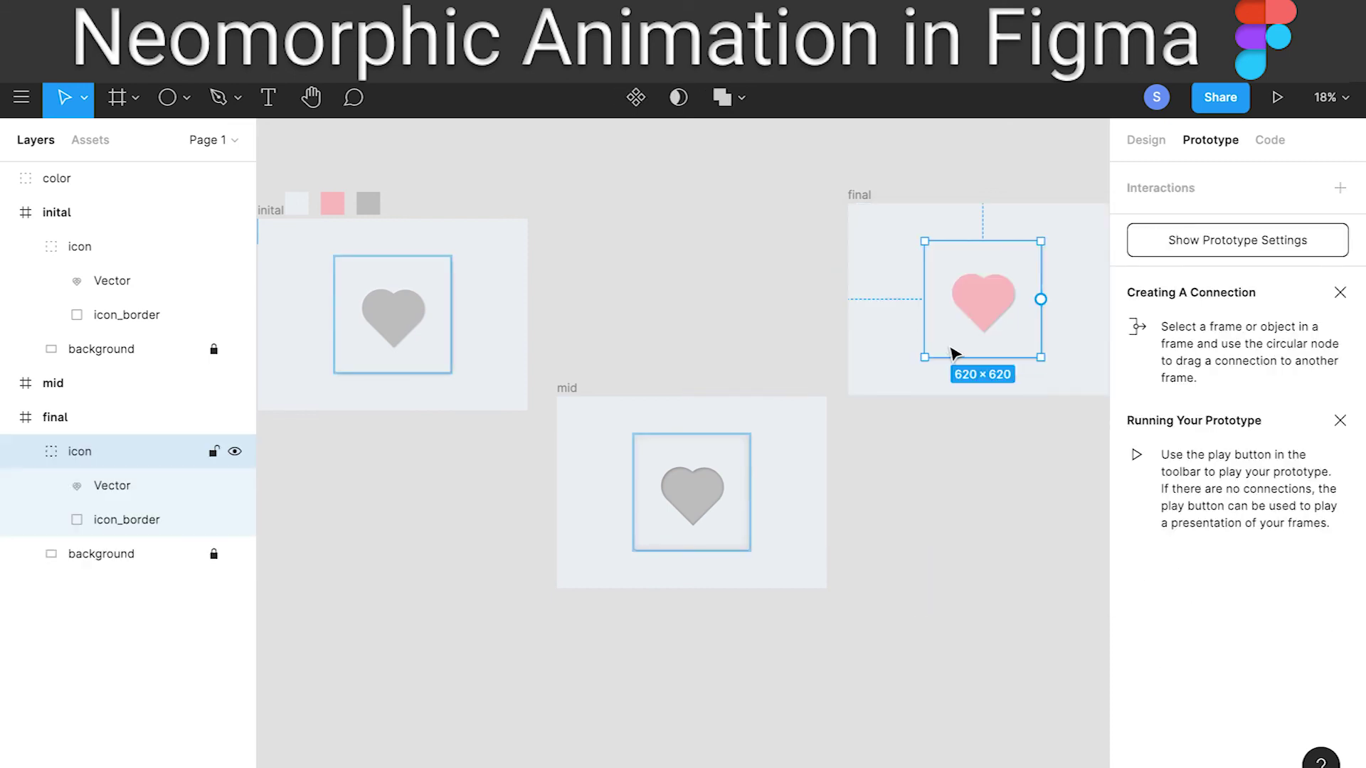
left_click_drag(1040, 299, 530, 314)
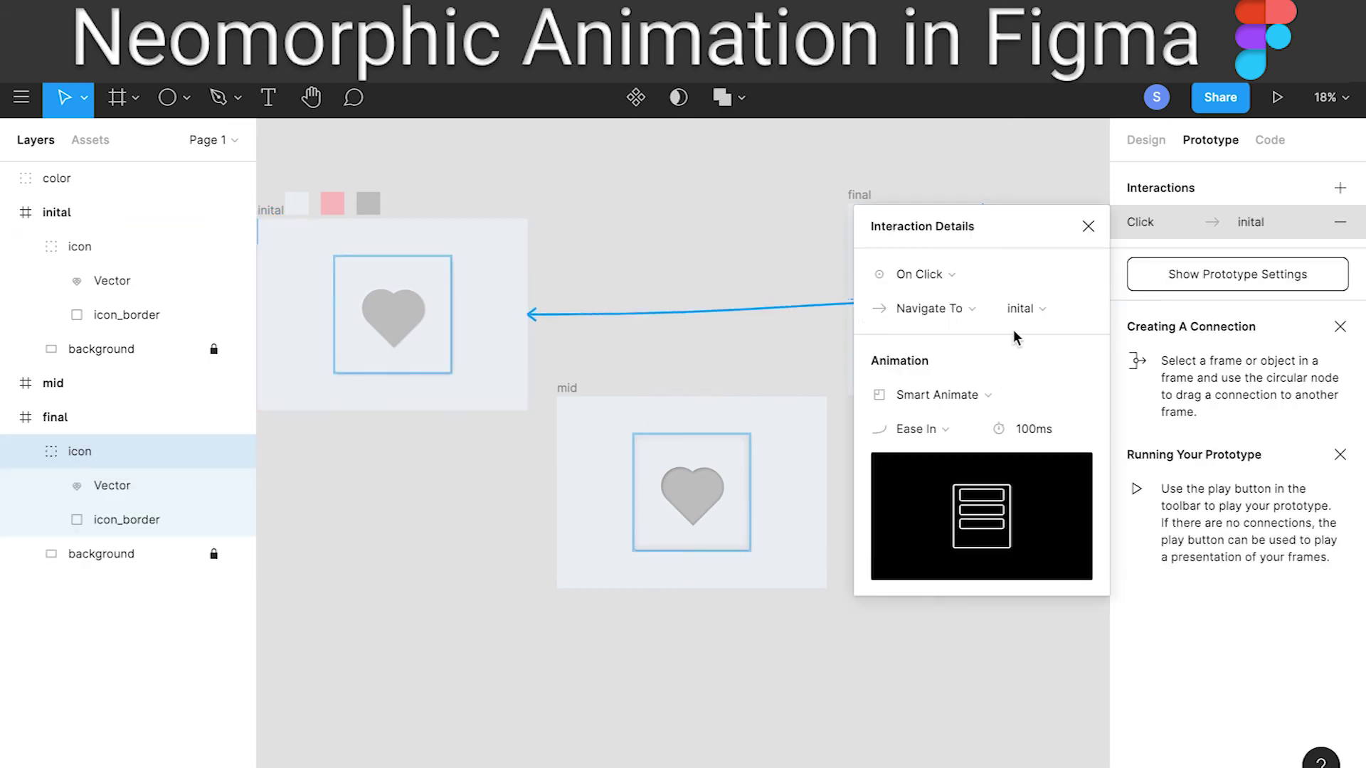
left_click(678, 255)
Run the prototype preview and set its display scaling to Fit – Scale down to fit
left_click(1276, 97)
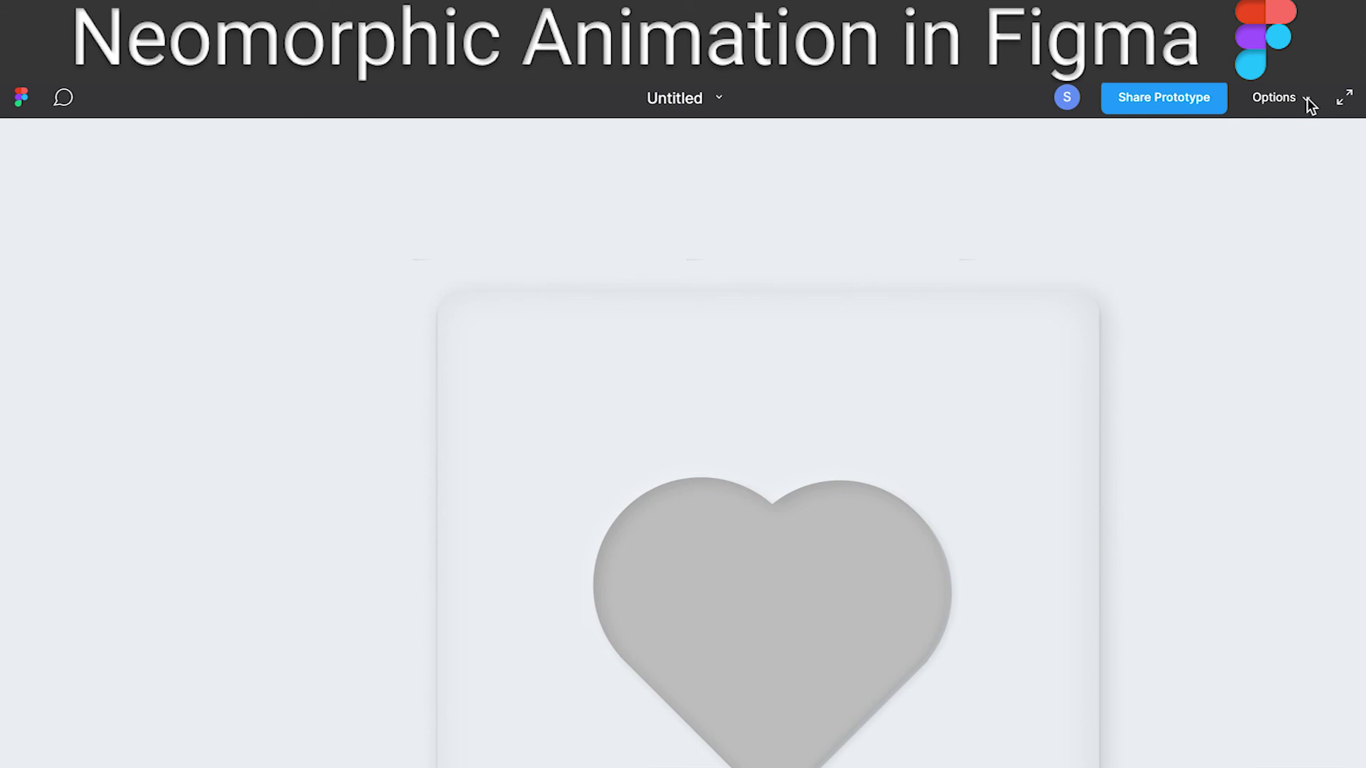
left_click(1308, 96)
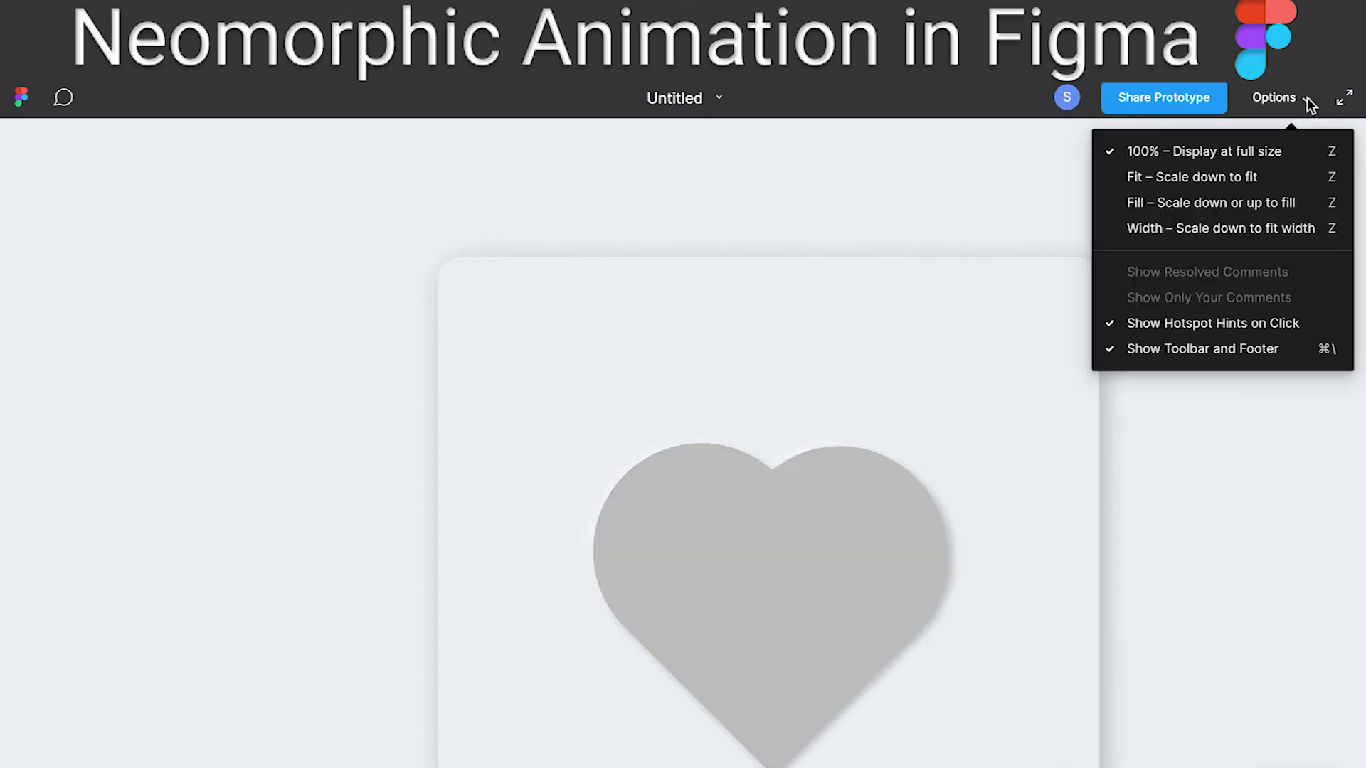
left_click(1251, 178)
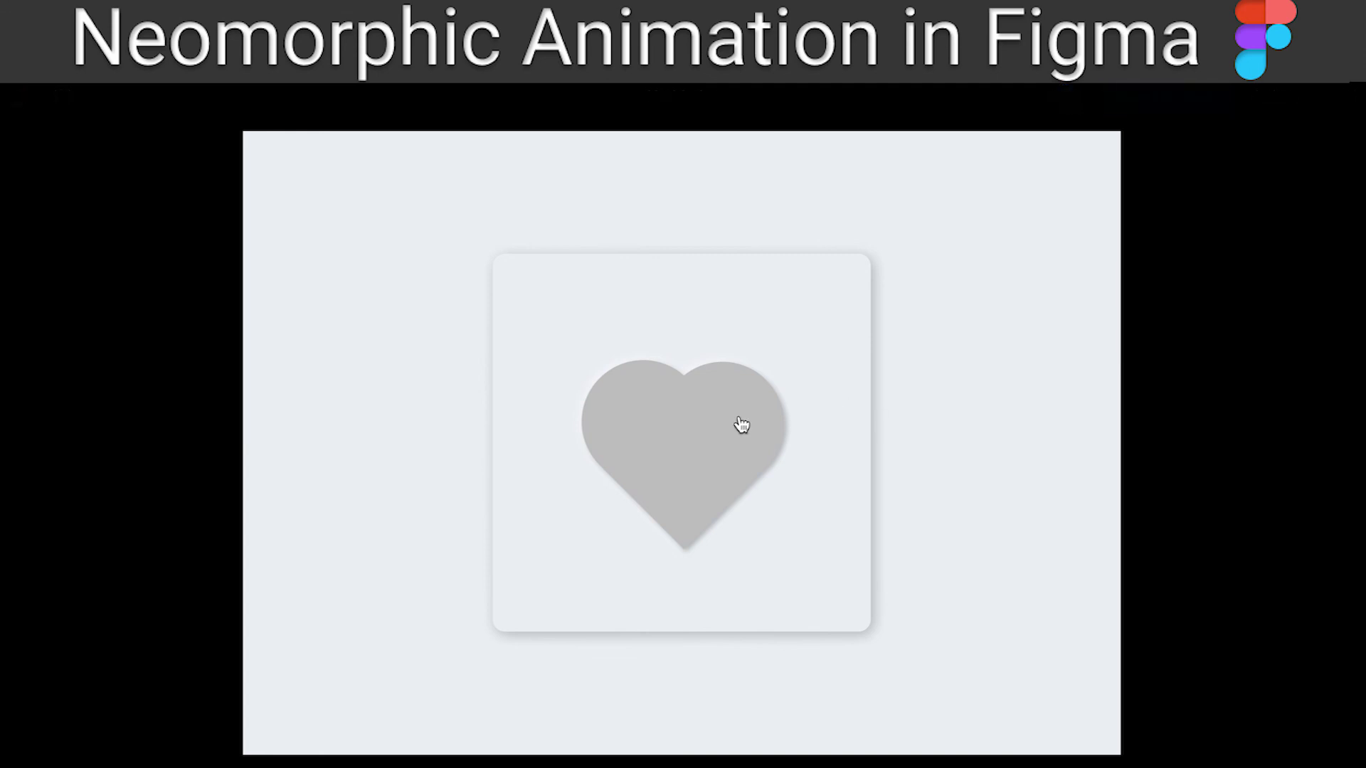
Test the heart icon's hover and click transitions in the preview, and return the editor to design mode
left_click(768, 430)
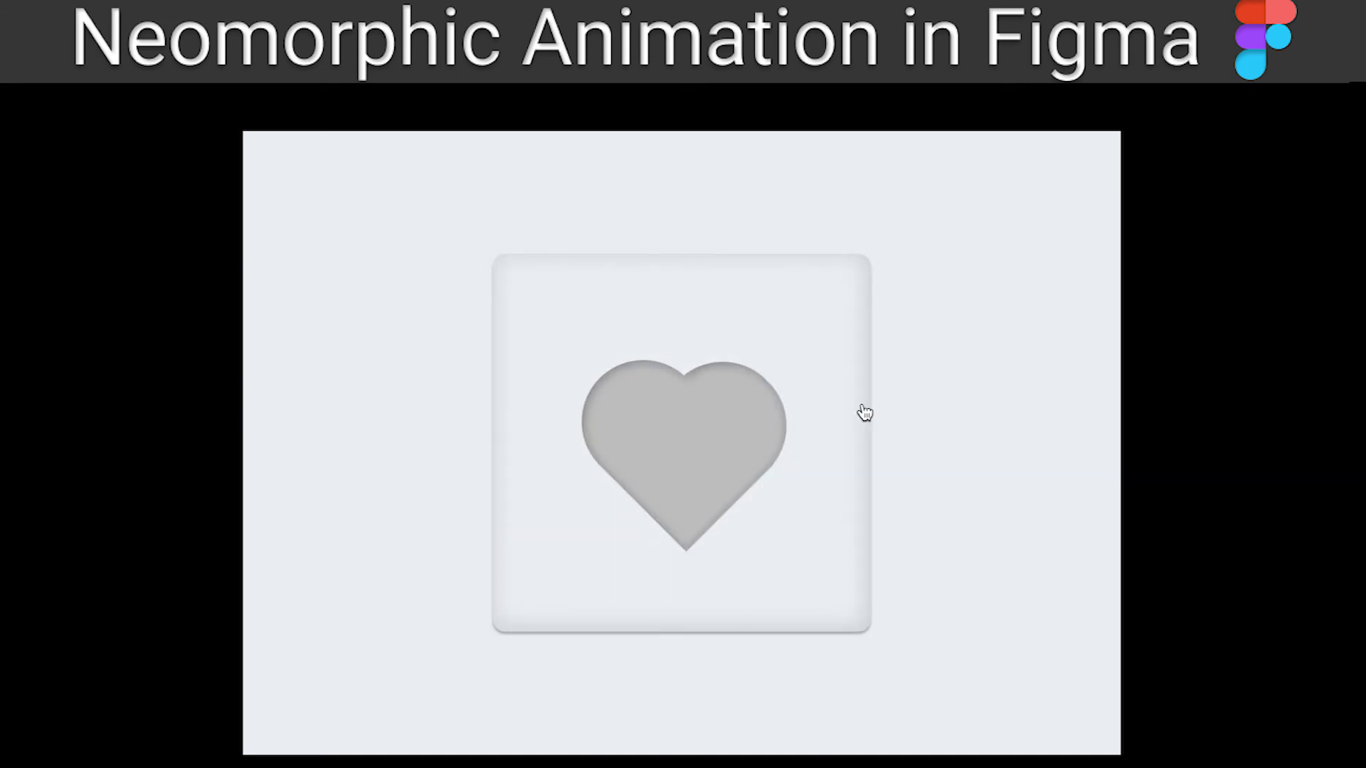
left_click(737, 426)
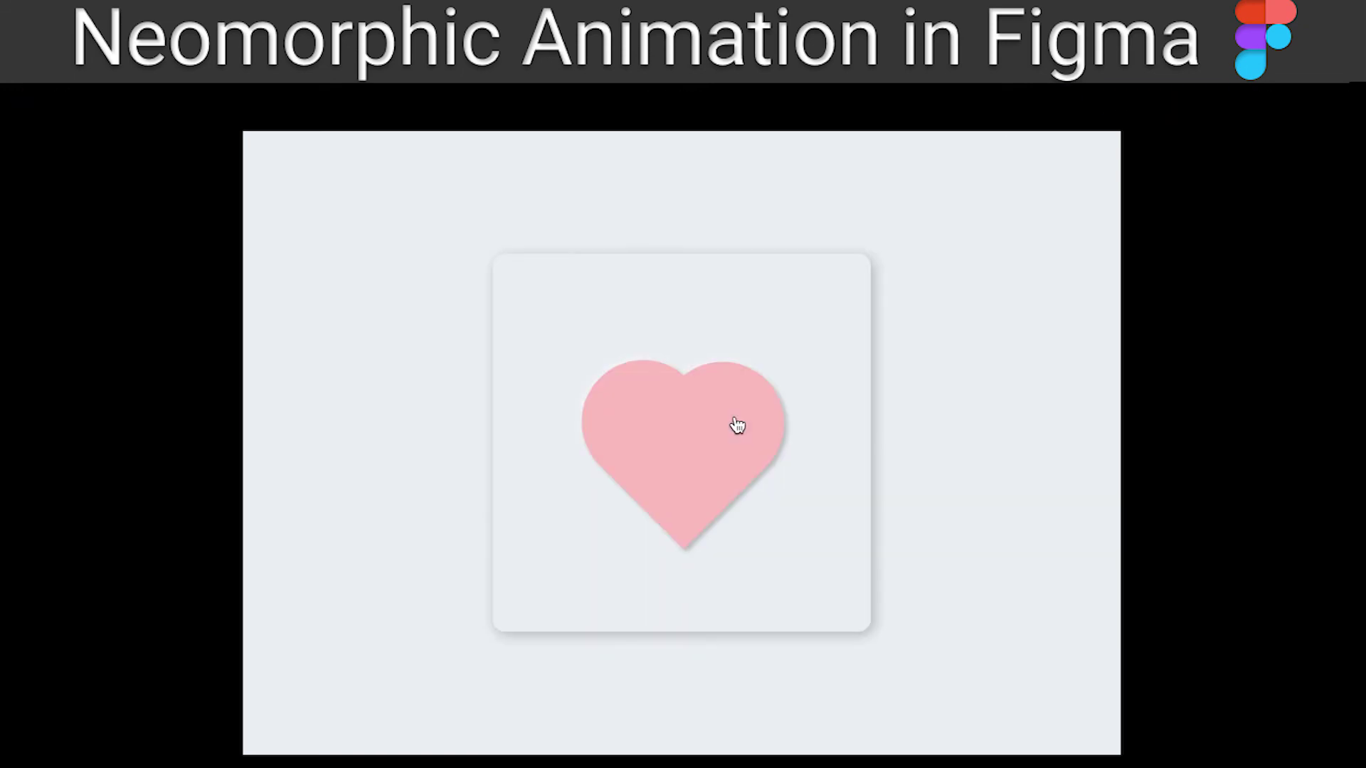
left_click(765, 423)
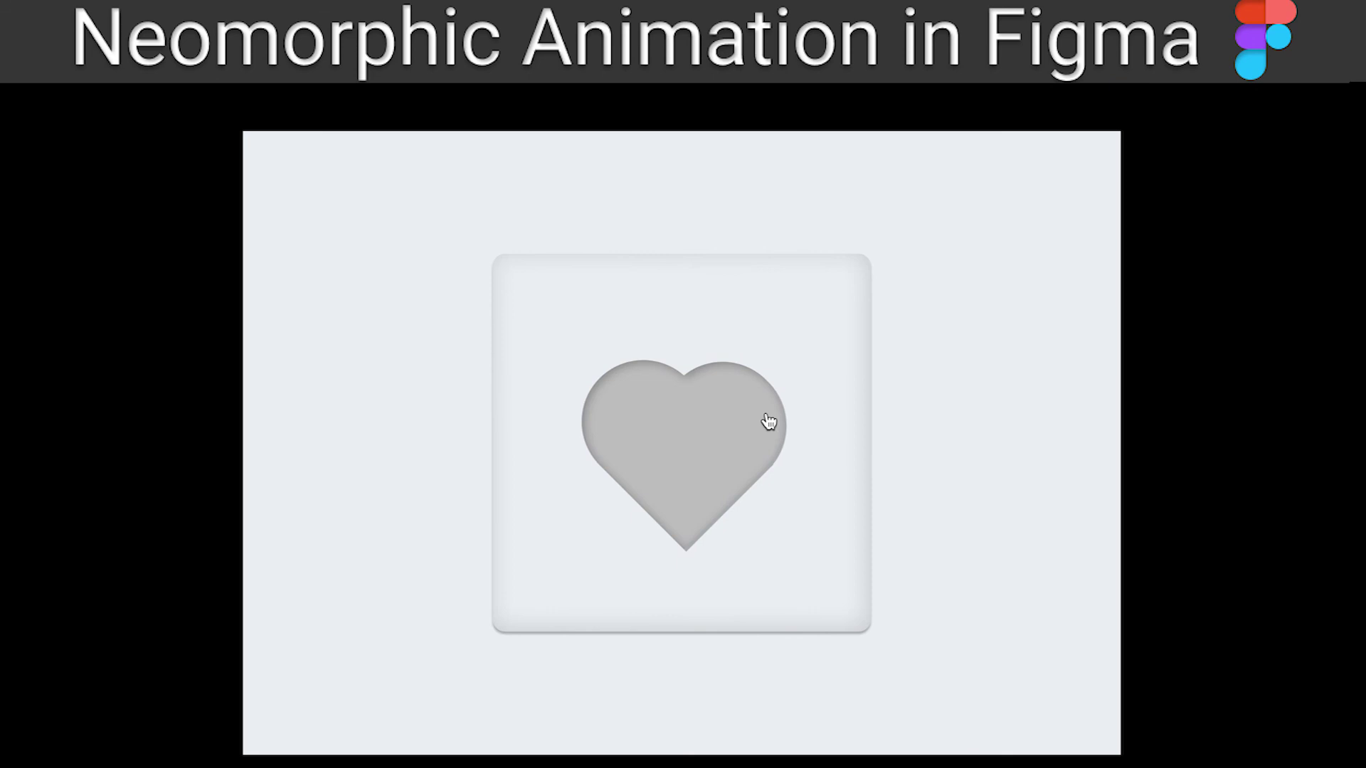
left_click(768, 418)
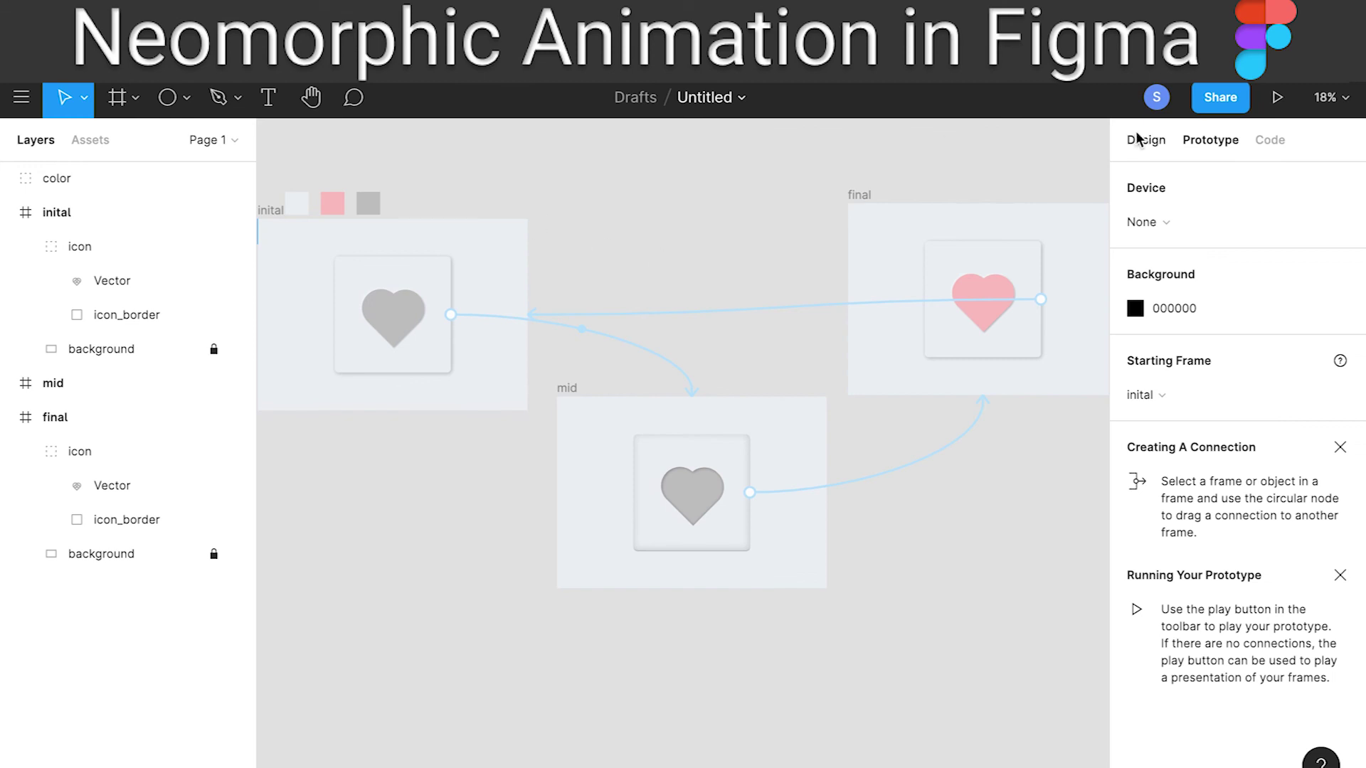
left_click(1136, 140)
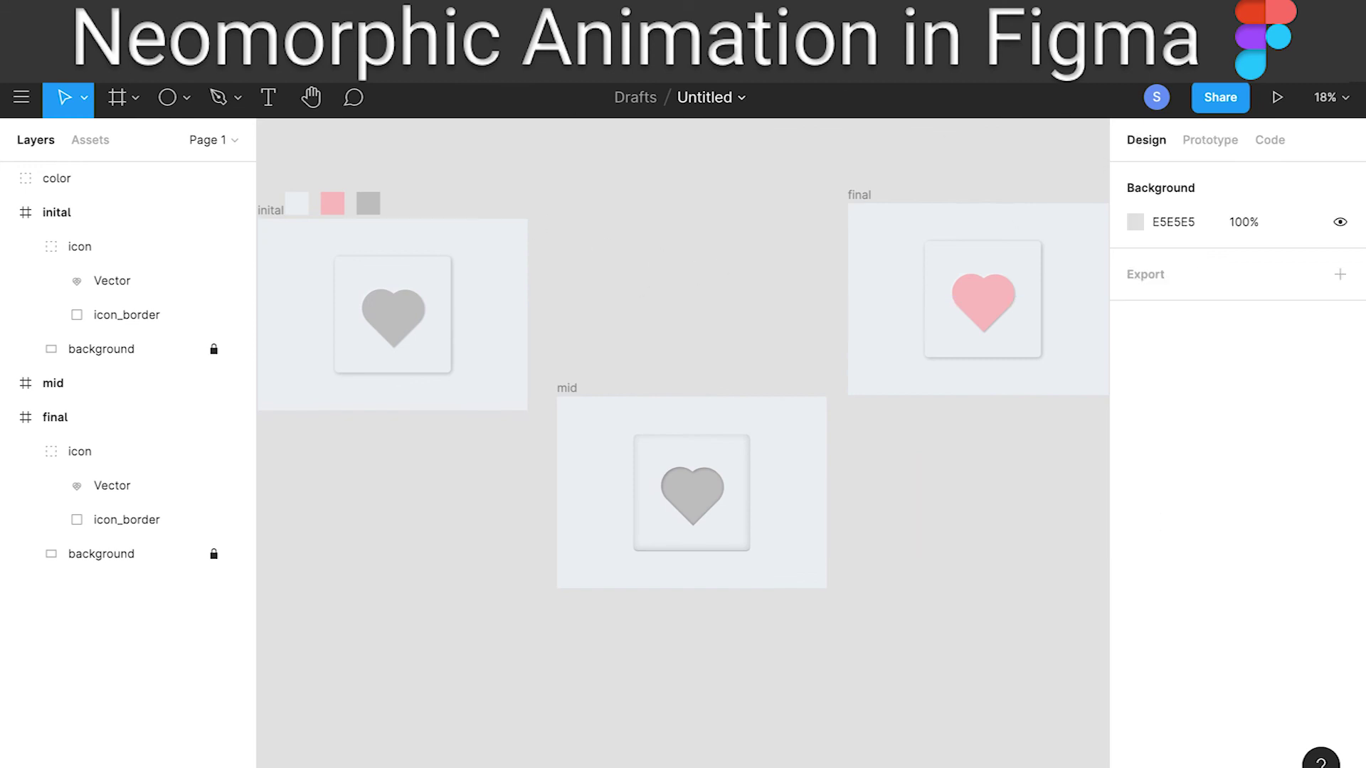